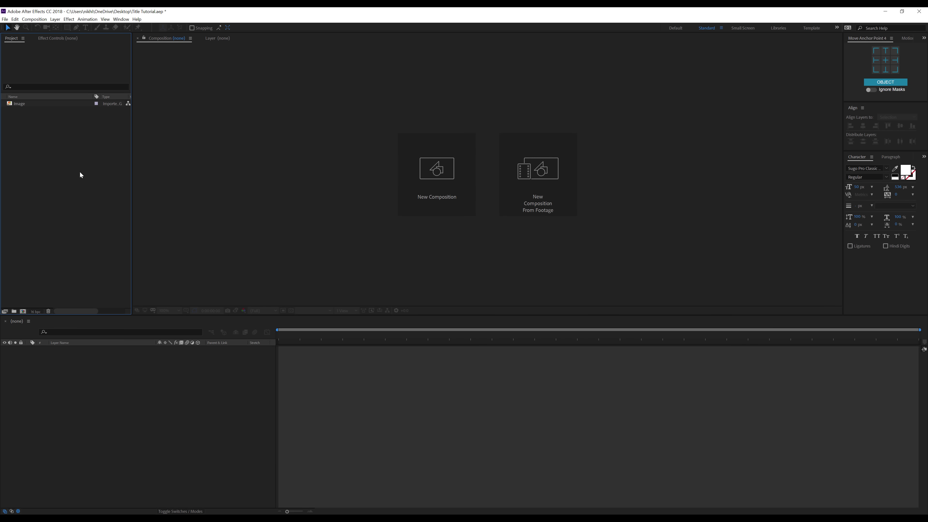
Create a 1920×1080 composition named 'Title' with the frame rate set to 30 fps.
{"action": "left_click", "coordinate": [23, 311]}
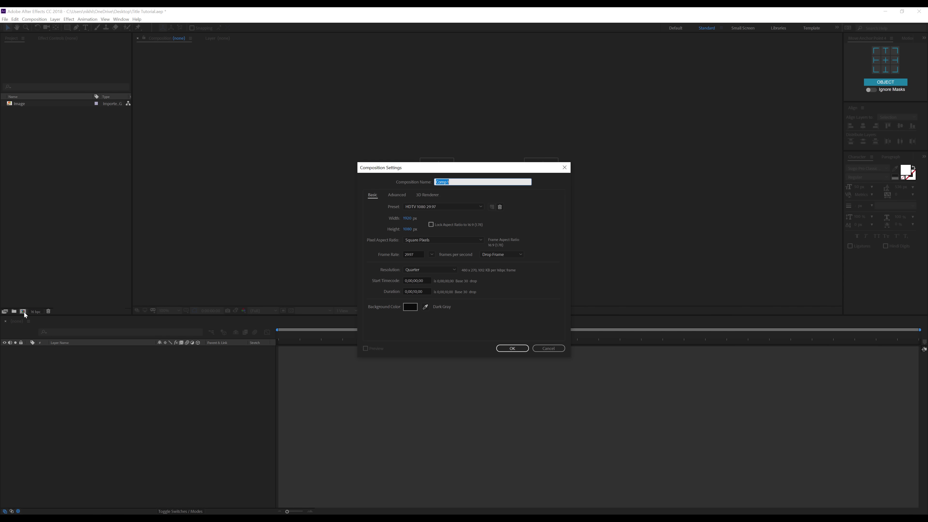
{"action": "left_click_drag", "start_coordinate": [451, 172], "coordinate": [435, 123]}
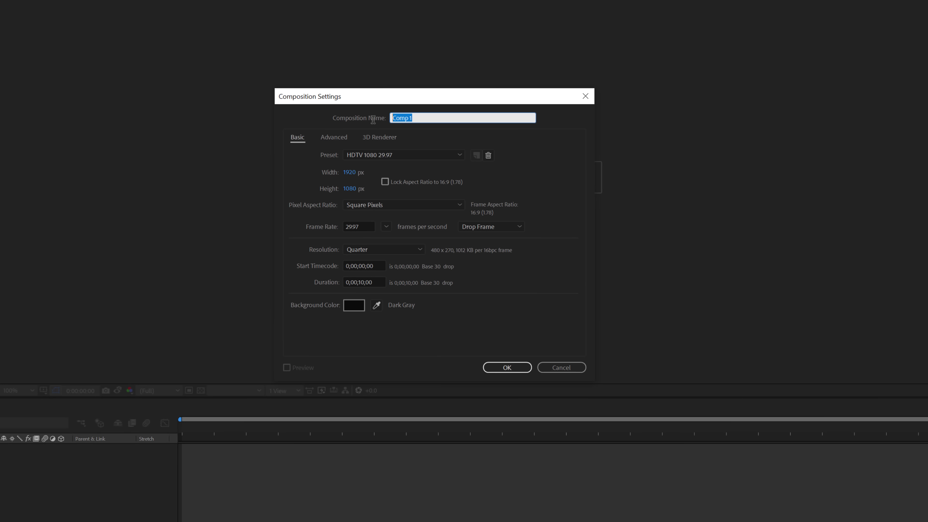
{"action": "type", "text": "Title"}
{"action": "left_click", "coordinate": [385, 226]}
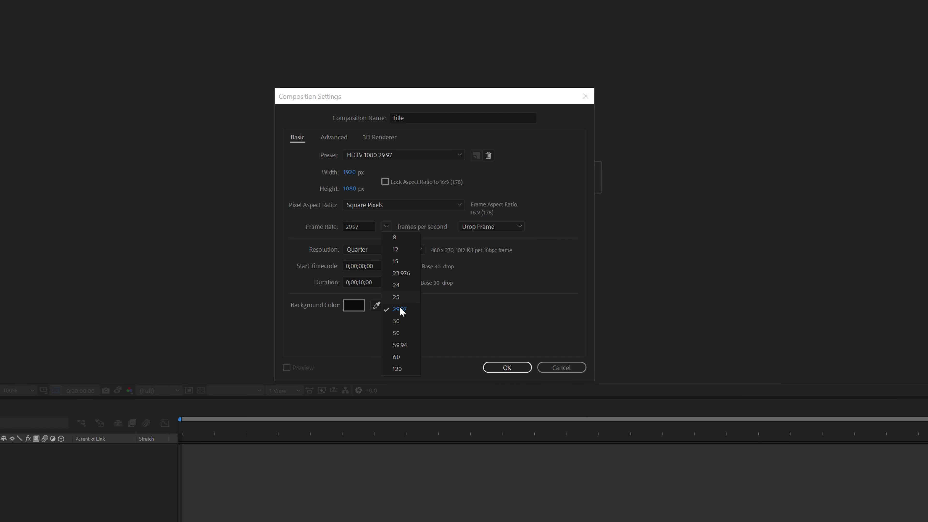
{"action": "left_click", "coordinate": [398, 321]}
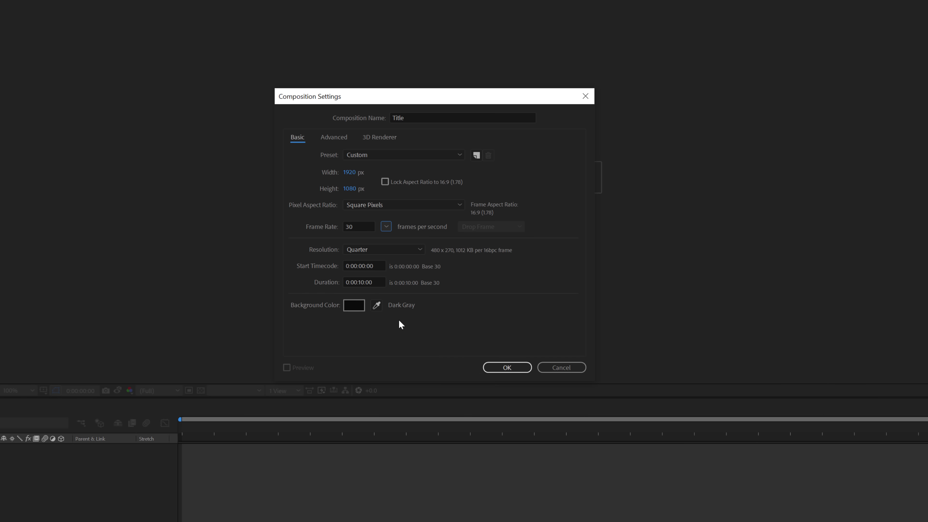
{"action": "left_click", "coordinate": [491, 364]}
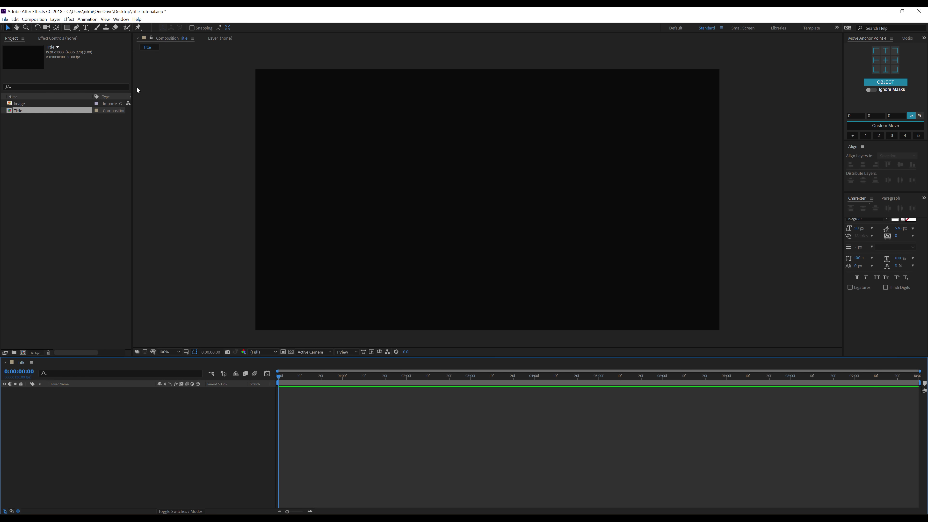
Add a text layer reading 'Mike' in the composition viewer.
{"action": "left_click", "coordinate": [87, 28]}
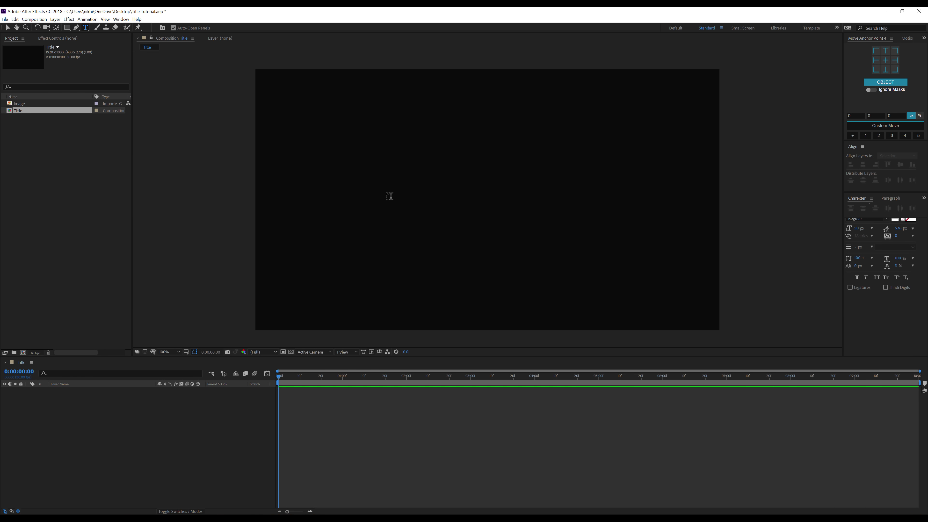
{"action": "left_click", "coordinate": [387, 193]}
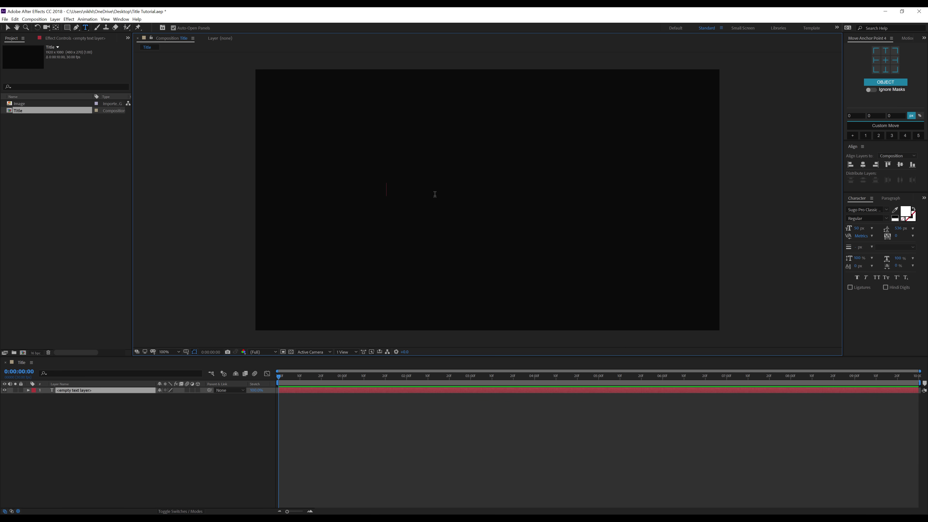
{"action": "type", "text": "Mike"}
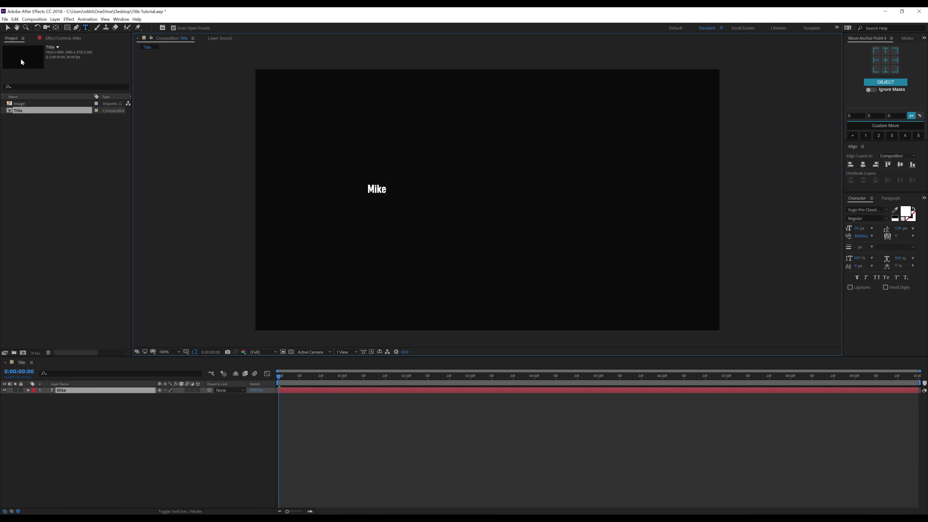
{"action": "left_click", "coordinate": [8, 27]}
Set the Mike text to 150 px and move it right toward the centre.
{"action": "left_click", "coordinate": [856, 228]}
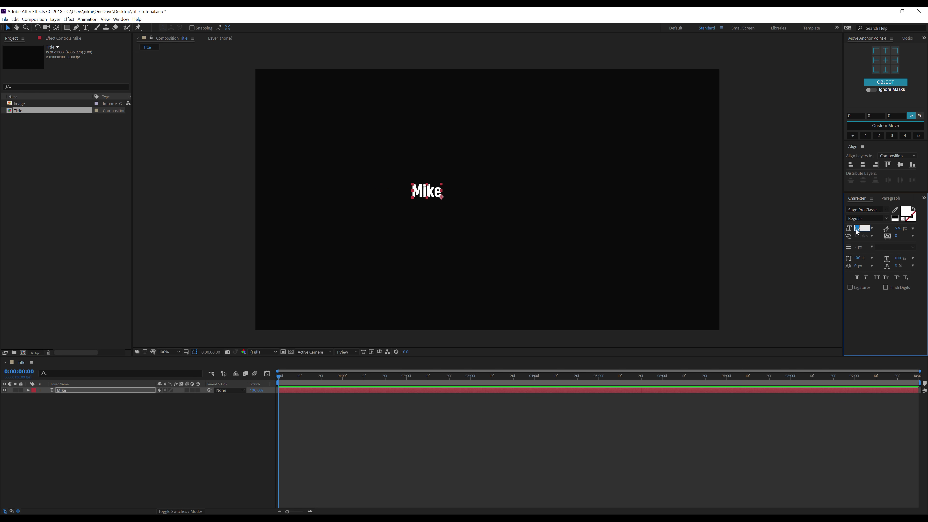
{"action": "type", "text": "150"}
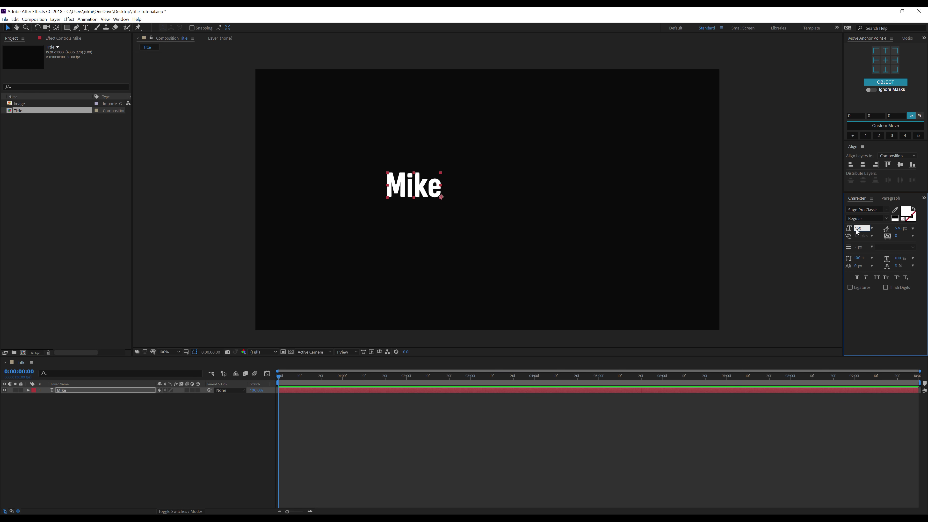
{"action": "key", "text": "Return"}
{"action": "left_click_drag", "start_coordinate": [427, 194], "coordinate": [467, 197]}
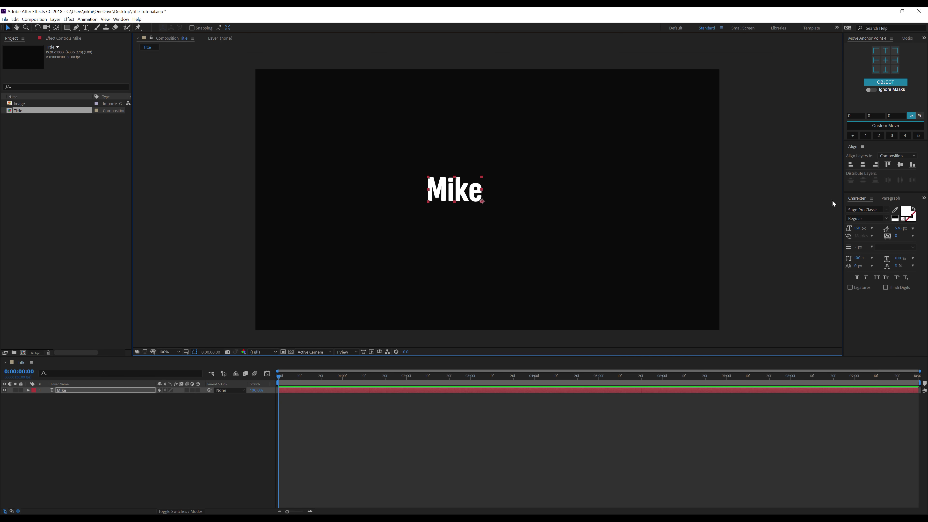
Apply a Gradient Ramp to Mike, placing its start above the text's left and end on the text.
{"action": "left_click", "coordinate": [73, 389]}
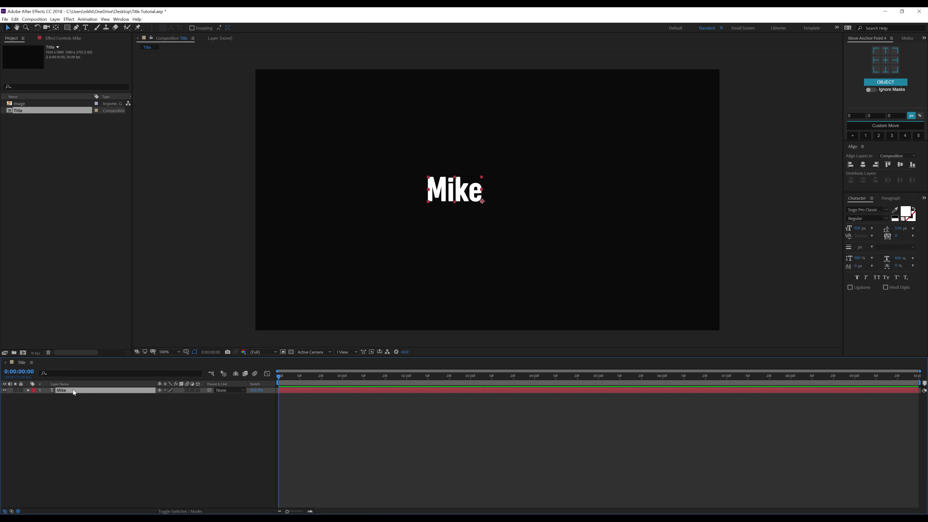
{"action": "key", "text": "ctrl+space"}
{"action": "type", "text": "grad"}
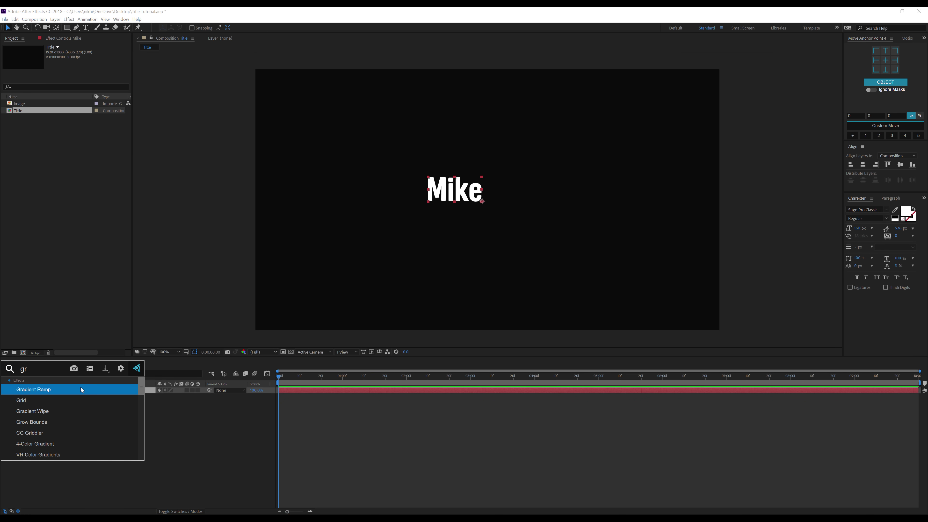
{"action": "key", "text": "Return"}
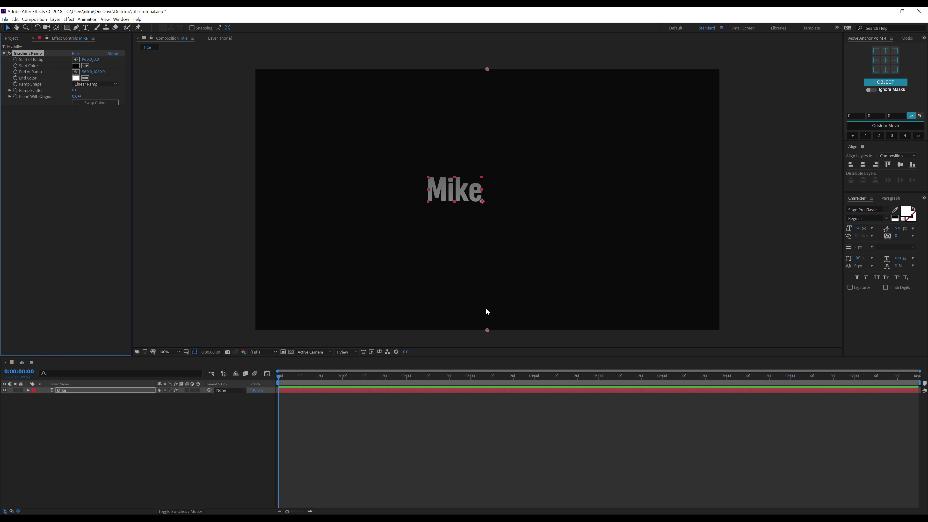
{"action": "left_click_drag", "start_coordinate": [487, 330], "coordinate": [490, 217]}
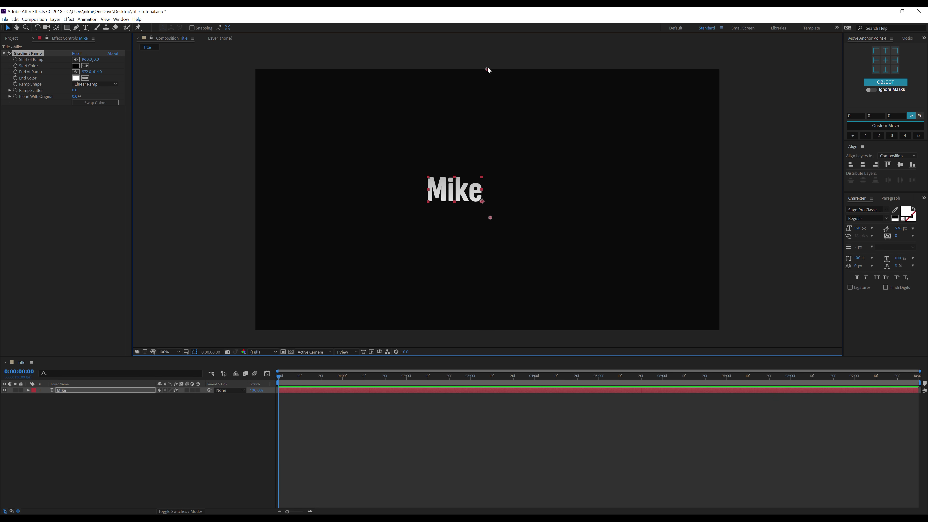
{"action": "left_click_drag", "start_coordinate": [488, 68], "coordinate": [419, 166]}
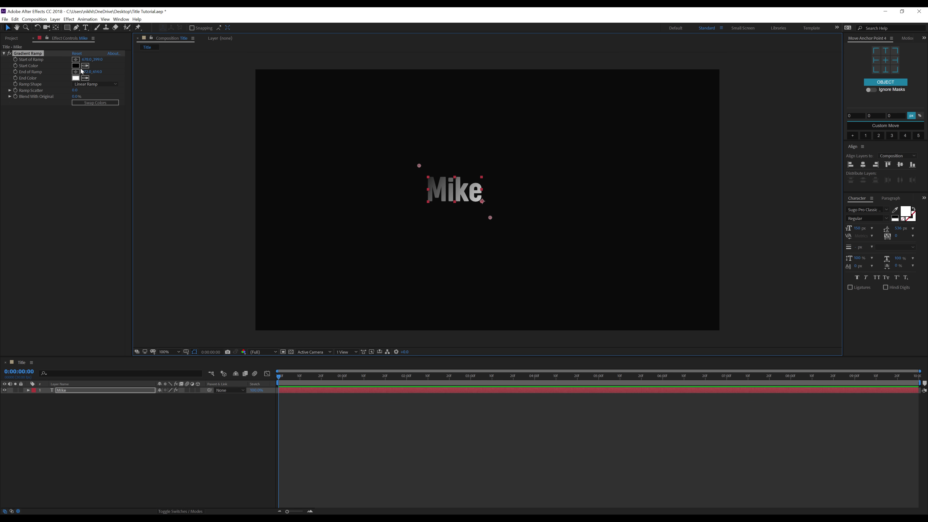
Set the ramp's start colour to pink and end colour to purple, extending the end past the text's right.
{"action": "left_click", "coordinate": [75, 66]}
{"action": "left_click_drag", "start_coordinate": [401, 259], "coordinate": [380, 249]}
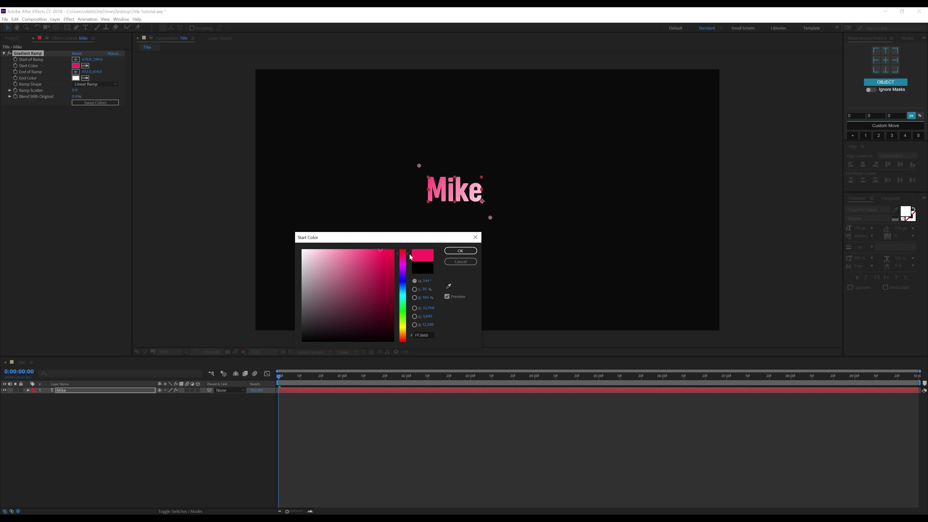
{"action": "left_click", "coordinate": [460, 250]}
{"action": "left_click", "coordinate": [76, 78]}
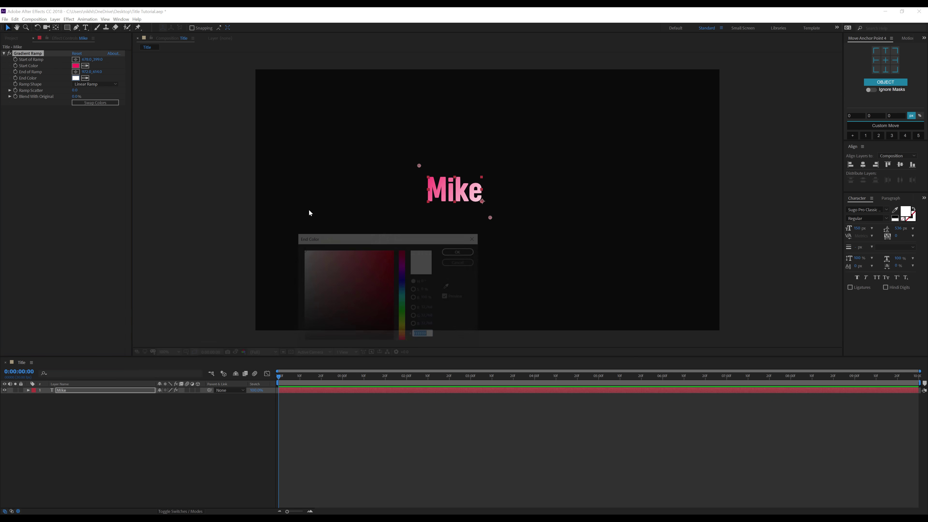
{"action": "left_click", "coordinate": [403, 271]}
{"action": "mouse_move", "coordinate": [373, 255]}
{"action": "left_mouse_down"}
{"action": "mouse_move", "coordinate": [377, 245]}
{"action": "mouse_move", "coordinate": [364, 241]}
{"action": "left_mouse_up"}
{"action": "left_click", "coordinate": [461, 250]}
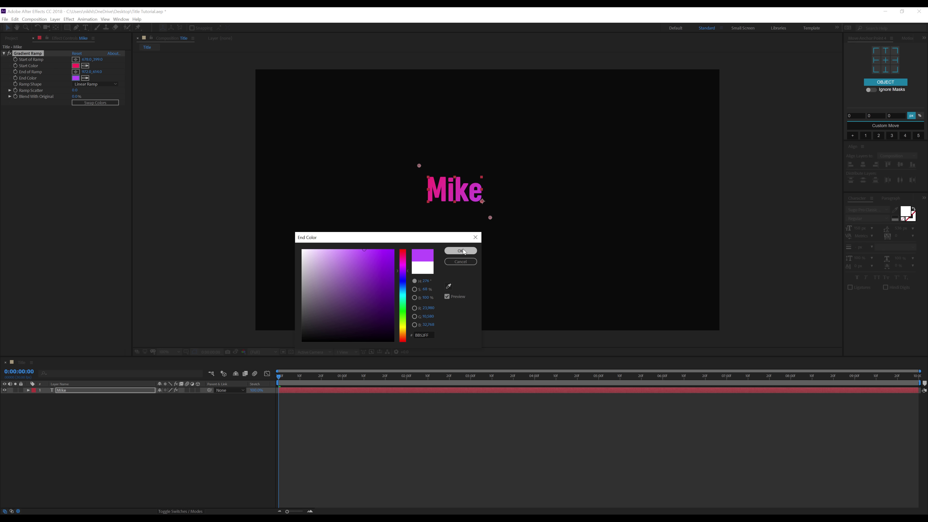
{"action": "left_click_drag", "start_coordinate": [492, 218], "coordinate": [511, 223]}
{"action": "left_click_drag", "start_coordinate": [419, 166], "coordinate": [425, 171]}
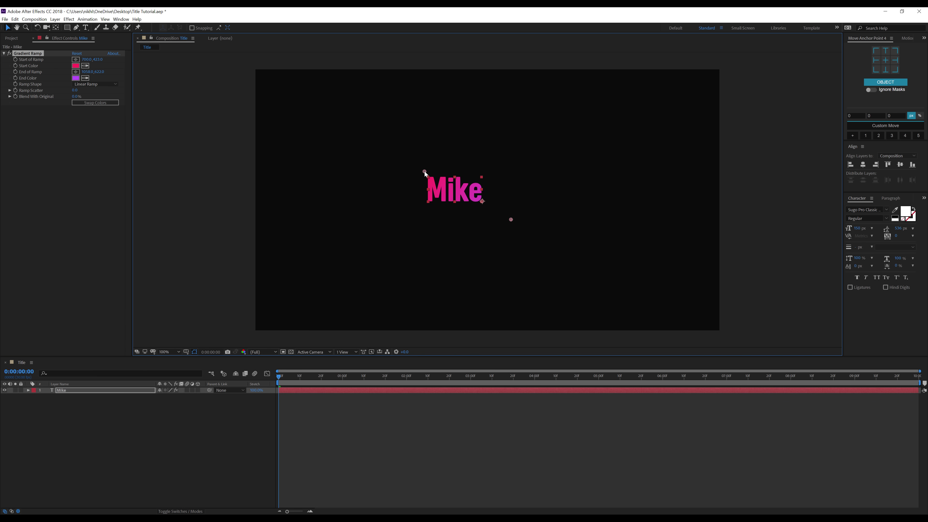
{"action": "left_click", "coordinate": [151, 406]}
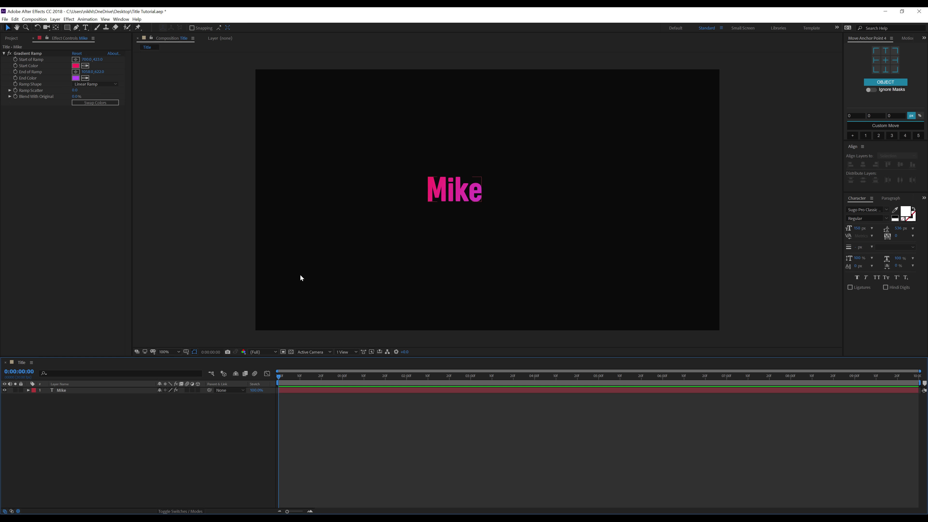
Duplicate the Mike layer, retype the copy as 'Diesel', and place it just right of Mike.
{"action": "left_click", "coordinate": [62, 391]}
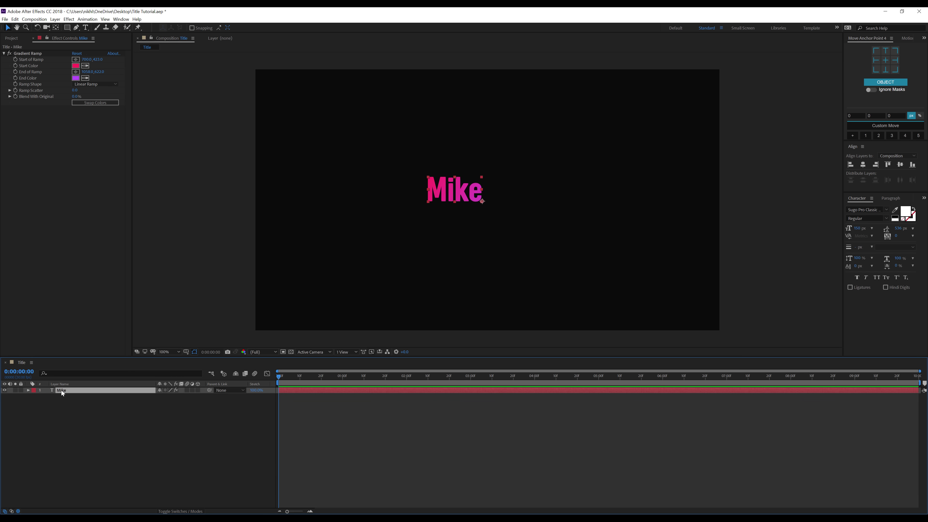
{"action": "key", "text": "ctrl+d"}
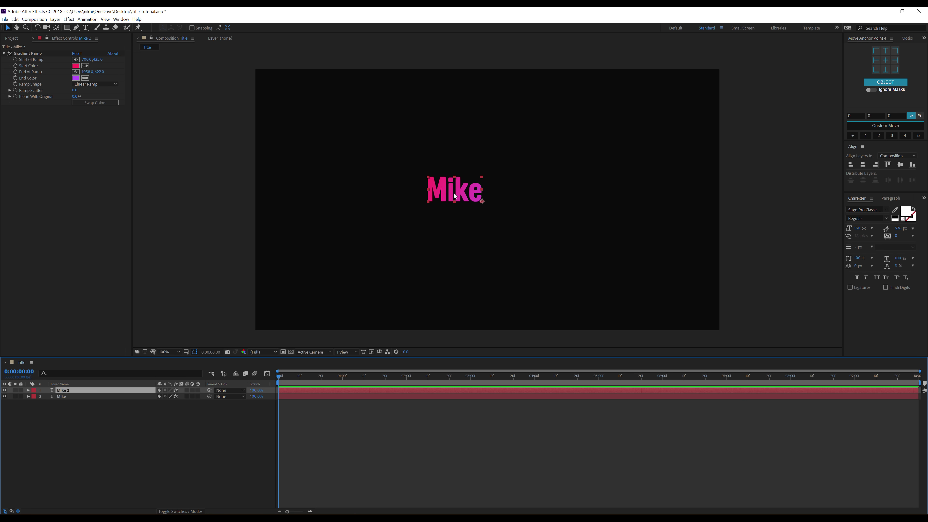
{"action": "key", "text": "shift+Right"}
{"action": "key", "text": "shift+Right"}
{"action": "key", "text": "shift+Right"}
{"action": "key", "text": "shift+Right"}
{"action": "key", "text": "shift+Right"}
{"action": "key", "text": "shift+Right"}
{"action": "key", "text": "shift+Right"}
{"action": "key", "text": "shift+Right"}
{"action": "key", "text": "shift+Right"}
{"action": "key", "text": "shift+Right"}
{"action": "key", "text": "shift+Right"}
{"action": "key", "text": "shift+Right"}
{"action": "key", "text": "shift+Right"}
{"action": "key", "text": "shift+Right"}
{"action": "key", "text": "shift+Right"}
{"action": "key", "text": "shift+Right"}
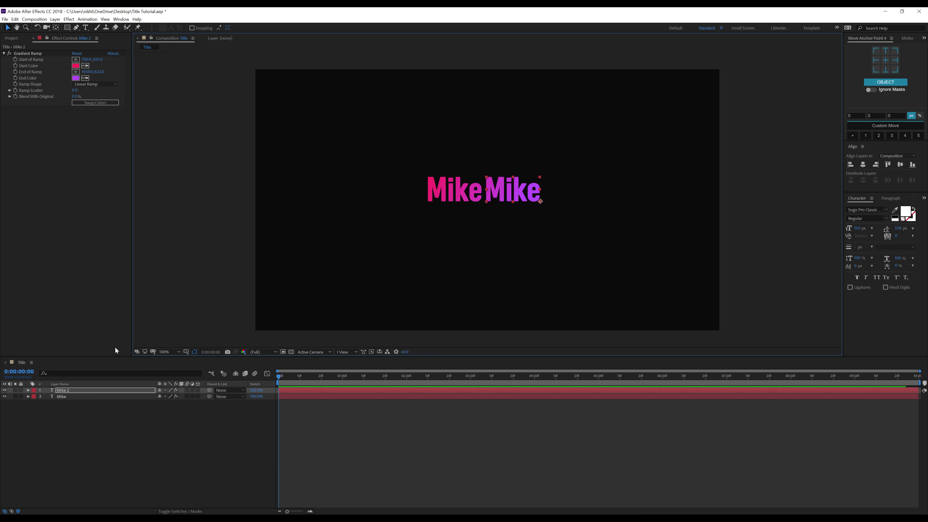
{"action": "double_click", "coordinate": [72, 390]}
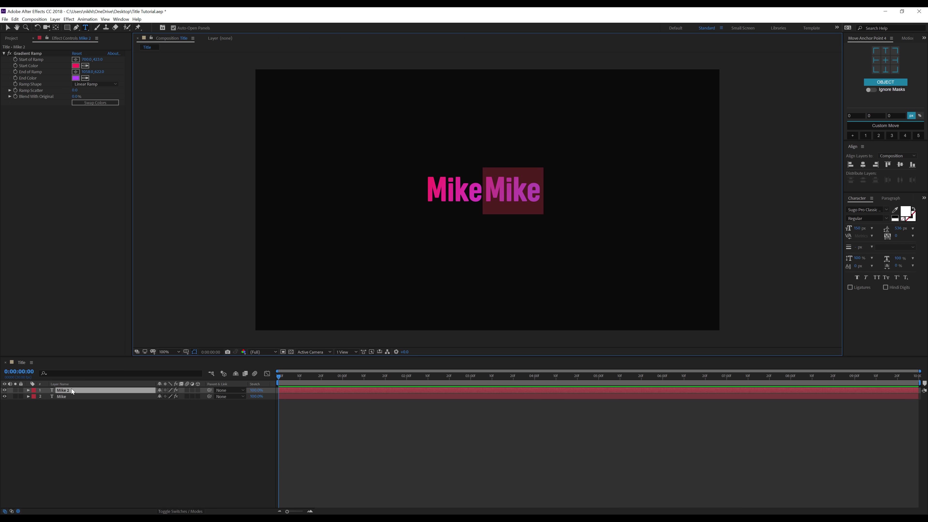
{"action": "type", "text": "Diesel"}
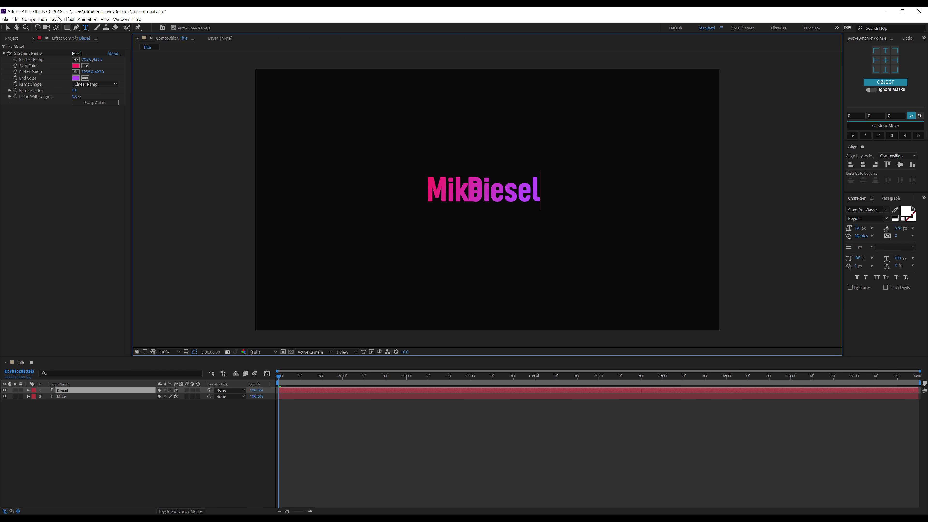
{"action": "left_click", "coordinate": [8, 28]}
{"action": "left_click_drag", "start_coordinate": [489, 196], "coordinate": [506, 197]}
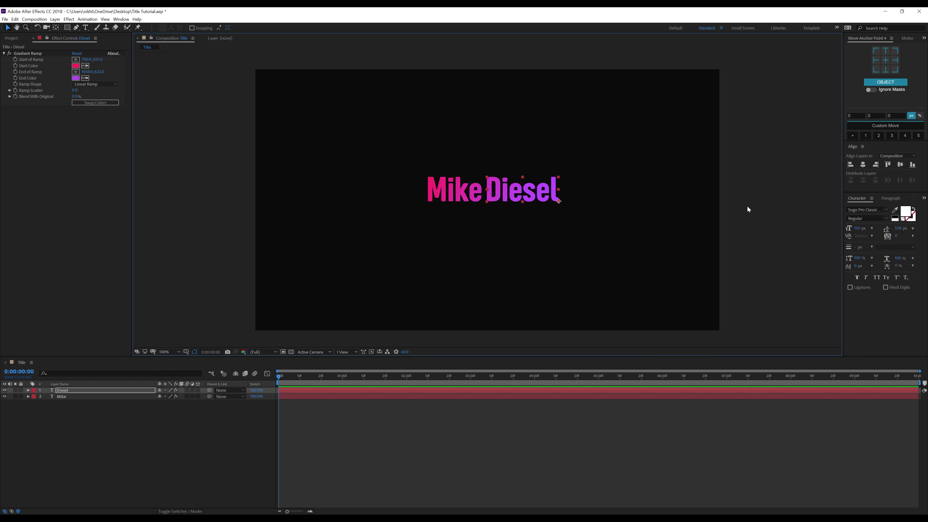
Set both words to Italic, then change Diesel alone to Light Italic.
{"action": "left_click", "coordinate": [78, 397], "text": "shift"}
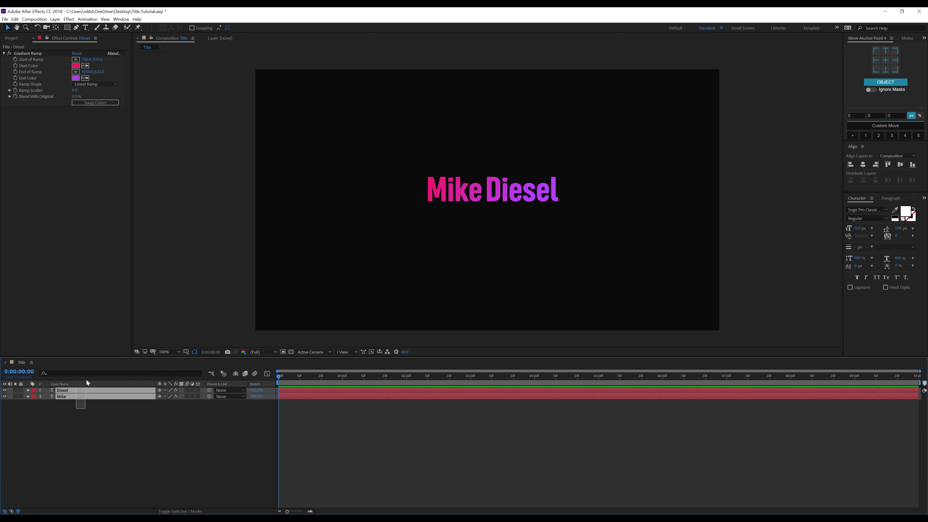
{"action": "left_click", "coordinate": [886, 218]}
{"action": "left_click", "coordinate": [857, 265]}
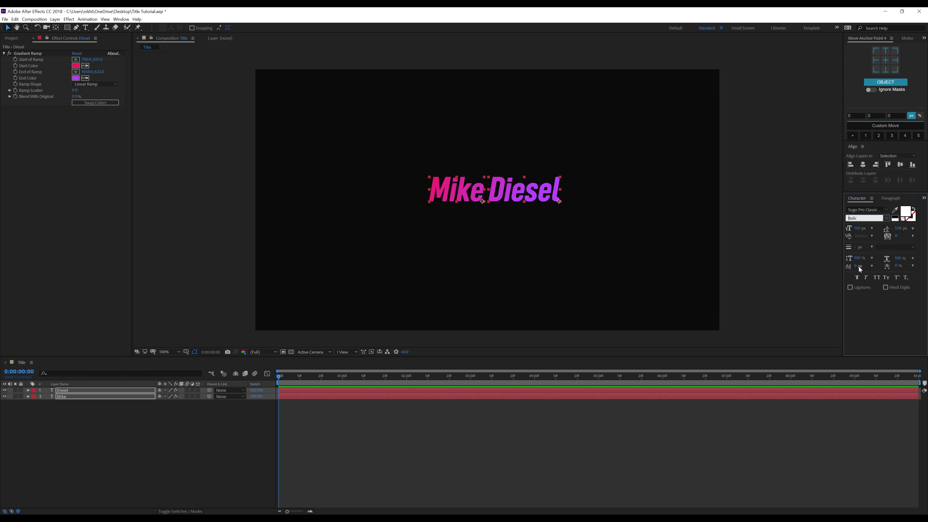
{"action": "left_click", "coordinate": [78, 402]}
{"action": "left_click", "coordinate": [73, 390]}
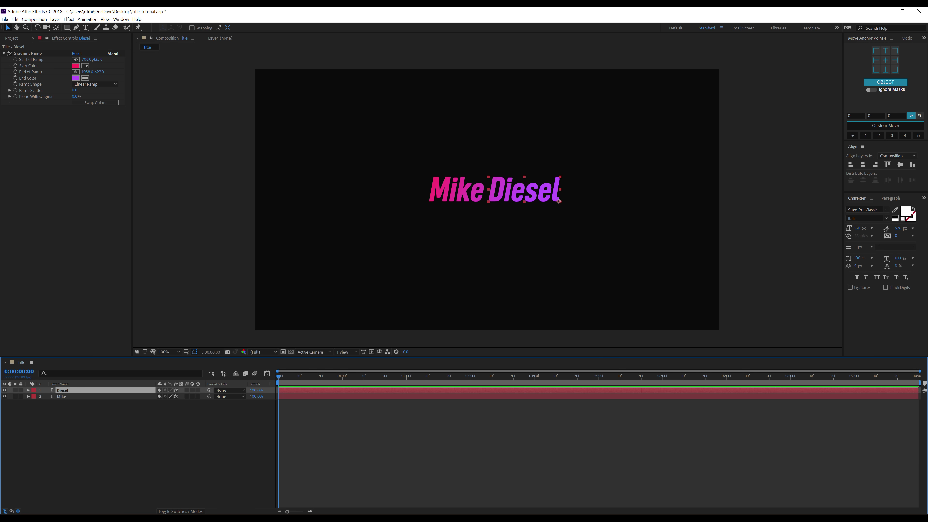
{"action": "left_click", "coordinate": [888, 220]}
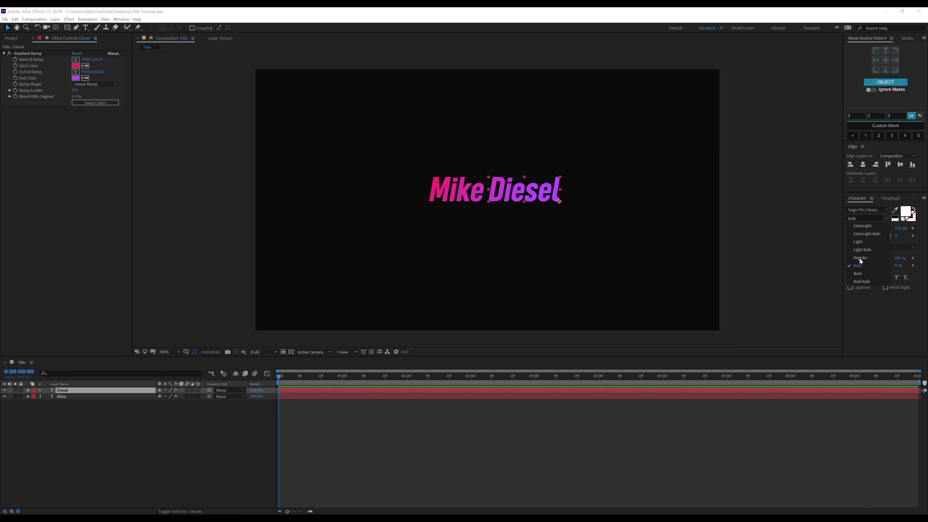
{"action": "left_click", "coordinate": [862, 250]}
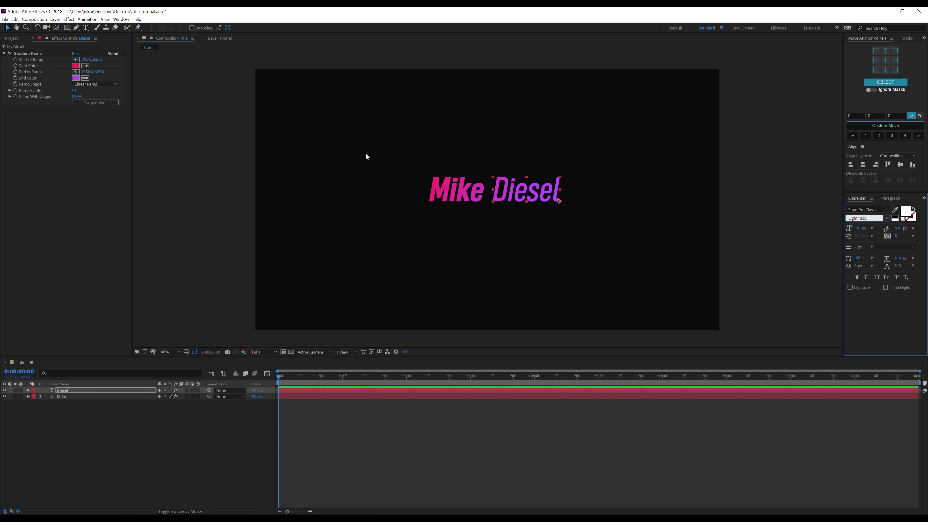
Delete the Gradient Ramp from Diesel so it turns white, and move it closer to Mike.
{"action": "left_click", "coordinate": [31, 54]}
{"action": "key", "text": "Delete"}
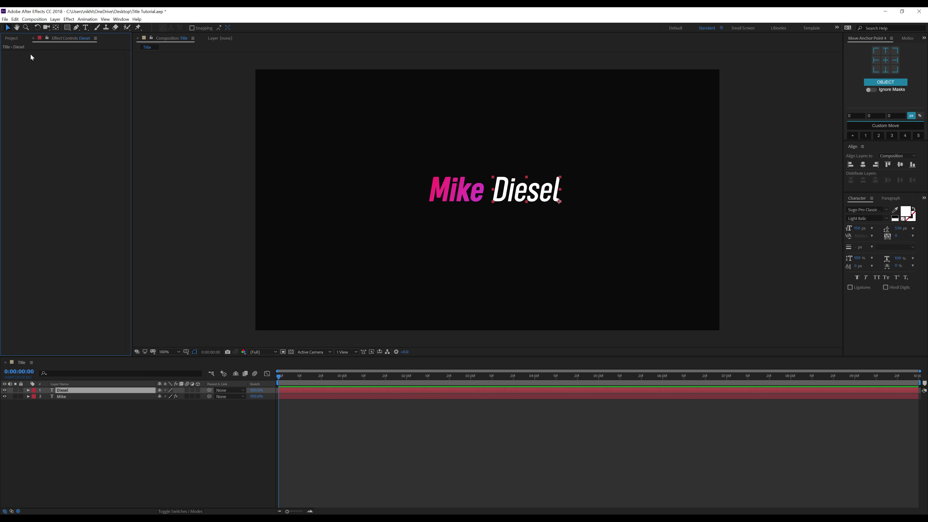
{"action": "key", "text": "period"}
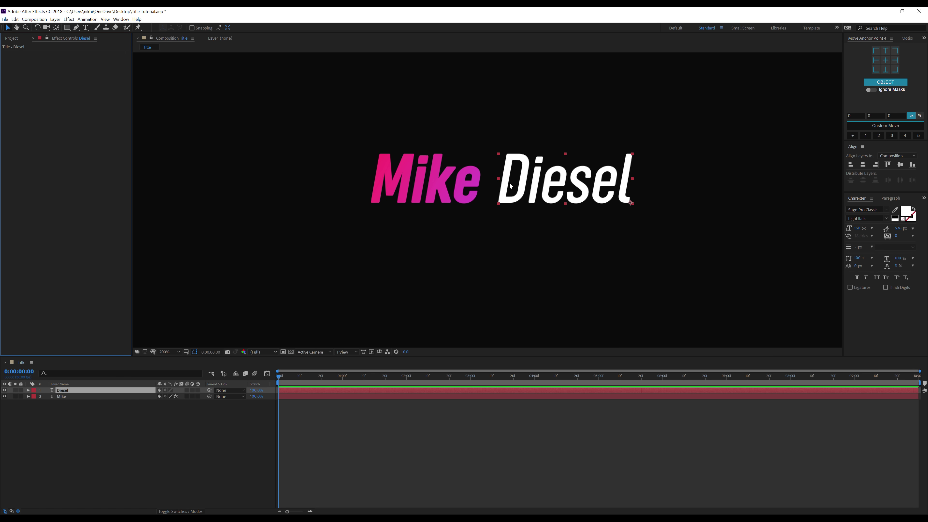
{"action": "left_click_drag", "start_coordinate": [505, 188], "coordinate": [494, 187]}
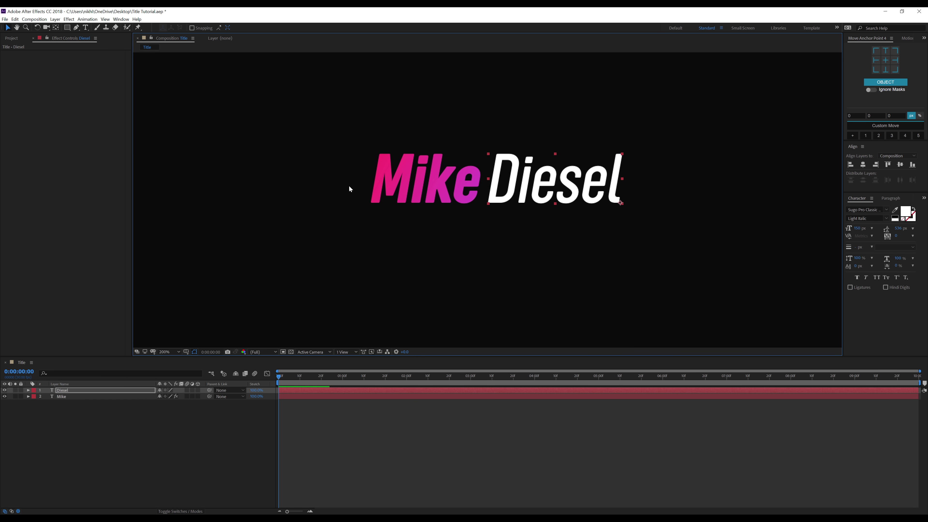
Tighten the tracking of both words to -23 and nudge Diesel further left toward Mike.
{"action": "left_click_drag", "start_coordinate": [322, 114], "coordinate": [623, 207]}
{"action": "left_click_drag", "start_coordinate": [894, 240], "coordinate": [886, 239]}
{"action": "left_click", "coordinate": [557, 214]}
{"action": "left_click_drag", "start_coordinate": [555, 190], "coordinate": [544, 190]}
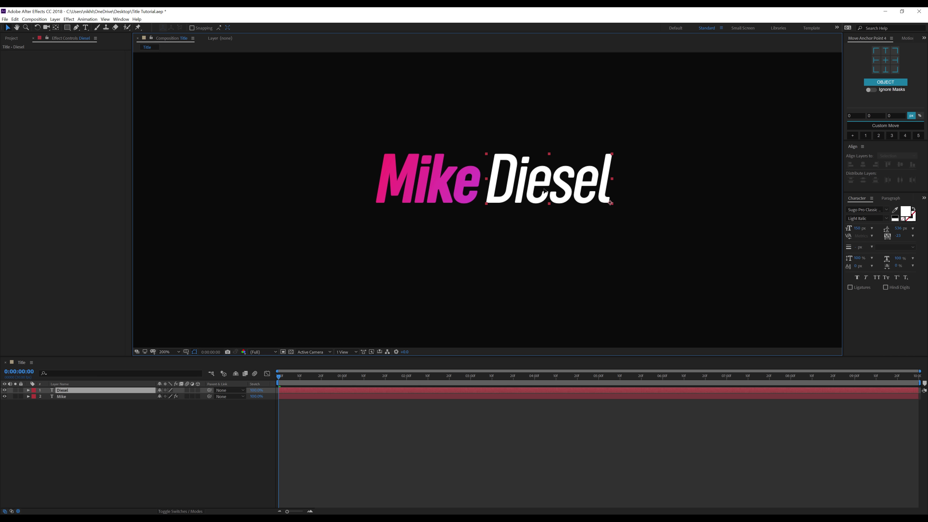
{"action": "left_click", "coordinate": [486, 230]}
Shift both text layers slightly right and down, and centre their anchor points.
{"action": "key", "text": "comma"}
{"action": "key", "text": "period"}
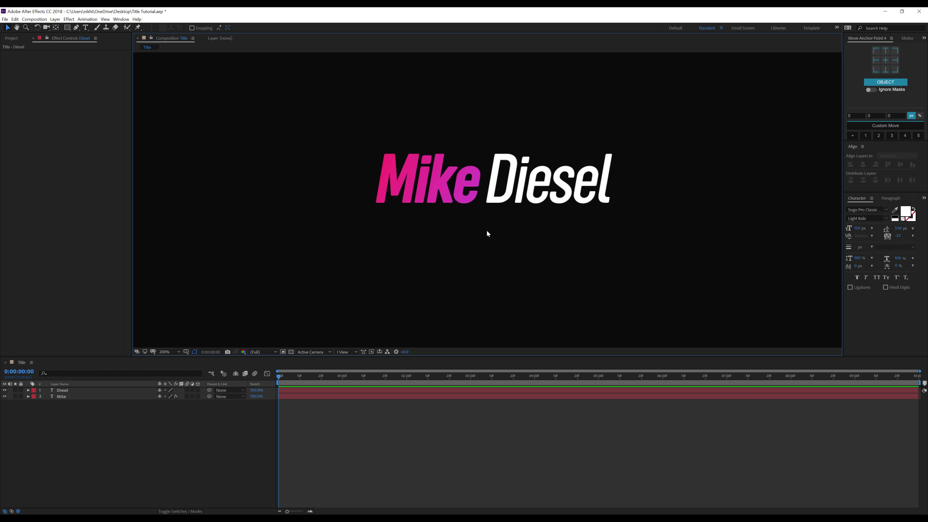
{"action": "key", "text": "comma"}
{"action": "key", "text": "apostrophe"}
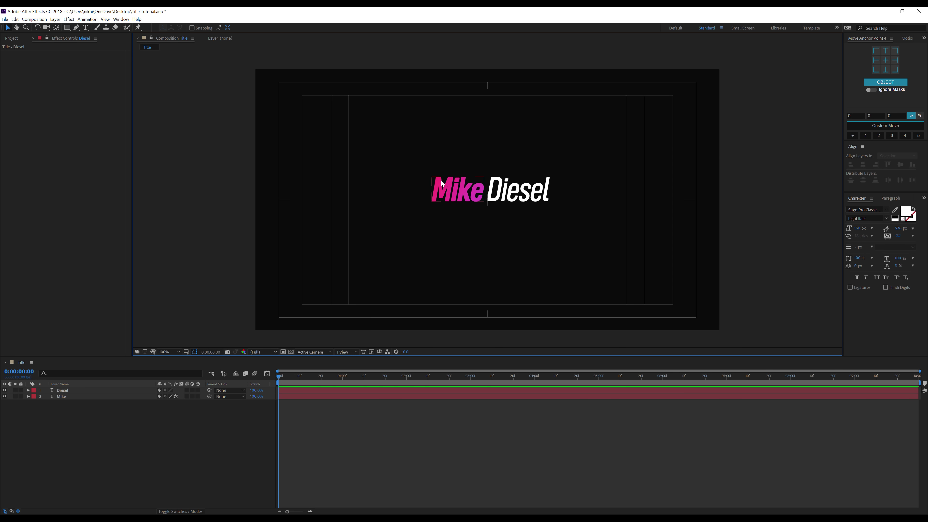
{"action": "key", "text": "ctrl+a"}
{"action": "key", "text": "period"}
{"action": "key", "text": "period"}
{"action": "key", "text": "period"}
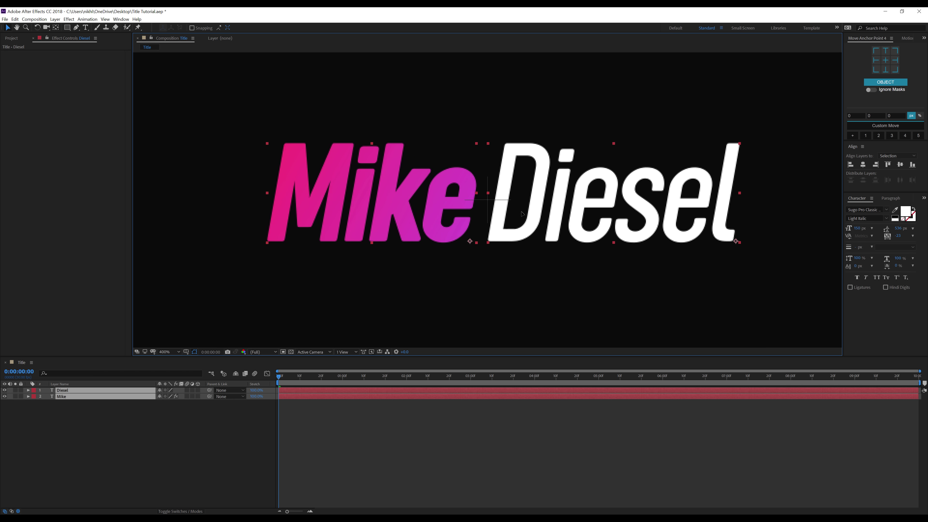
{"action": "left_click_drag", "start_coordinate": [525, 218], "coordinate": [526, 219]}
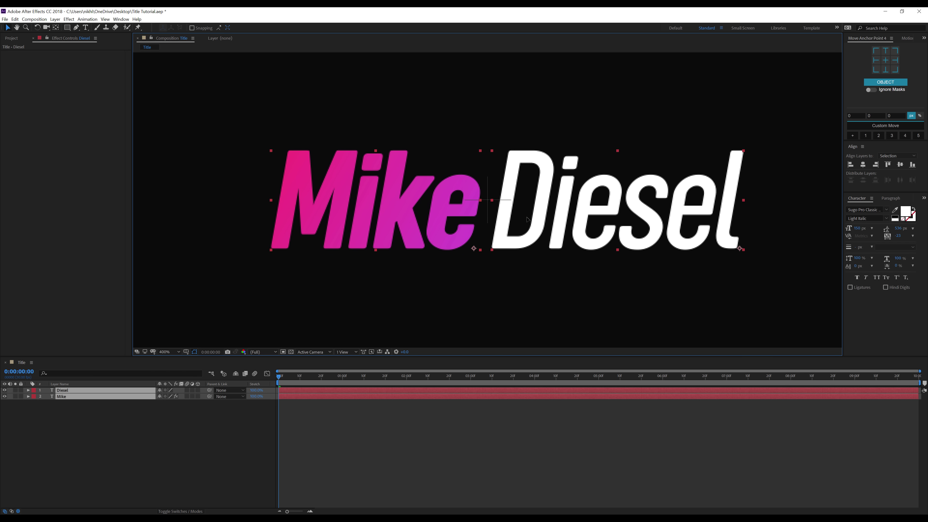
{"action": "left_click", "coordinate": [885, 60]}
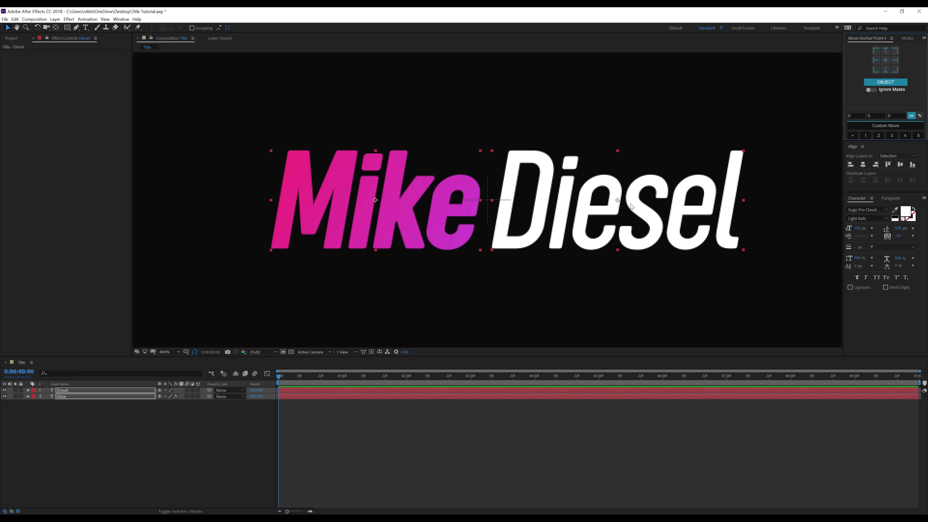
{"action": "left_click", "coordinate": [58, 28]}
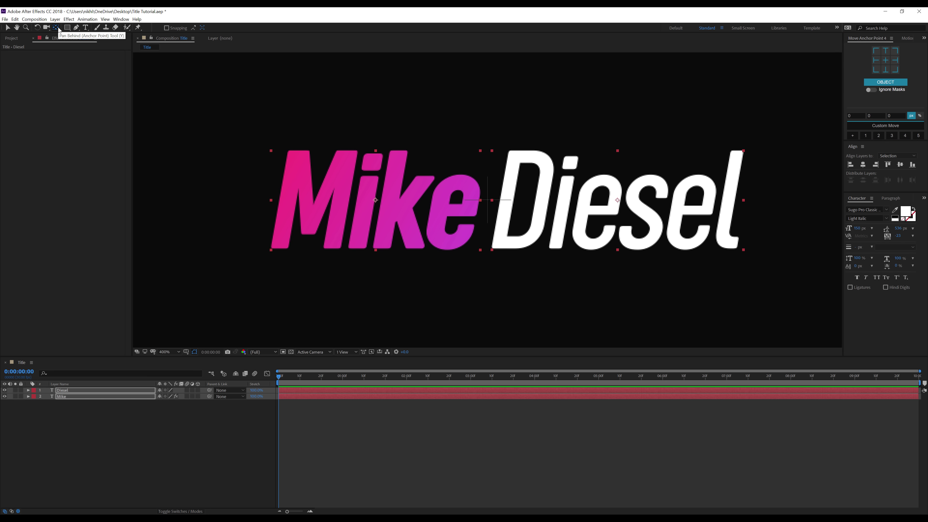
{"action": "left_click", "coordinate": [620, 204]}
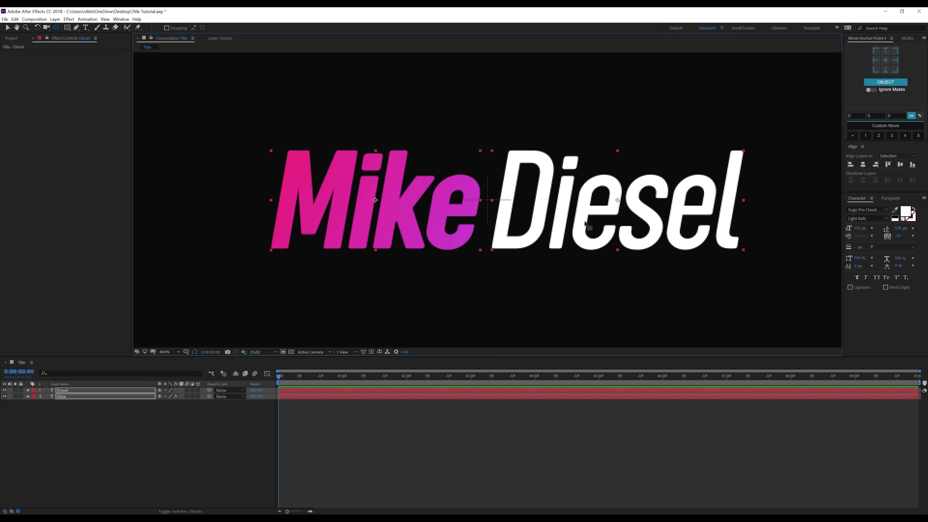
Draw a rectangle over the title with its fill set to None, leaving only a pink stroke.
{"action": "key", "text": "comma"}
{"action": "key", "text": "v"}
{"action": "left_click", "coordinate": [451, 242]}
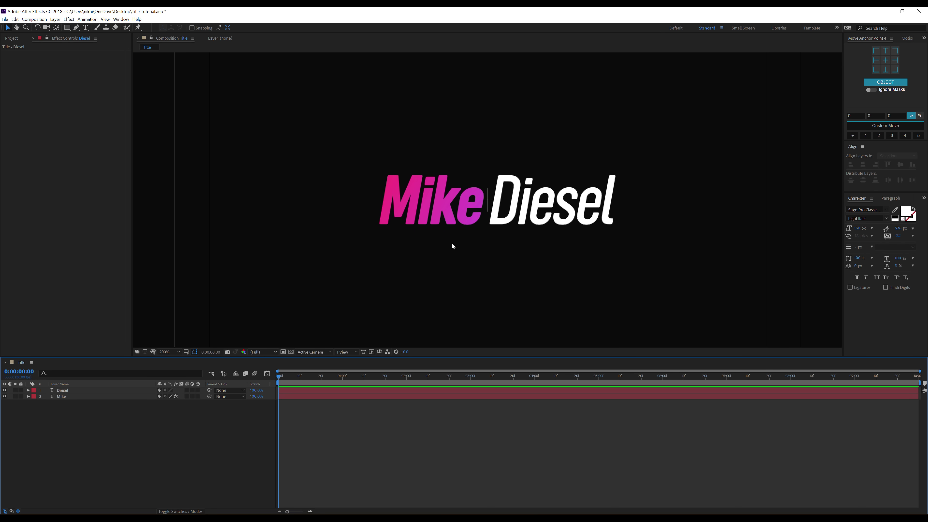
{"action": "key", "text": "comma"}
{"action": "key", "text": "period"}
{"action": "left_click", "coordinate": [67, 28]}
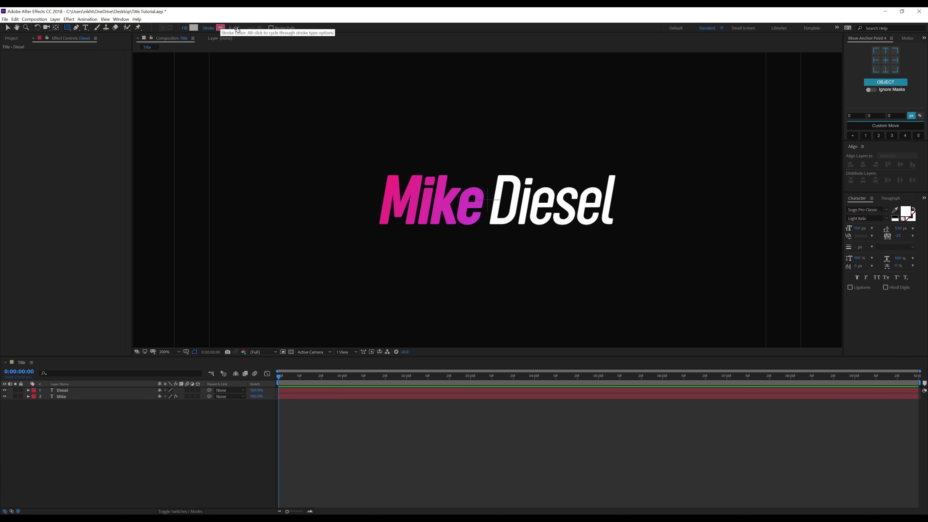
{"action": "left_click", "coordinate": [185, 28]}
{"action": "left_click", "coordinate": [427, 244]}
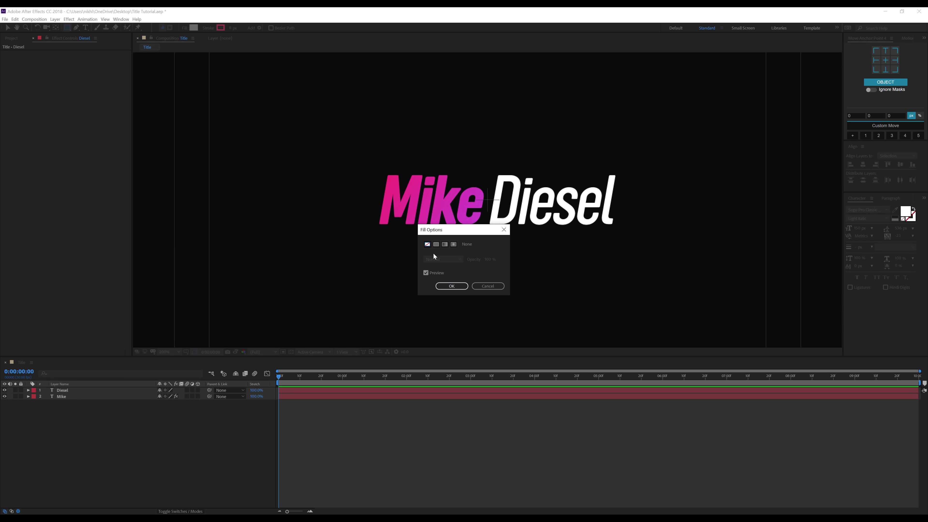
{"action": "left_click", "coordinate": [452, 286]}
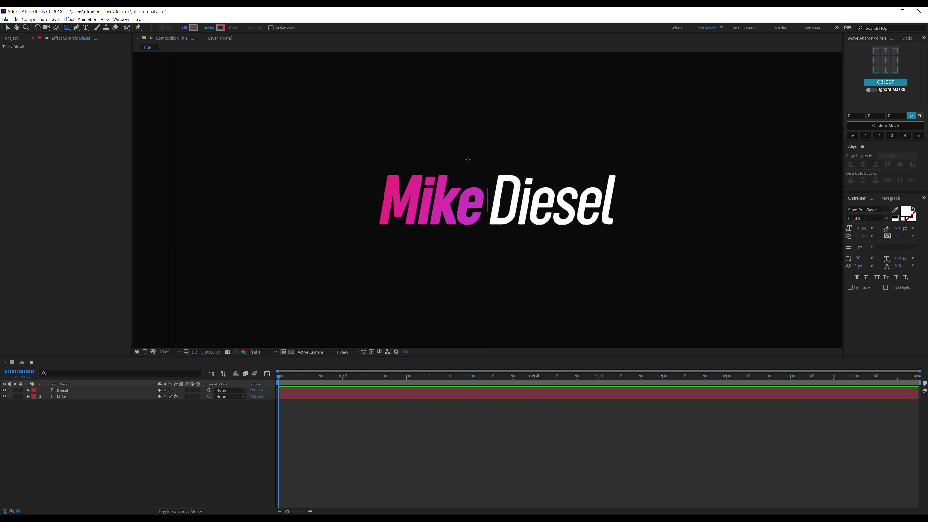
{"action": "mouse_move", "coordinate": [465, 144]}
{"action": "left_mouse_down"}
{"action": "mouse_move", "coordinate": [510, 203]}
{"action": "mouse_move", "coordinate": [558, 220]}
{"action": "mouse_move", "coordinate": [557, 238]}
{"action": "mouse_move", "coordinate": [488, 166]}
{"action": "mouse_move", "coordinate": [529, 208]}
{"action": "left_mouse_up"}
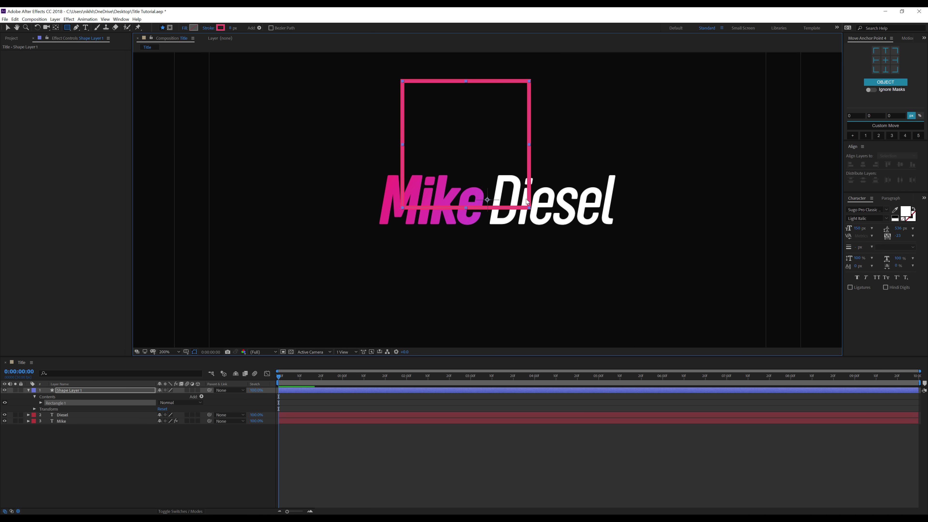
{"action": "left_click", "coordinate": [8, 27]}
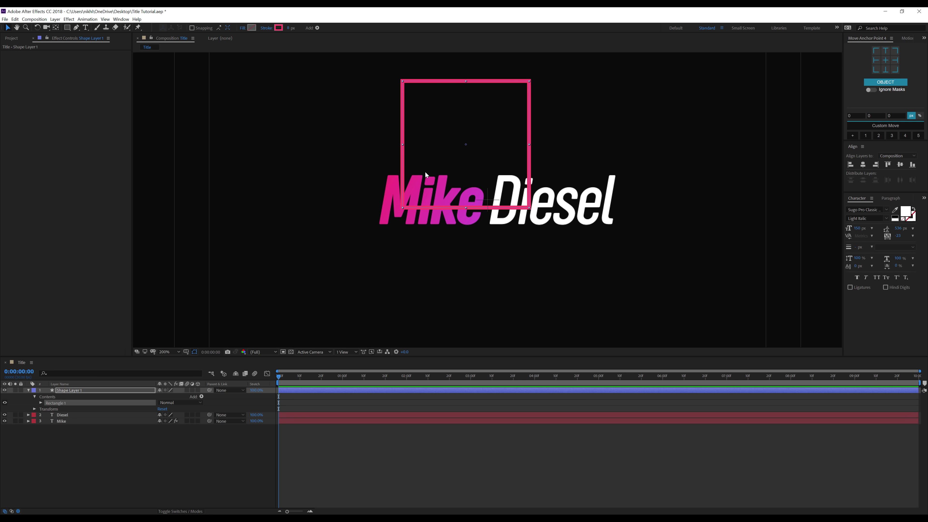
Move the rectangle to frame Diesel and set its Rectangle Path size to 300×300.
{"action": "left_click_drag", "start_coordinate": [529, 139], "coordinate": [625, 197]}
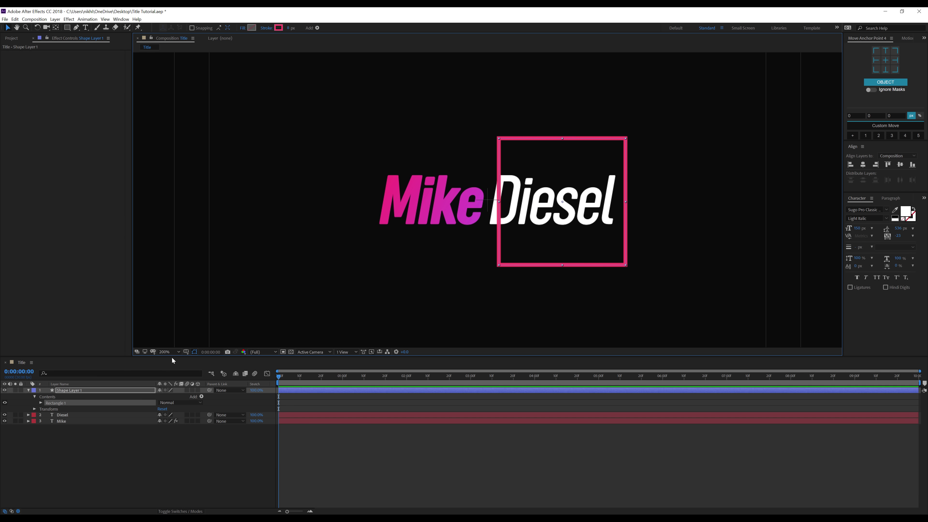
{"action": "left_click", "coordinate": [40, 403]}
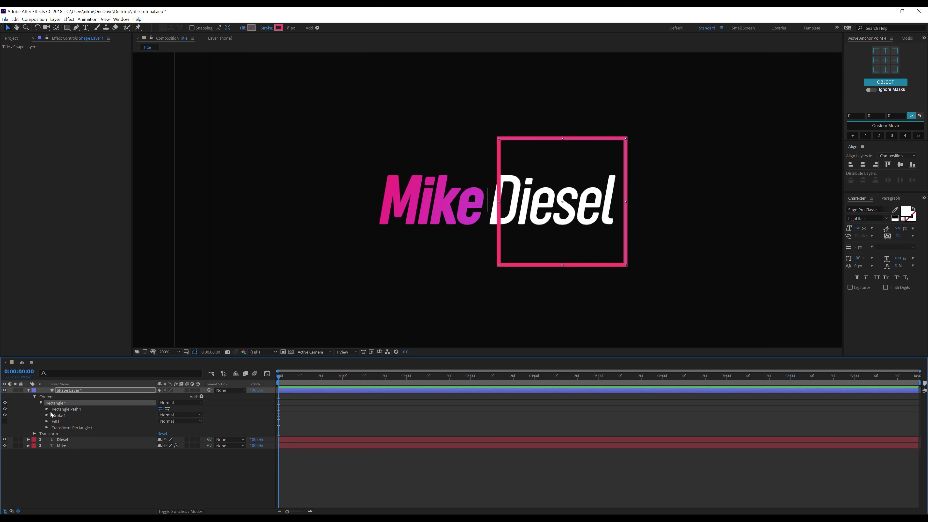
{"action": "left_click", "coordinate": [47, 409]}
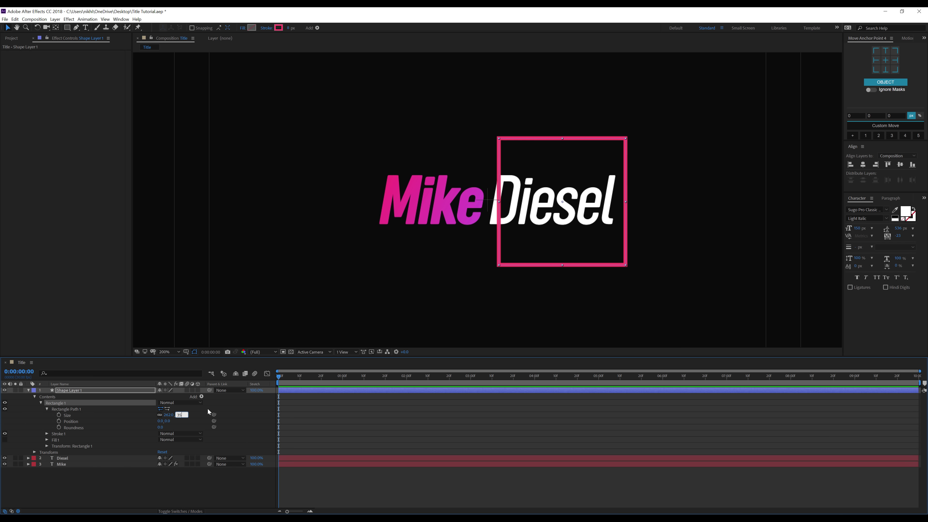
{"action": "type", "text": "0"}
{"action": "left_click", "coordinate": [244, 411]}
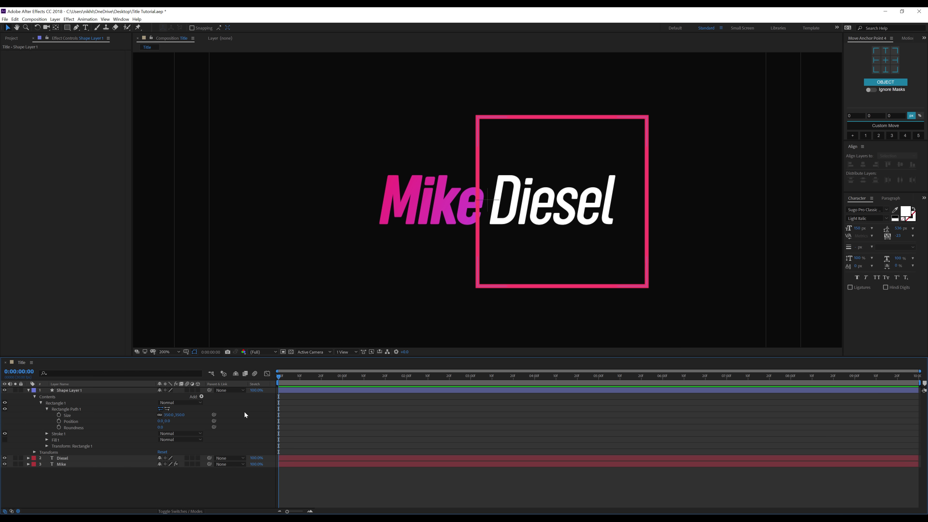
{"action": "left_click", "coordinate": [181, 415]}
{"action": "key", "text": "Return"}
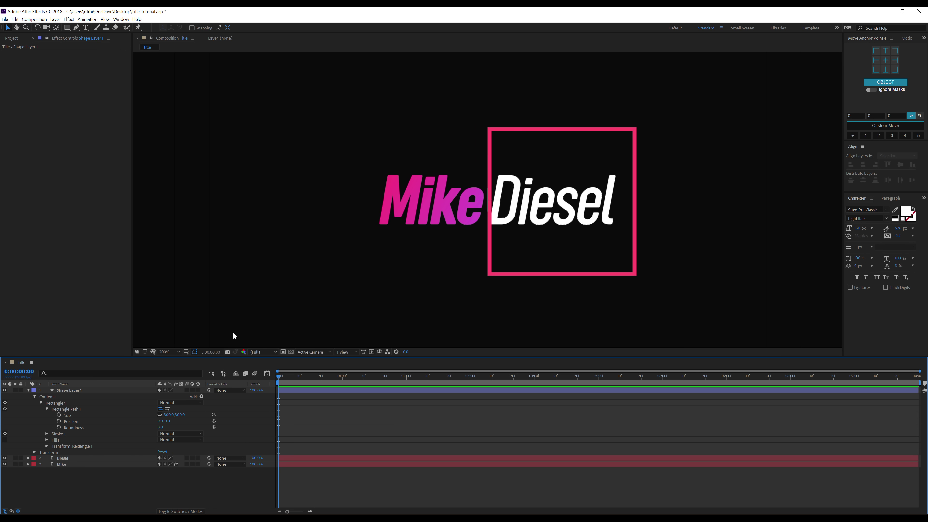
Rename the rectangle's shape layer to 'Line_01'.
{"action": "left_click", "coordinate": [70, 391]}
{"action": "key", "text": "Return"}
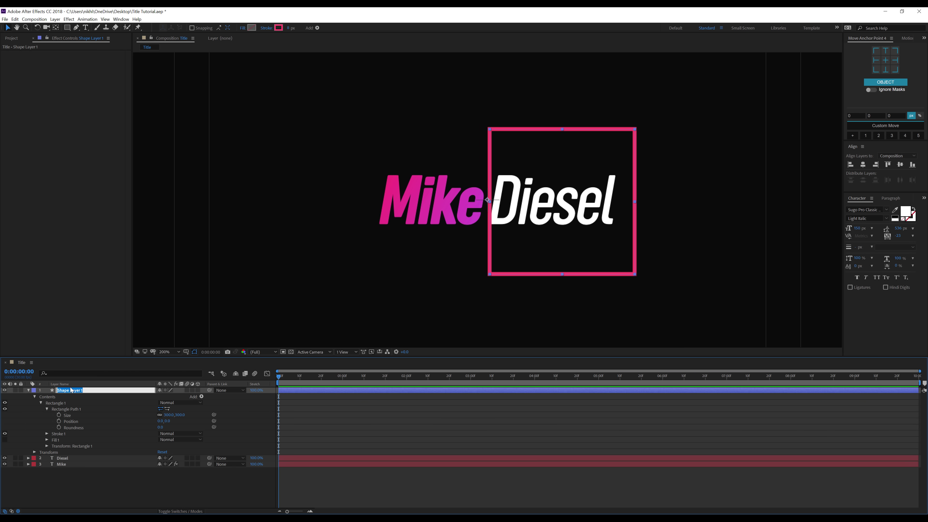
{"action": "type", "text": "Line_0"}
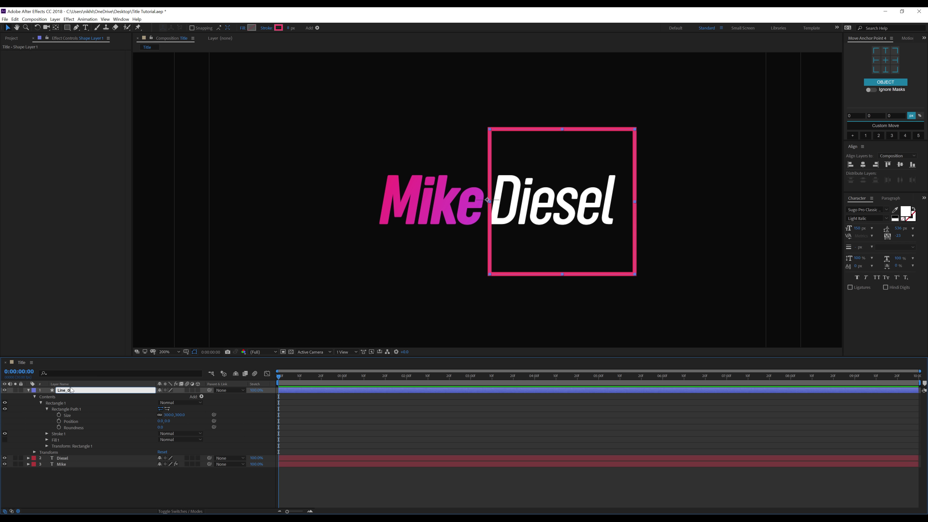
{"action": "type", "text": "1"}
{"action": "key", "text": "Return"}
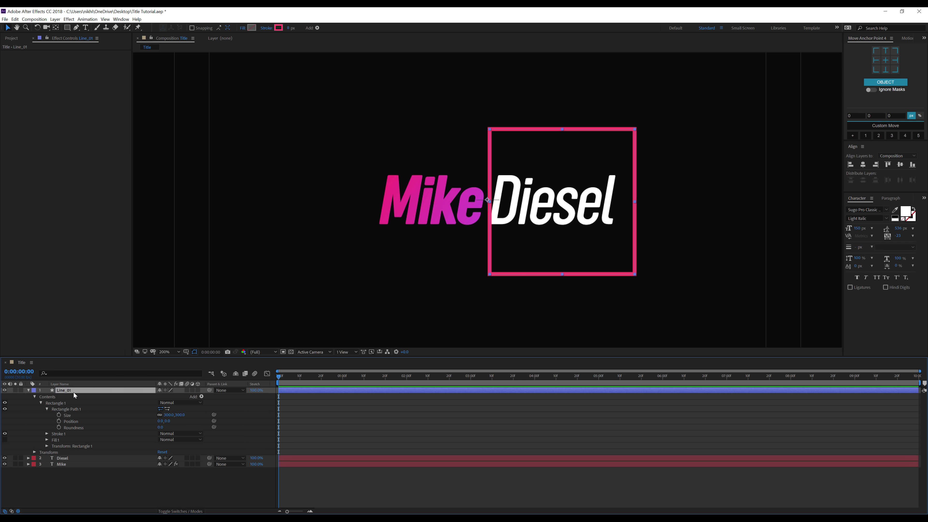
Centre Line_01's anchor point and rotate the square to 10°.
{"action": "left_click", "coordinate": [886, 61]}
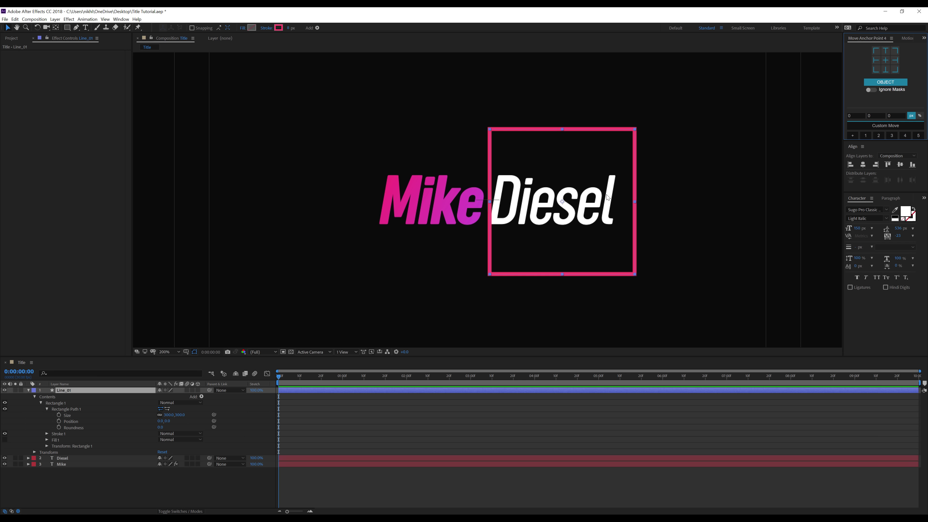
{"action": "key", "text": "r"}
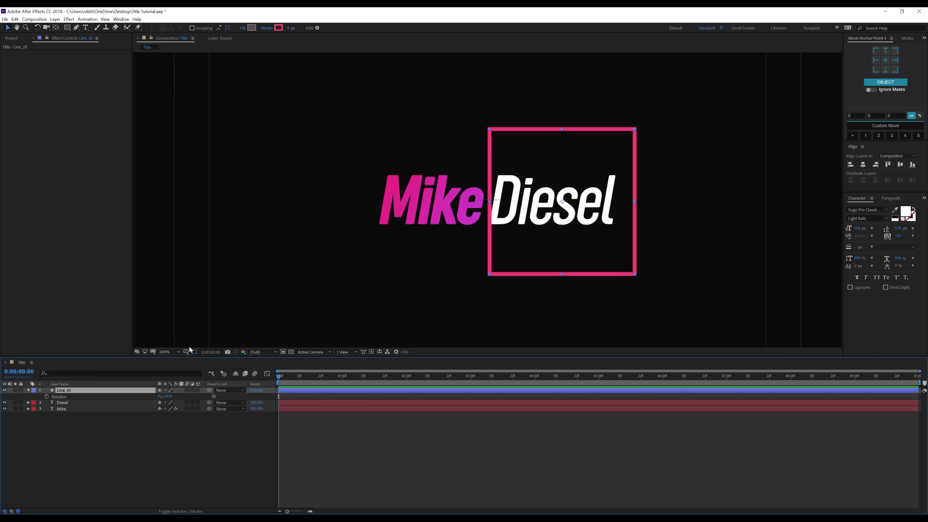
{"action": "left_click", "coordinate": [168, 396]}
{"action": "type", "text": "10"}
{"action": "key", "text": "Return"}
{"action": "left_click_drag", "start_coordinate": [173, 397], "coordinate": [174, 400]}
{"action": "left_click", "coordinate": [168, 397]}
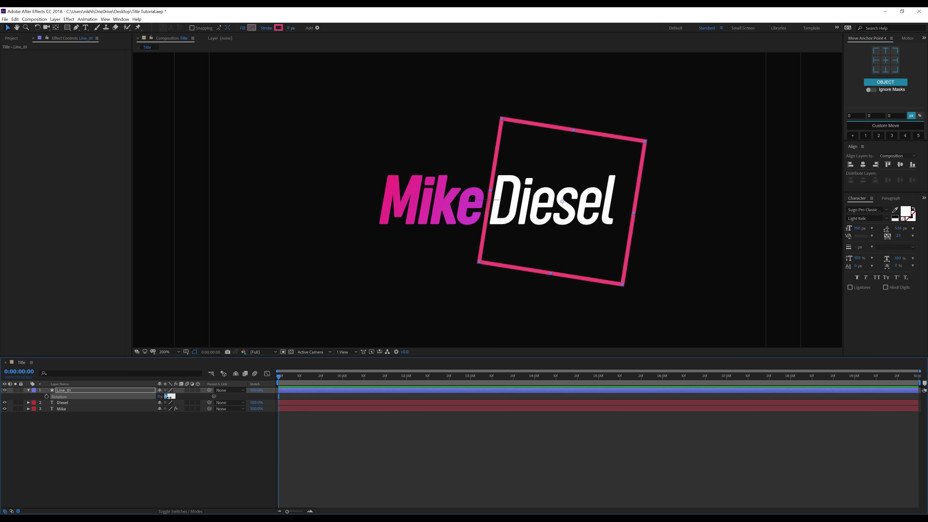
{"action": "type", "text": "10"}
{"action": "key", "text": "Return"}
Move the square down-left, align it to the composition's vertical centre, then nudge it slightly right.
{"action": "key", "text": "period"}
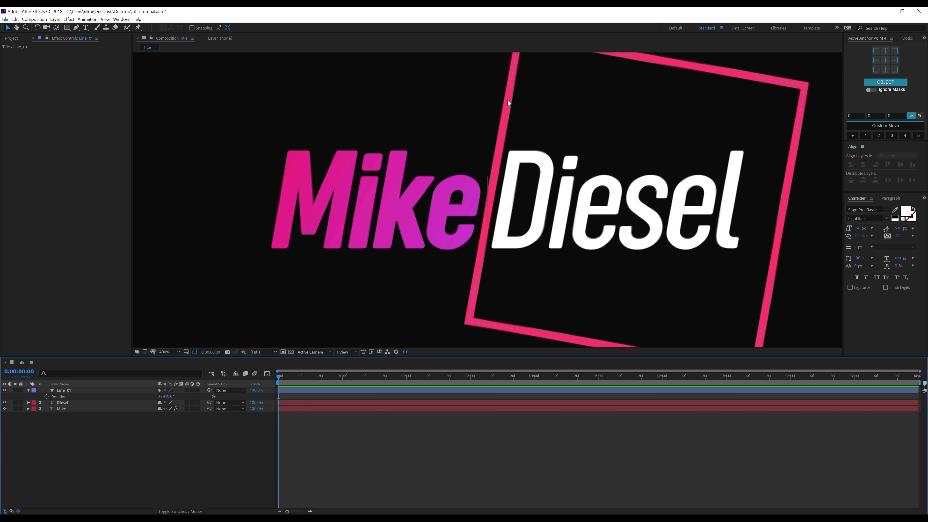
{"action": "left_click", "coordinate": [508, 103]}
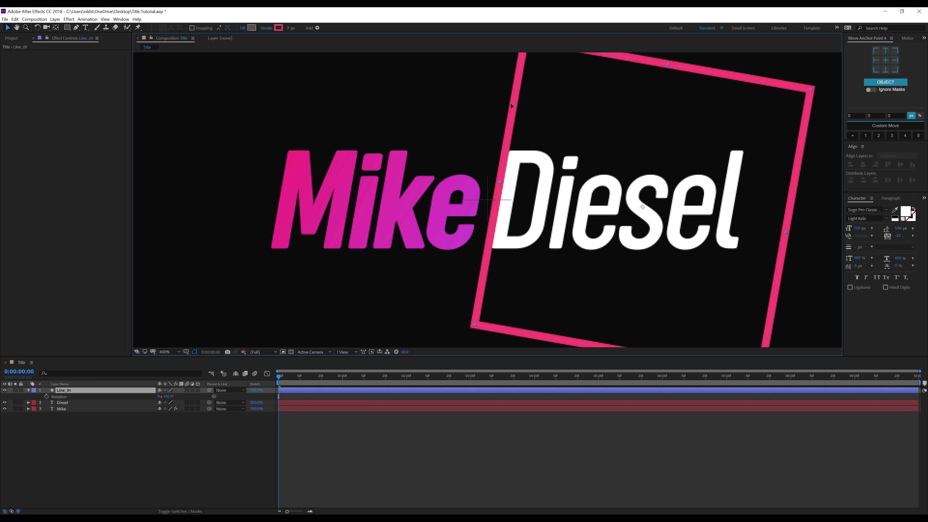
{"action": "left_click_drag", "start_coordinate": [511, 105], "coordinate": [501, 125]}
{"action": "left_click", "coordinate": [896, 167]}
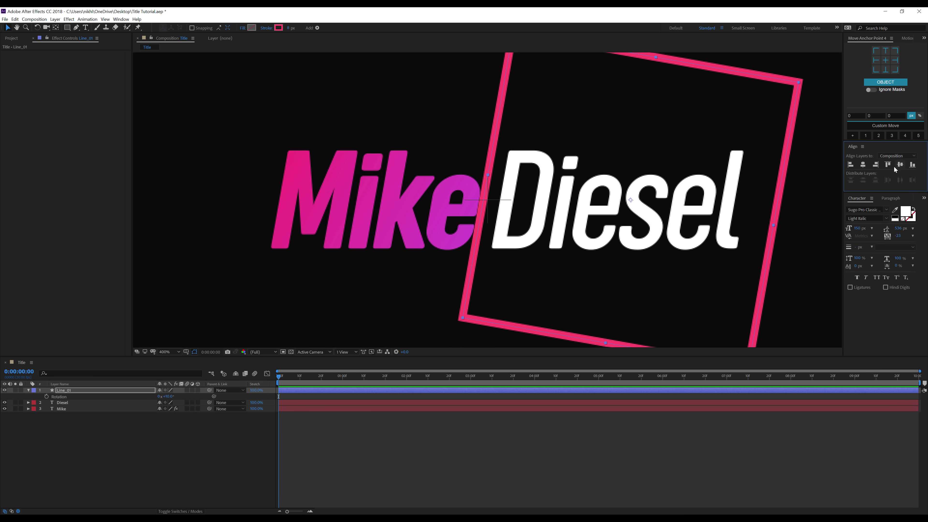
{"action": "key", "text": "comma"}
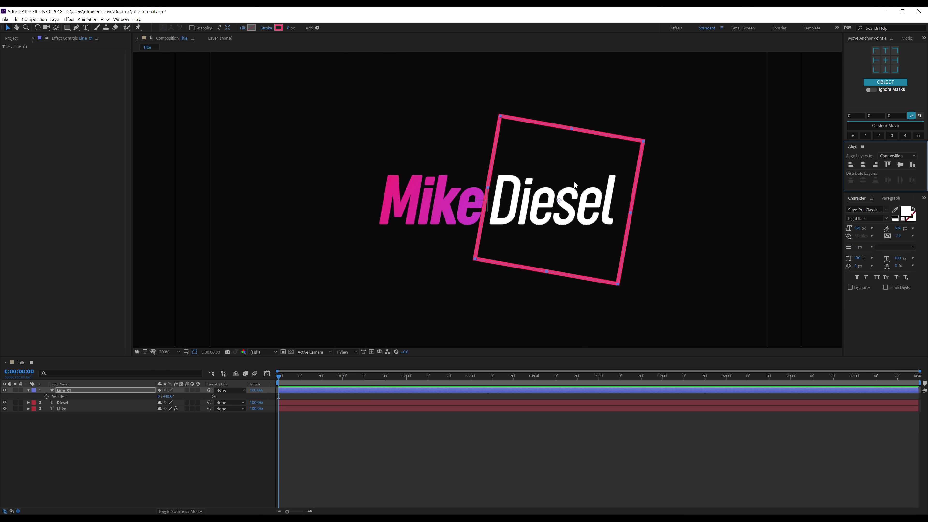
{"action": "key", "text": "period"}
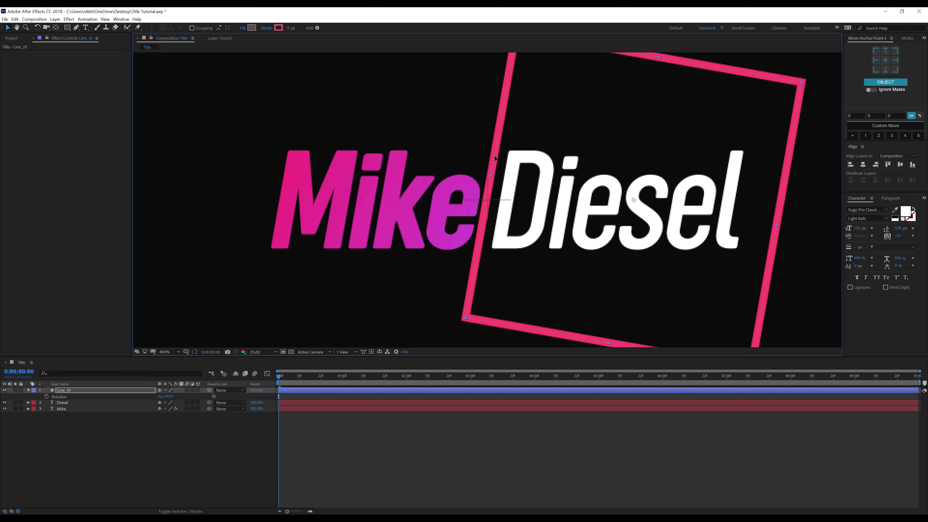
{"action": "left_click_drag", "start_coordinate": [494, 156], "coordinate": [496, 156]}
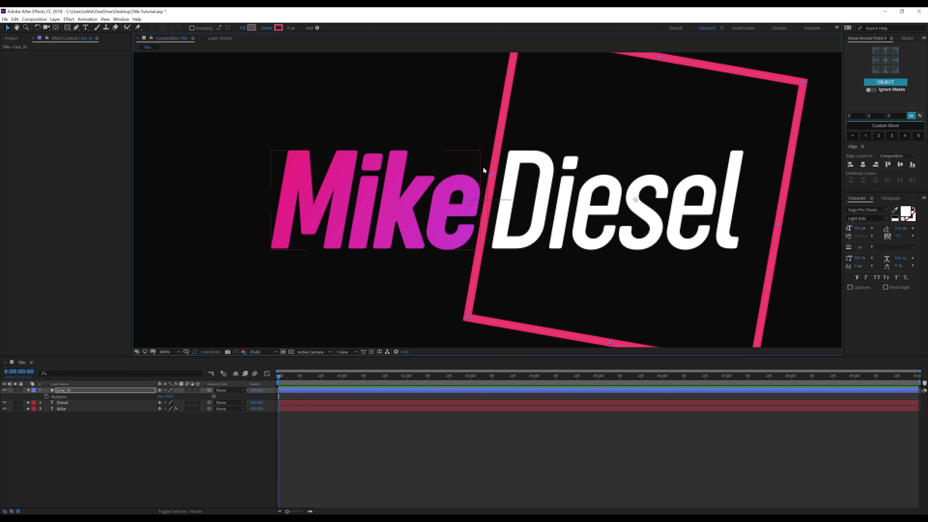
{"action": "key", "text": "comma"}
Copy Mike's Gradient Ramp effect and paste it onto the Line_01 square.
{"action": "left_click", "coordinate": [69, 408]}
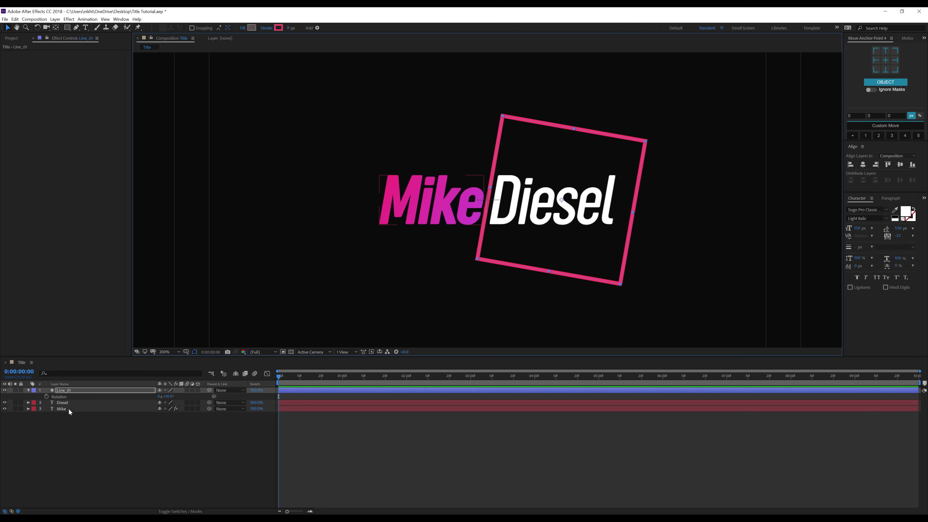
{"action": "left_click", "coordinate": [21, 54]}
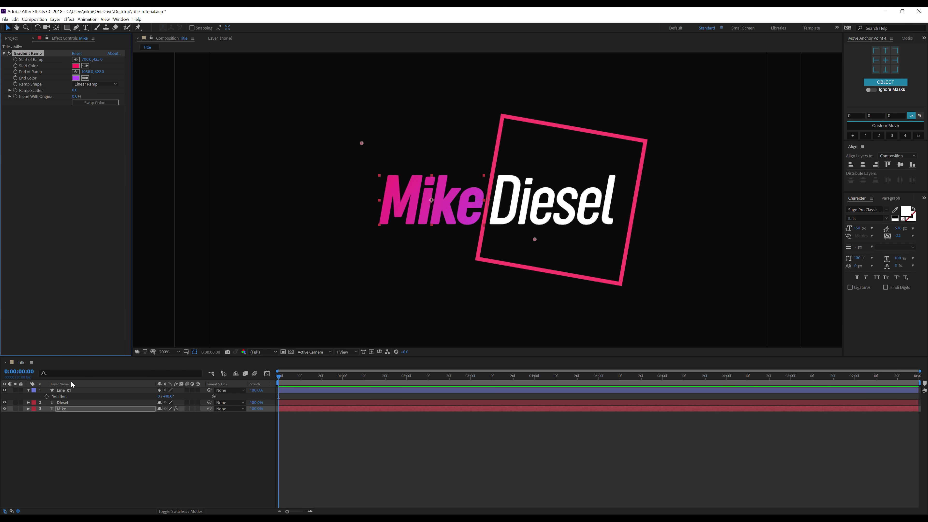
{"action": "left_click", "coordinate": [68, 389]}
{"action": "key", "text": "ctrl+v"}
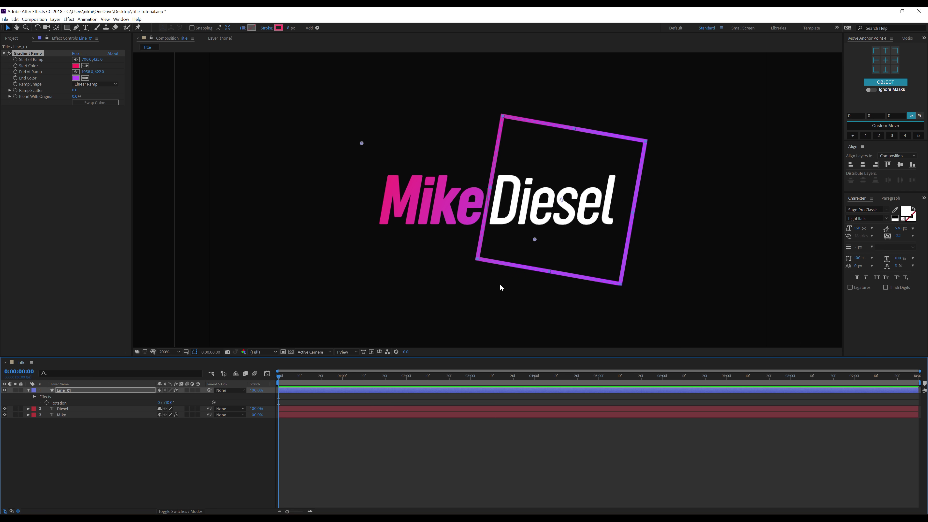
Move the ramp's start to the square's top and its end toward the lower right.
{"action": "left_click_drag", "start_coordinate": [535, 239], "coordinate": [629, 292]}
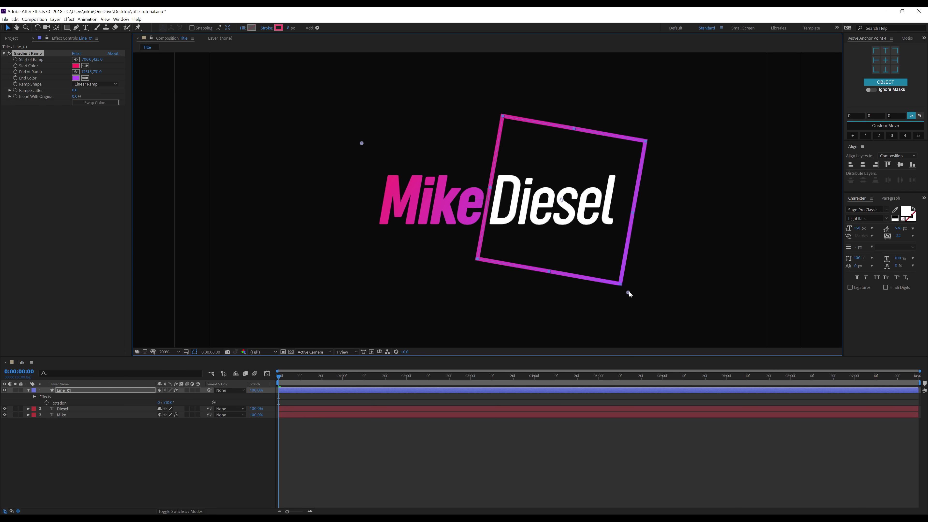
{"action": "left_click_drag", "start_coordinate": [362, 143], "coordinate": [537, 103]}
{"action": "left_click_drag", "start_coordinate": [511, 131], "coordinate": [511, 133]}
{"action": "left_click", "coordinate": [176, 430]}
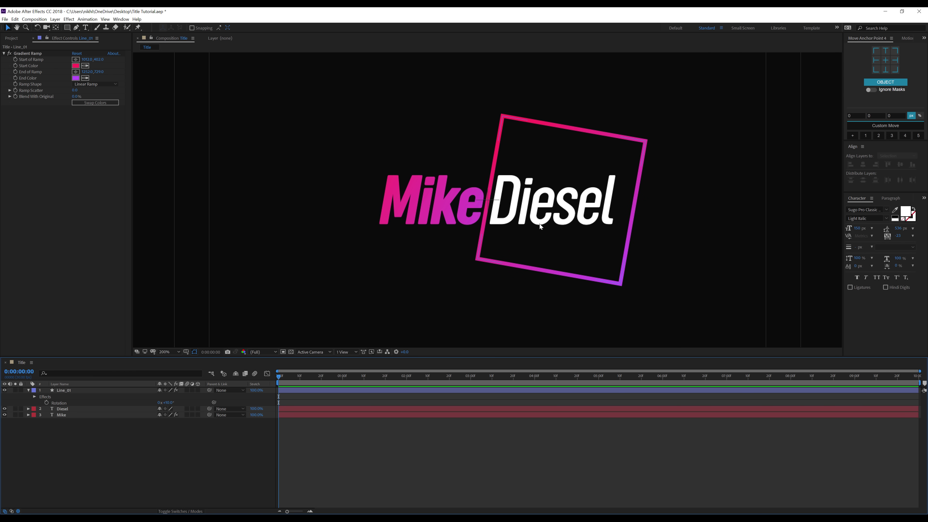
{"action": "scroll", "coordinate": [544, 224], "scroll_direction": "down", "scroll_amount": 1}
{"action": "scroll", "coordinate": [499, 207], "scroll_direction": "up", "scroll_amount": 2}
{"action": "scroll", "coordinate": [499, 207], "scroll_direction": "up", "scroll_amount": 1}
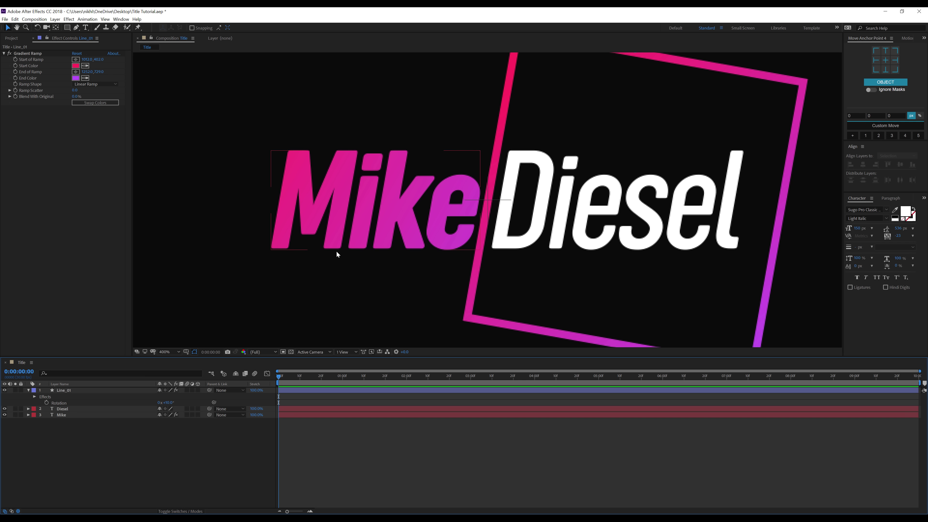
Add Trim Paths to the Line_01 square shape and reveal its properties.
{"action": "left_click", "coordinate": [34, 409]}
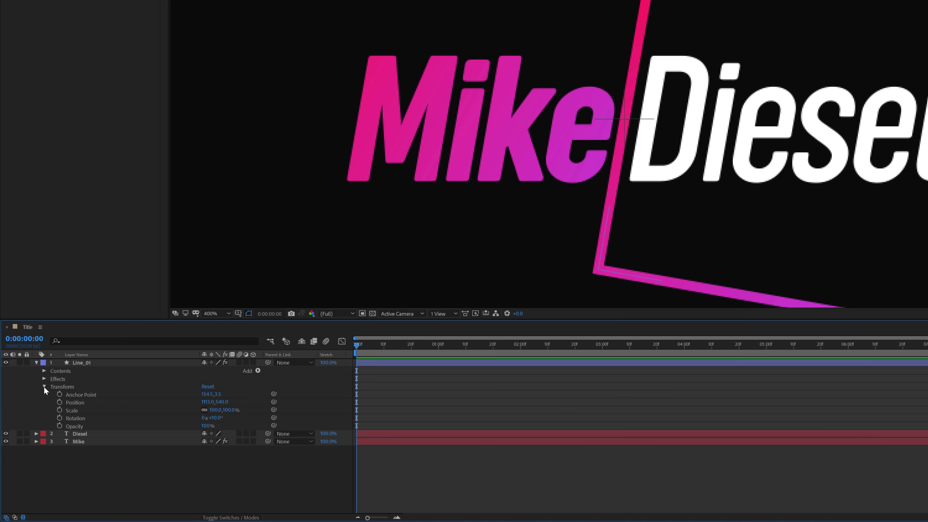
{"action": "left_click", "coordinate": [45, 386]}
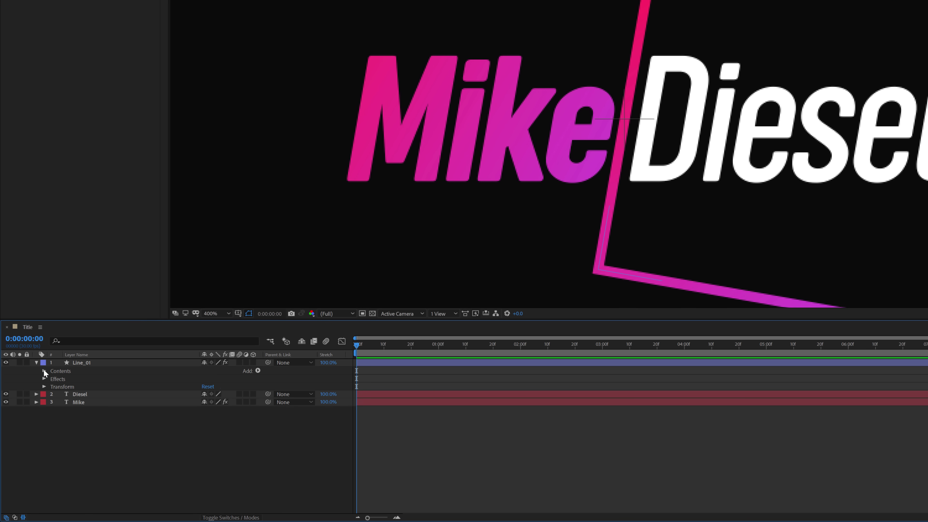
{"action": "left_click", "coordinate": [44, 371]}
{"action": "left_click", "coordinate": [53, 379]}
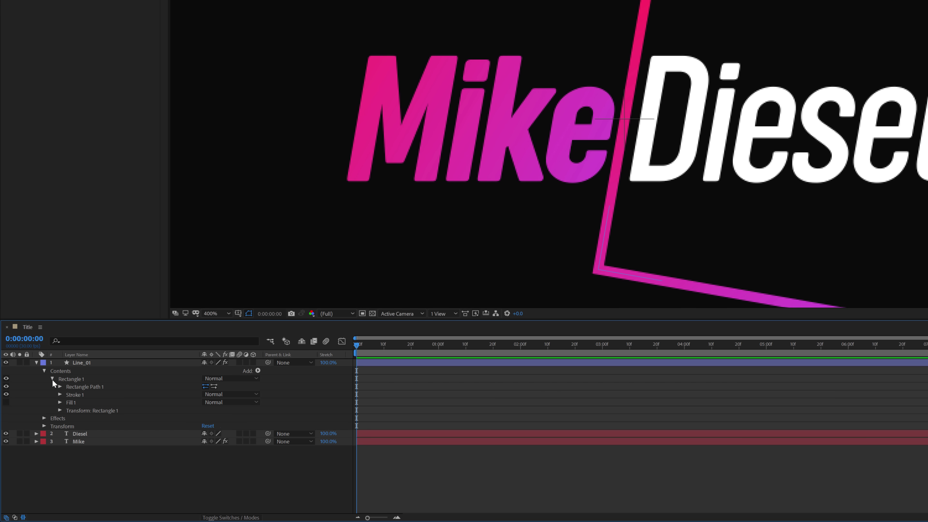
{"action": "left_click", "coordinate": [52, 379]}
{"action": "left_click", "coordinate": [257, 370]}
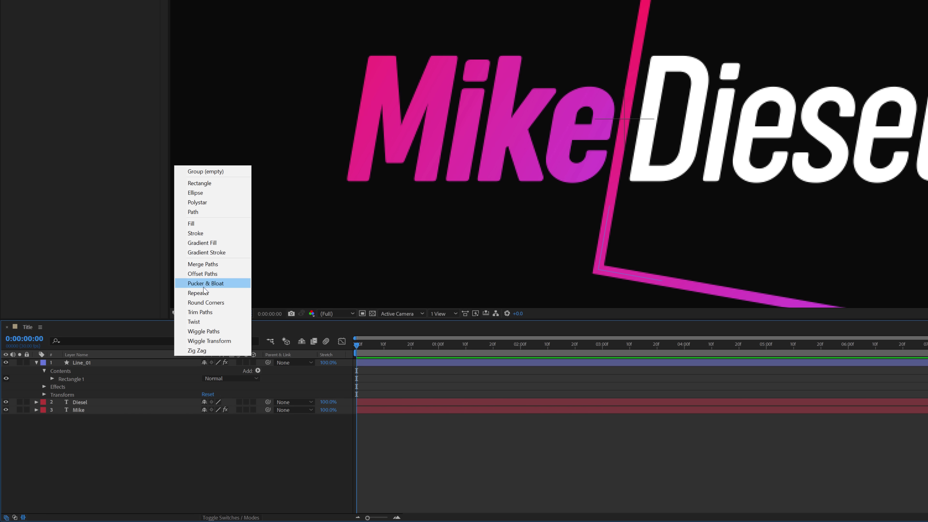
{"action": "left_click", "coordinate": [200, 312]}
{"action": "key", "text": "comma"}
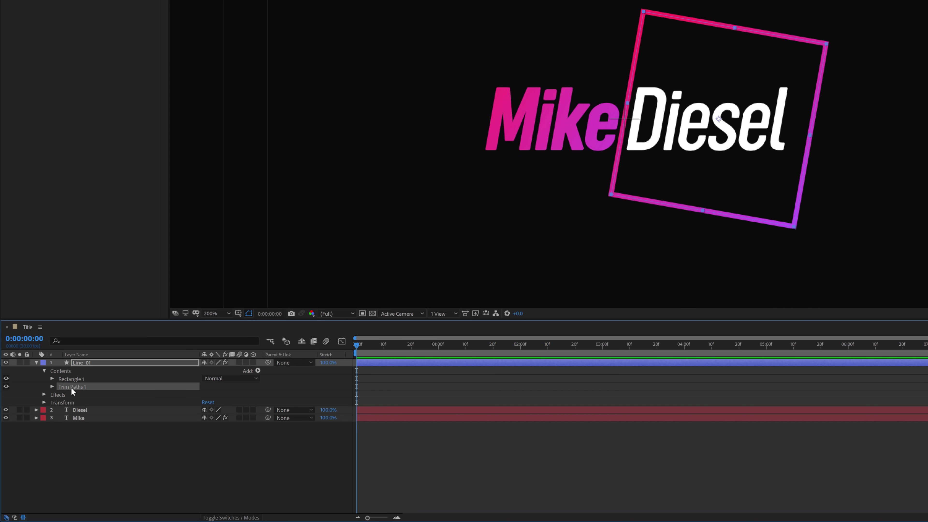
{"action": "left_click", "coordinate": [53, 386]}
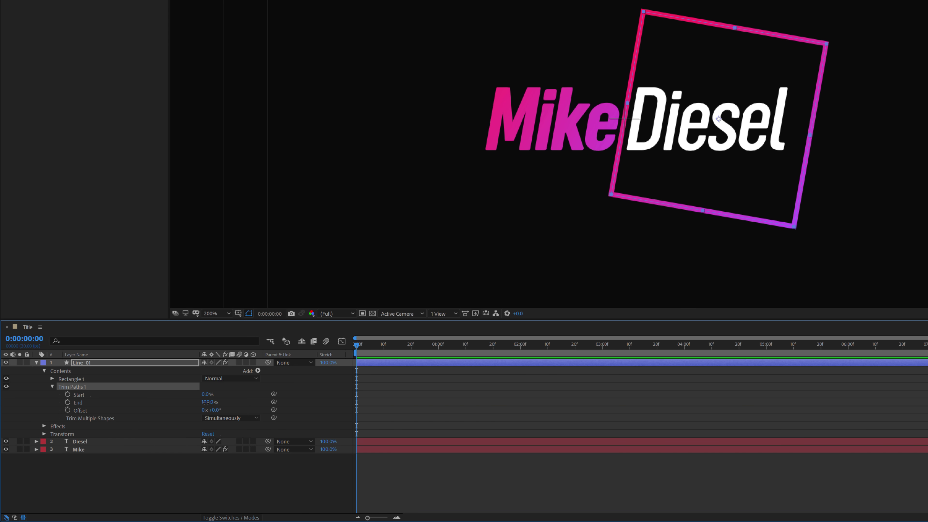
Set the Trim Paths Offset to 180° and test the End trim.
{"action": "mouse_move", "coordinate": [207, 402]}
{"action": "left_mouse_down"}
{"action": "mouse_move", "coordinate": [144, 402]}
{"action": "mouse_move", "coordinate": [207, 401]}
{"action": "mouse_move", "coordinate": [191, 399]}
{"action": "left_mouse_up"}
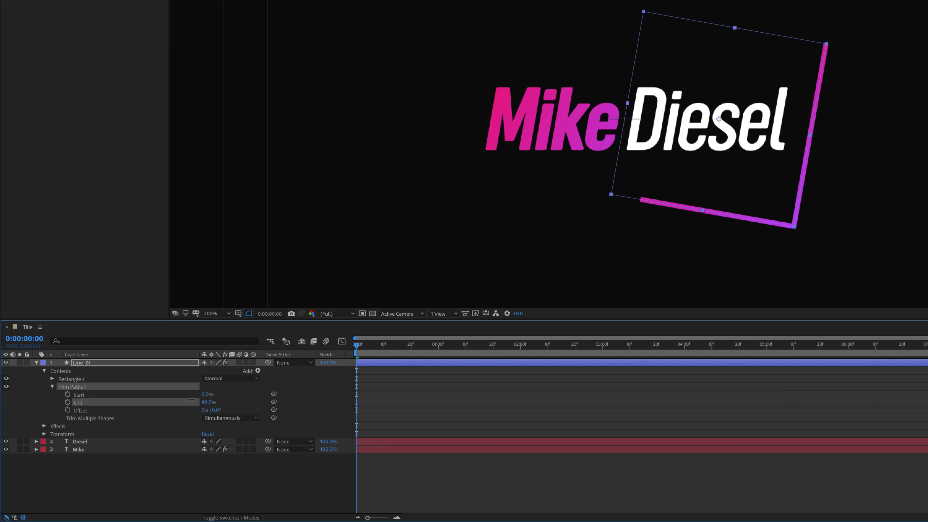
{"action": "left_click", "coordinate": [217, 410]}
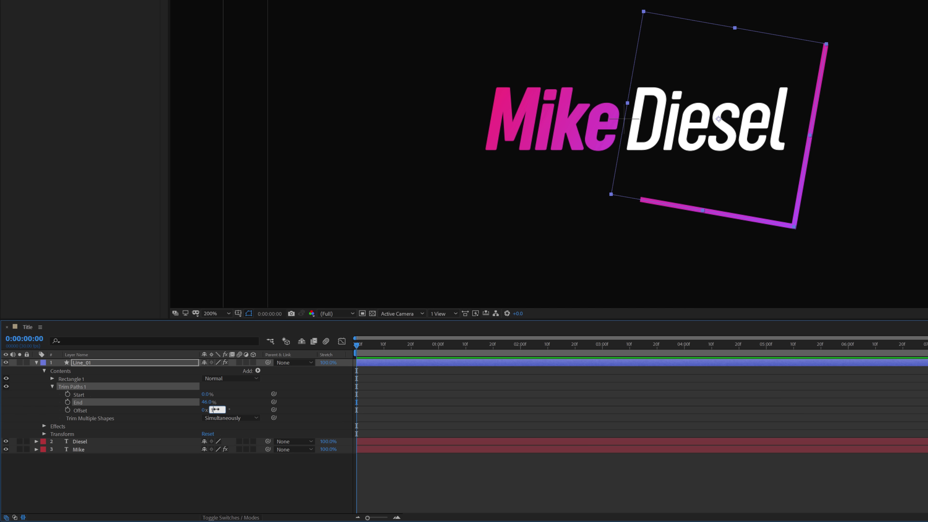
{"action": "type", "text": "180"}
{"action": "key", "text": "Return"}
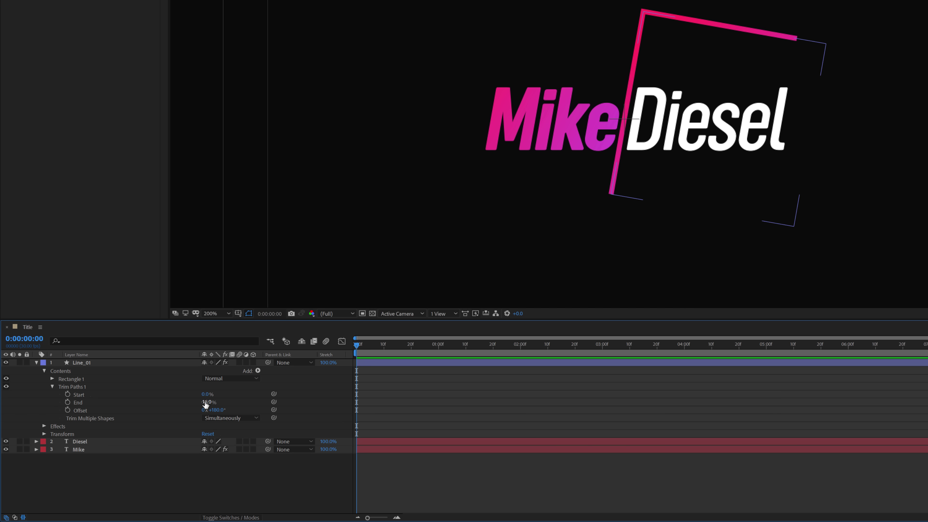
{"action": "mouse_move", "coordinate": [207, 402]}
{"action": "left_mouse_down"}
{"action": "mouse_move", "coordinate": [178, 402]}
{"action": "mouse_move", "coordinate": [219, 404]}
{"action": "left_mouse_up"}
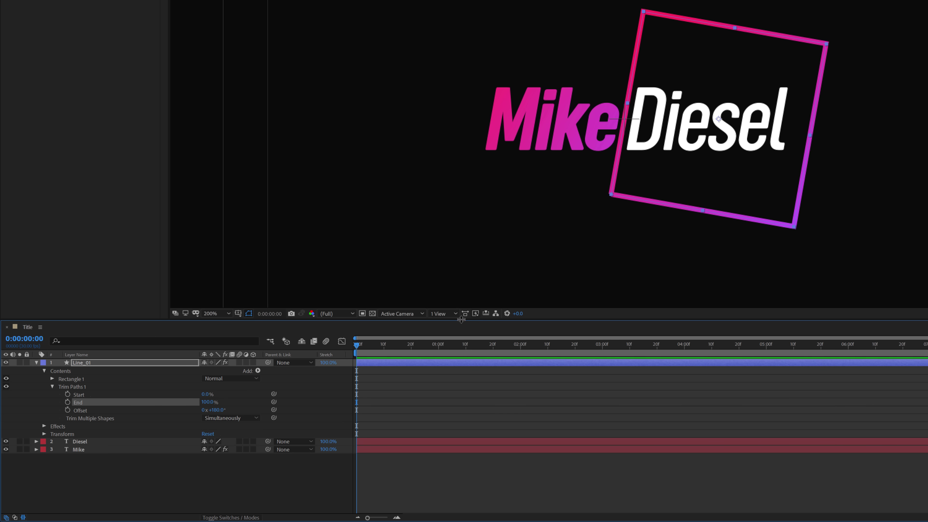
Keyframe End from 0% at the start to 100% at 0:00:01:10.
{"action": "left_click_drag", "start_coordinate": [430, 346], "coordinate": [465, 347]}
{"action": "left_click", "coordinate": [67, 402]}
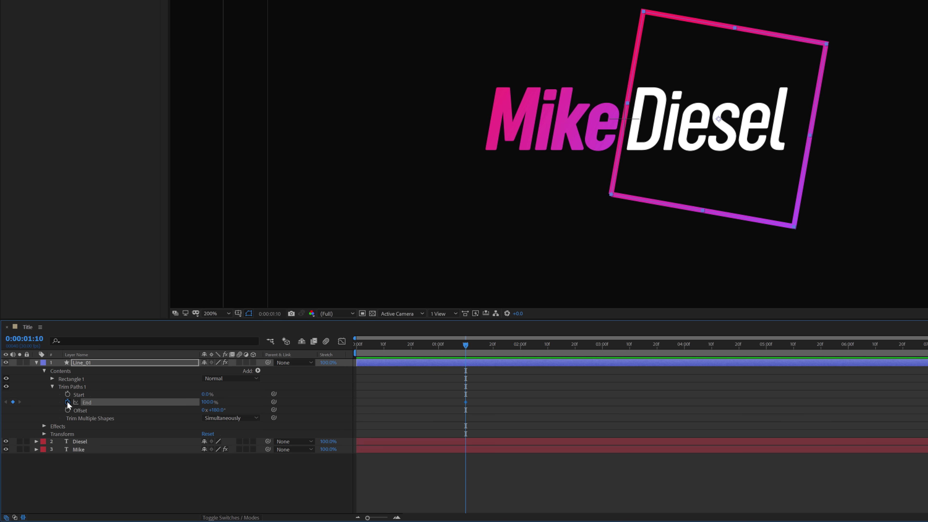
{"action": "left_click_drag", "start_coordinate": [468, 346], "coordinate": [324, 362]}
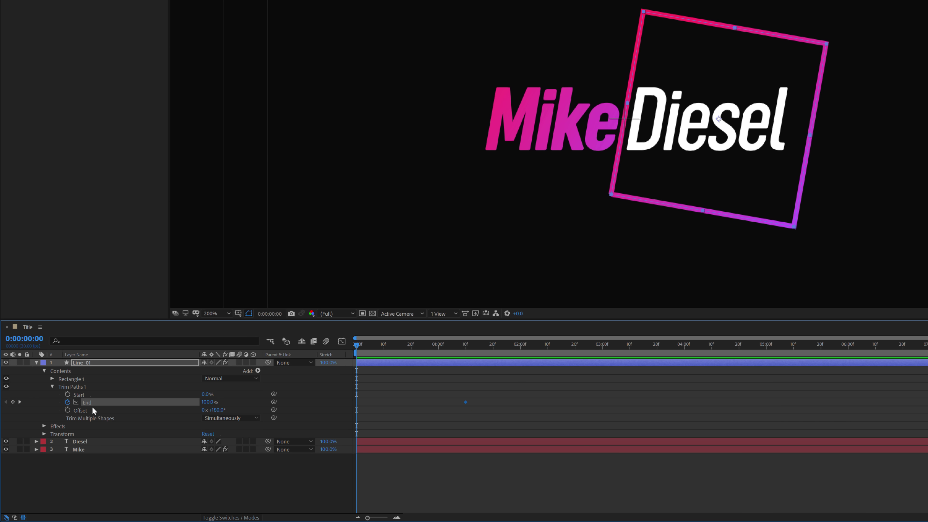
{"action": "left_click", "coordinate": [207, 401]}
{"action": "type", "text": "0"}
{"action": "key", "text": "Return"}
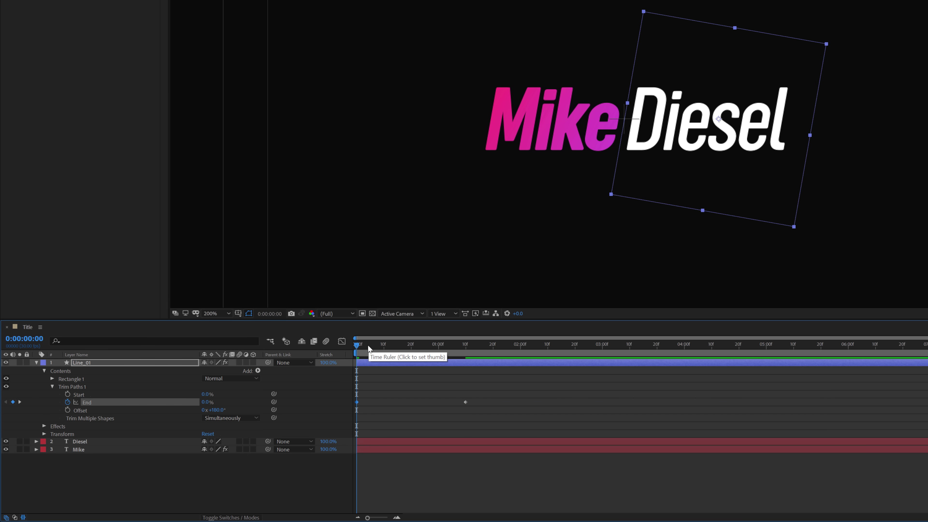
Keyframe Start from 0% to 66% at 0:00:01:20, then scrub through the stroke animation.
{"action": "key", "text": "shift+Page_Down"}
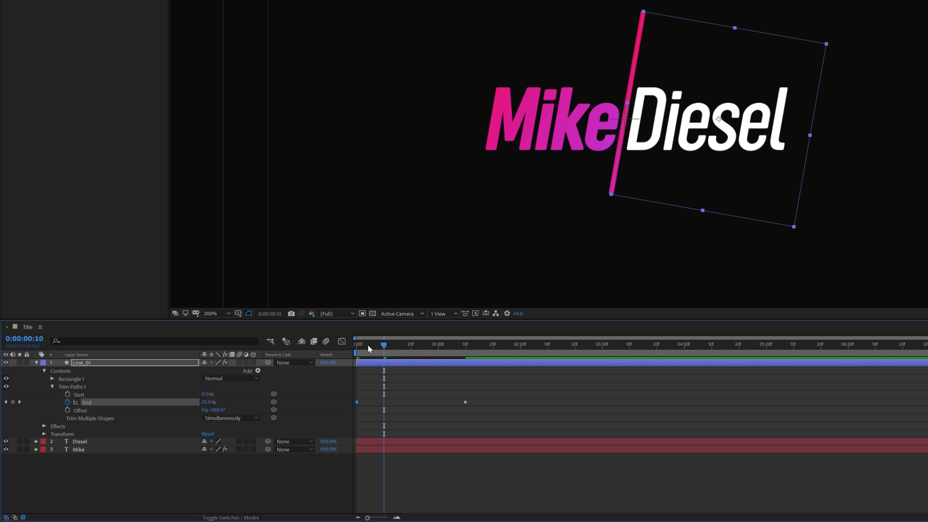
{"action": "left_click", "coordinate": [68, 394]}
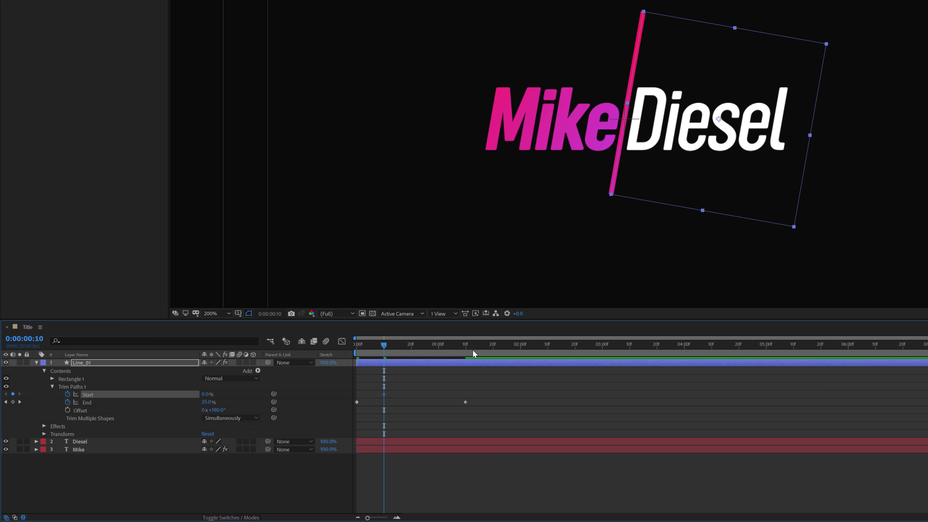
{"action": "left_click", "coordinate": [493, 348]}
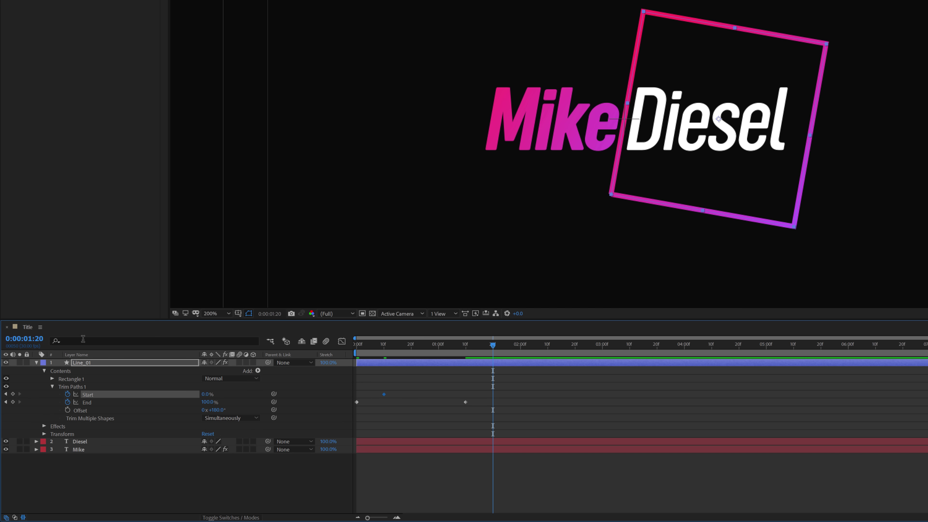
{"action": "left_click", "coordinate": [206, 394]}
{"action": "type", "text": "66"}
{"action": "key", "text": "Return"}
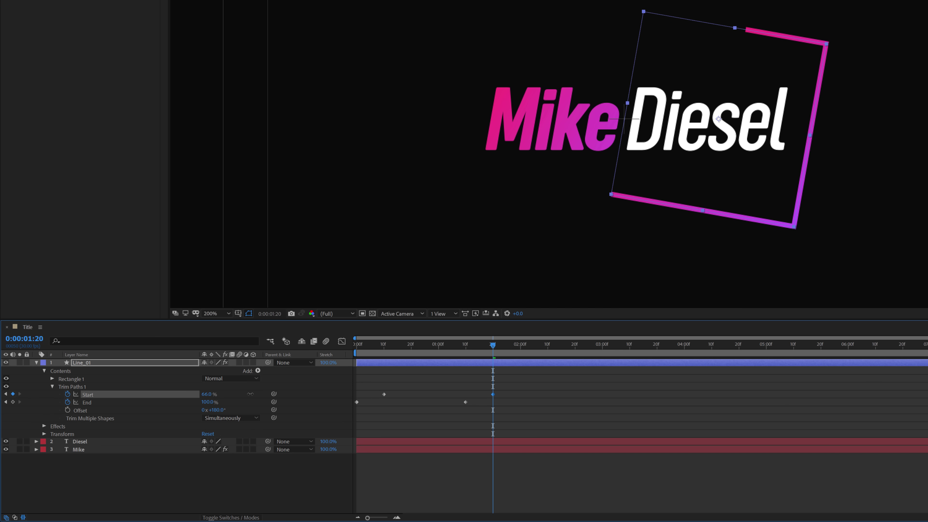
{"action": "left_click", "coordinate": [360, 352]}
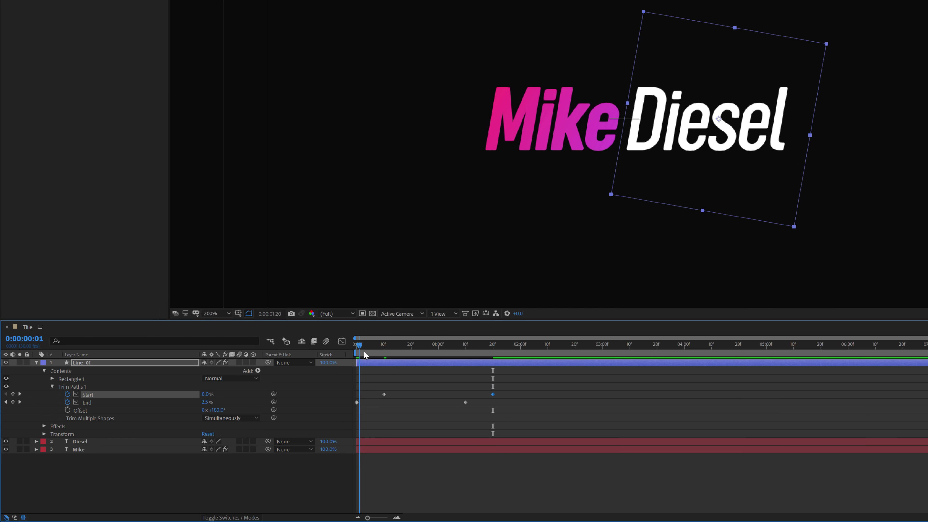
{"action": "mouse_move", "coordinate": [364, 352]}
{"action": "left_mouse_down"}
{"action": "mouse_move", "coordinate": [484, 365]}
{"action": "mouse_move", "coordinate": [458, 367]}
{"action": "left_mouse_up"}
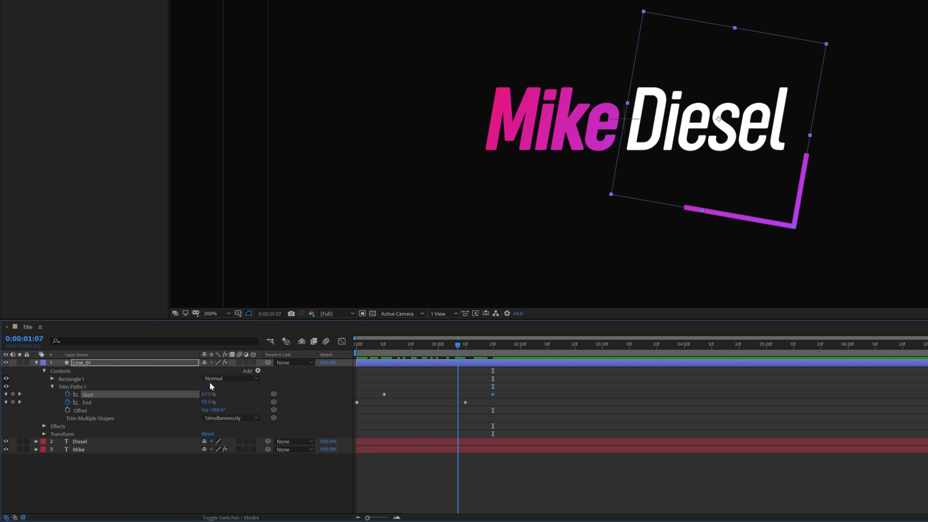
Enable motion blur on Line_01 and the composition, then preview the stroke.
{"action": "left_click", "coordinate": [240, 363]}
{"action": "left_click", "coordinate": [325, 341]}
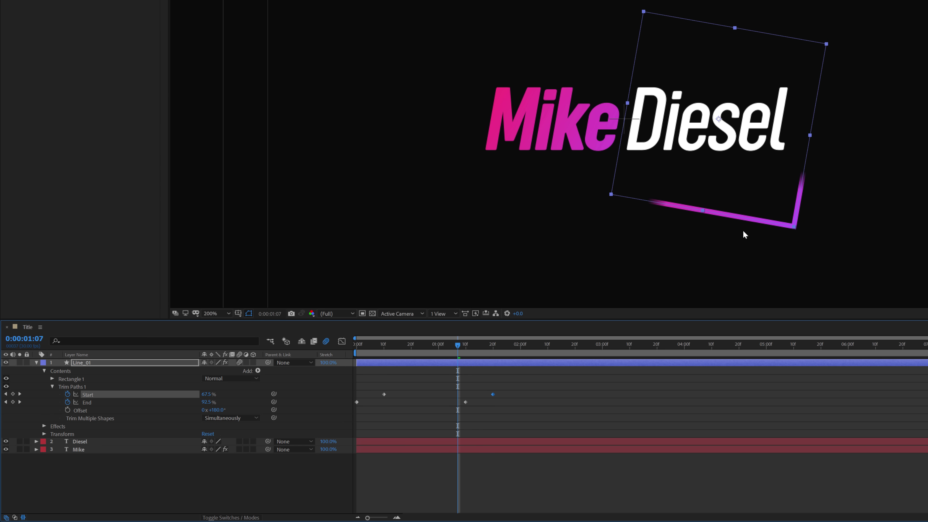
{"action": "left_click", "coordinate": [498, 379]}
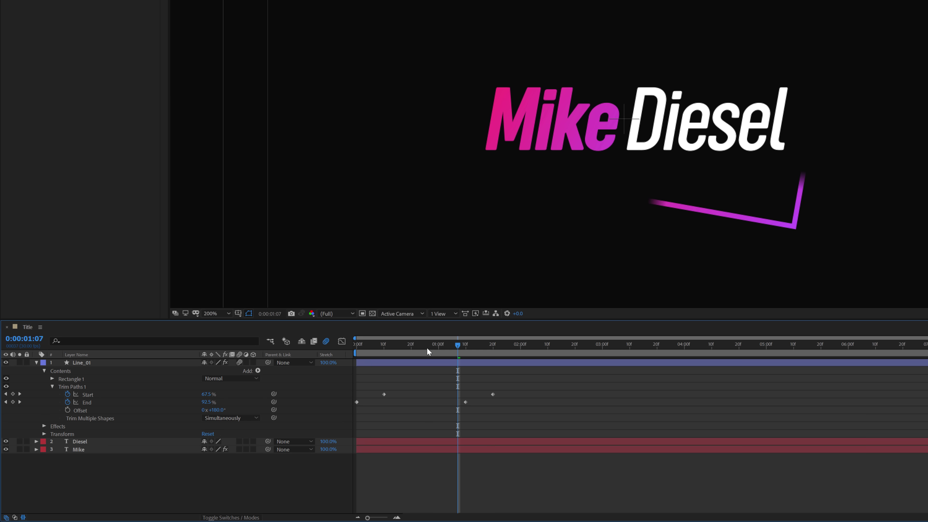
{"action": "mouse_move", "coordinate": [427, 348]}
{"action": "left_mouse_down"}
{"action": "mouse_move", "coordinate": [364, 353]}
{"action": "mouse_move", "coordinate": [397, 351]}
{"action": "left_mouse_up"}
{"action": "key", "text": "space"}
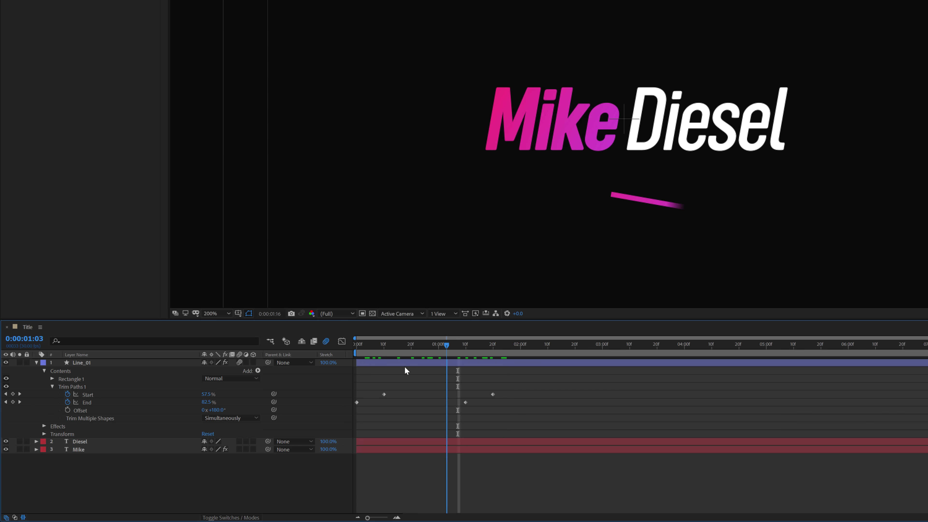
Easy Ease the four Start/End keyframes and steepen their speed-graph influence handles.
{"action": "left_click_drag", "start_coordinate": [509, 389], "coordinate": [352, 410]}
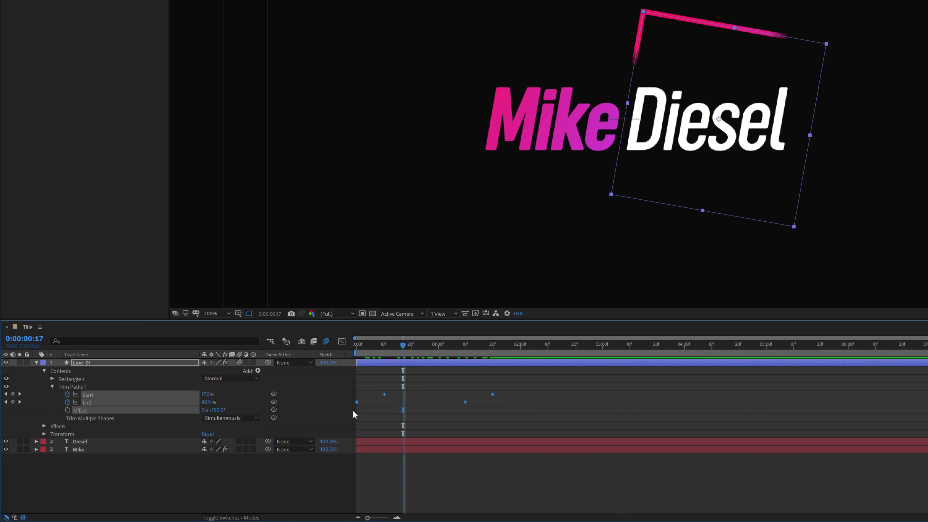
{"action": "key", "text": "F9"}
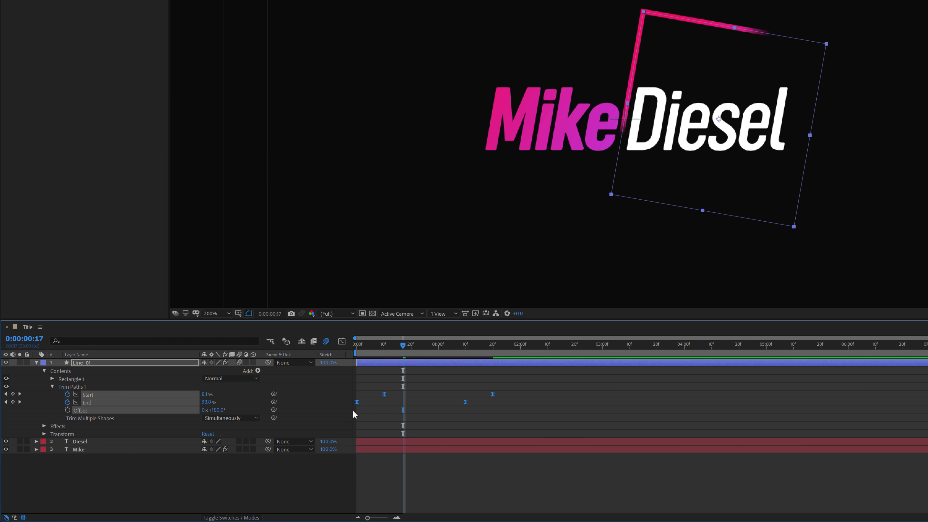
{"action": "left_click", "coordinate": [342, 341]}
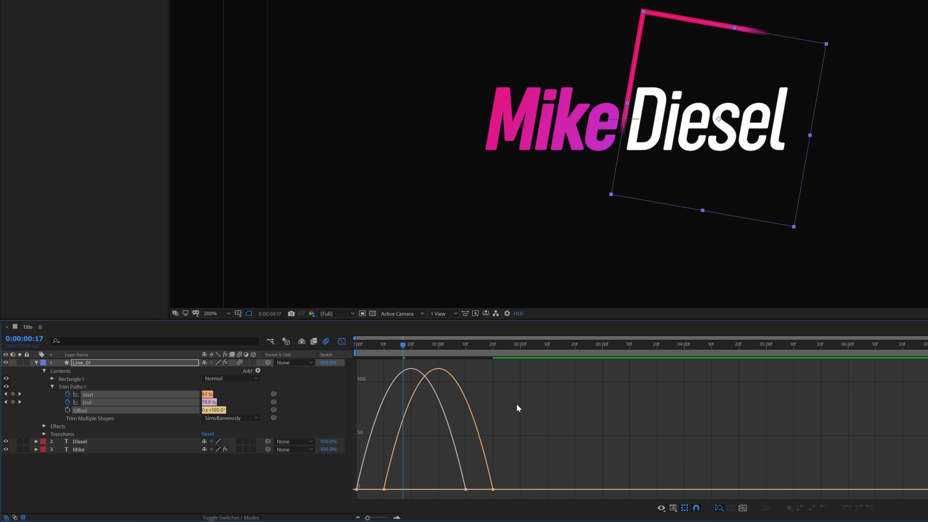
{"action": "right_click", "coordinate": [506, 406]}
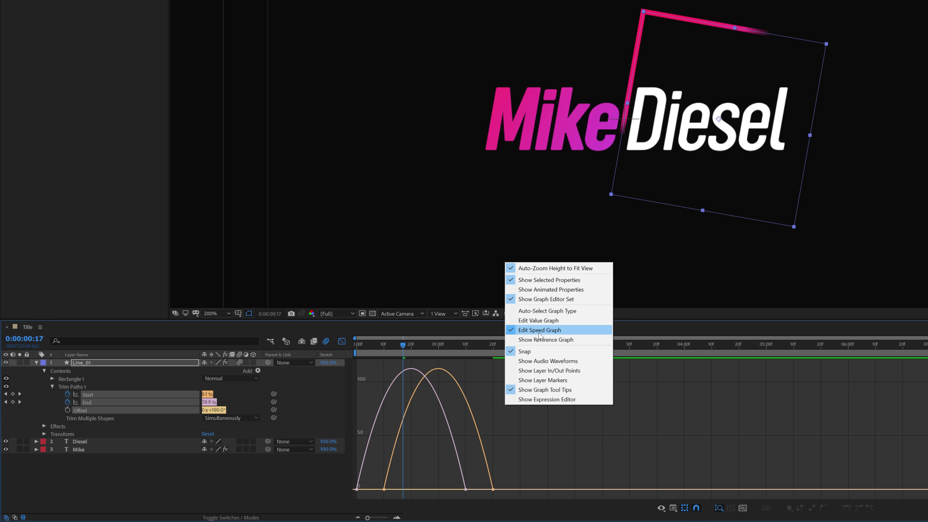
{"action": "left_click_drag", "start_coordinate": [523, 454], "coordinate": [425, 490]}
{"action": "left_click_drag", "start_coordinate": [378, 348], "coordinate": [322, 350]}
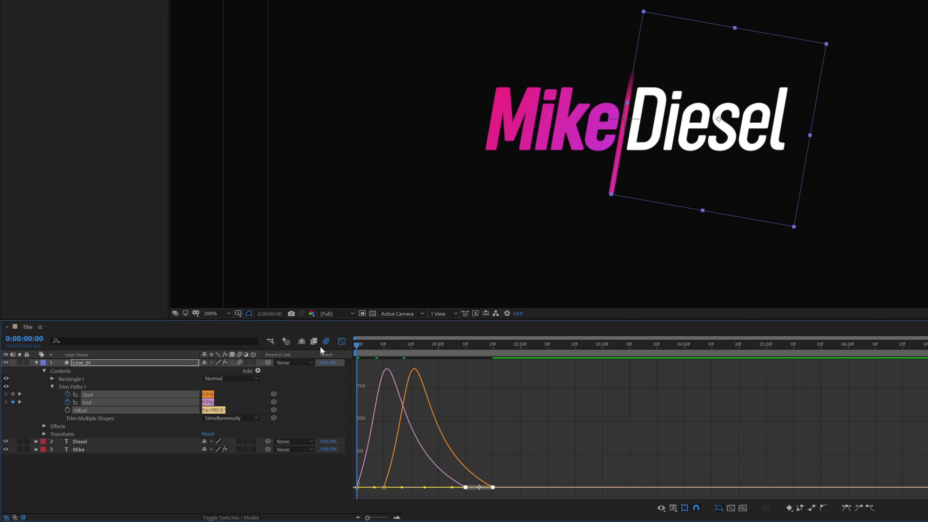
{"action": "key", "text": "space"}
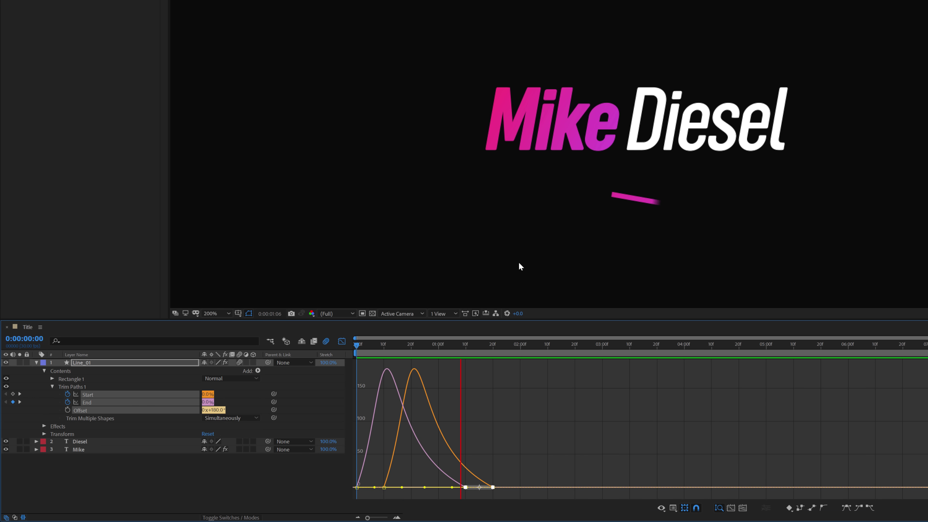
Return to the layer timeline and preview the eased line animation.
{"action": "key", "text": "shift+F3"}
{"action": "mouse_move", "coordinate": [377, 344]}
{"action": "left_mouse_down"}
{"action": "mouse_move", "coordinate": [460, 345]}
{"action": "mouse_move", "coordinate": [414, 345]}
{"action": "left_mouse_up"}
{"action": "key", "text": "Home"}
{"action": "key", "text": "space"}
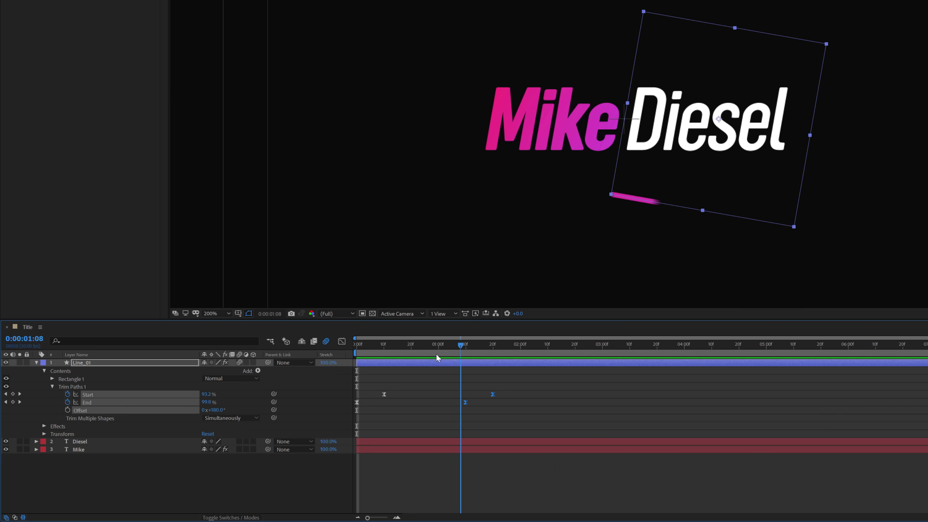
{"action": "key", "text": "space"}
{"action": "key", "text": "comma"}
{"action": "left_click", "coordinate": [491, 386]}
{"action": "key", "text": "space"}
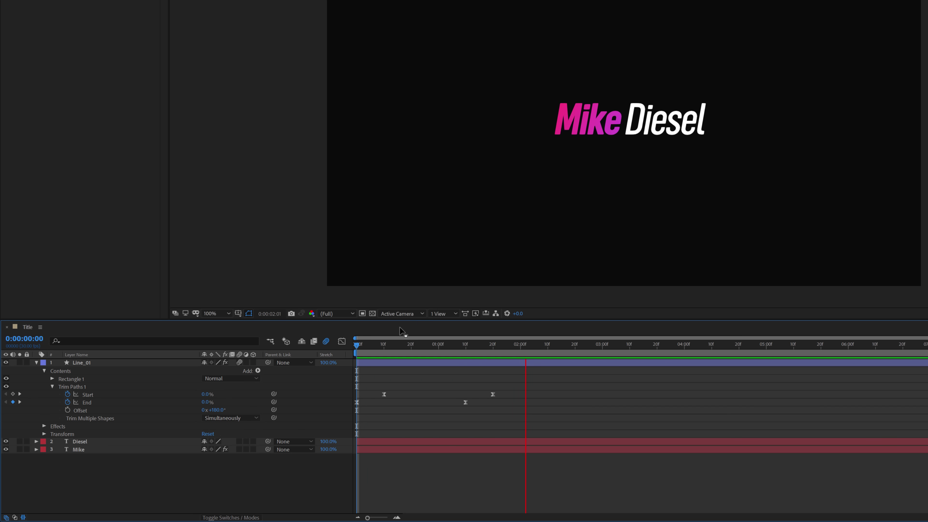
Collapse Line_01's properties and hide the Line_01 bracket layer.
{"action": "mouse_move", "coordinate": [401, 346]}
{"action": "left_mouse_down"}
{"action": "mouse_move", "coordinate": [411, 345]}
{"action": "mouse_move", "coordinate": [394, 353]}
{"action": "mouse_move", "coordinate": [416, 353]}
{"action": "left_mouse_up"}
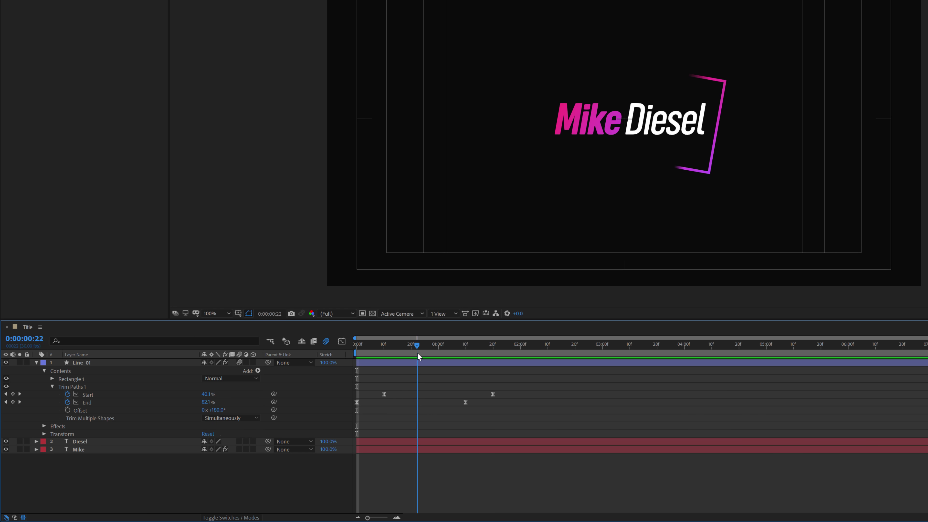
{"action": "left_click", "coordinate": [36, 363]}
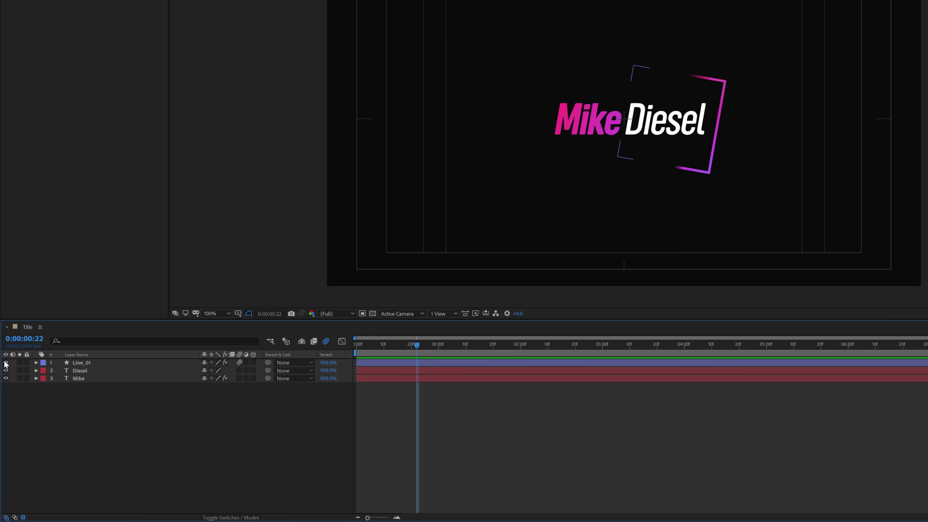
{"action": "left_click", "coordinate": [6, 362]}
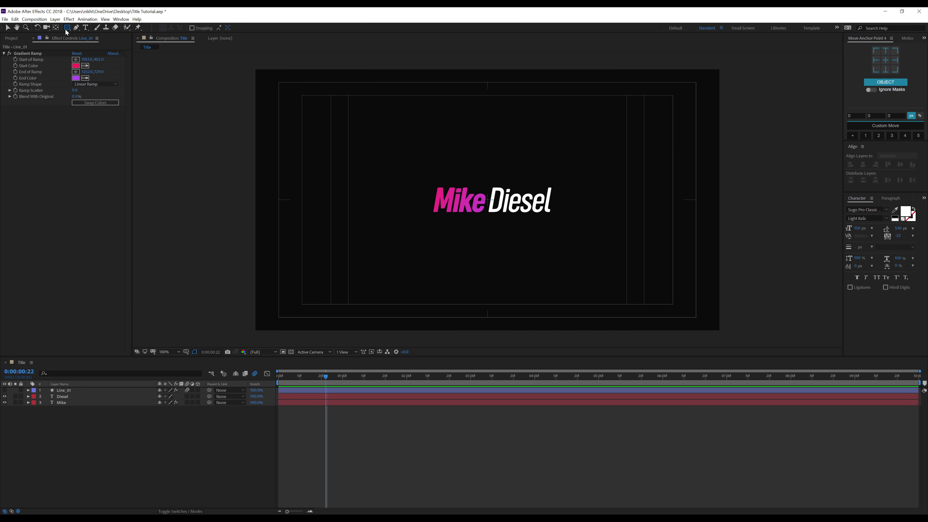
Draw an A3A3A3 grey filled rectangle over the Diesel text.
{"action": "left_click", "coordinate": [67, 28]}
{"action": "left_click", "coordinate": [193, 28]}
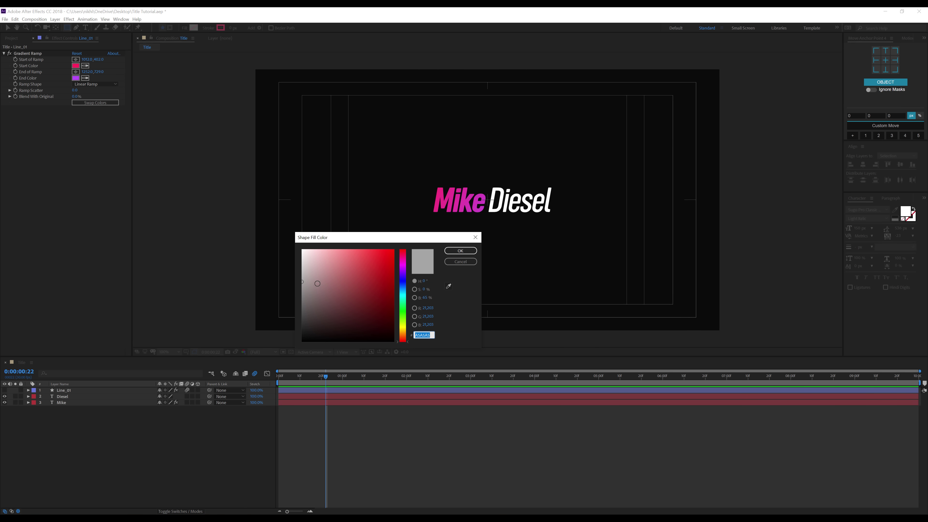
{"action": "left_click", "coordinate": [461, 250]}
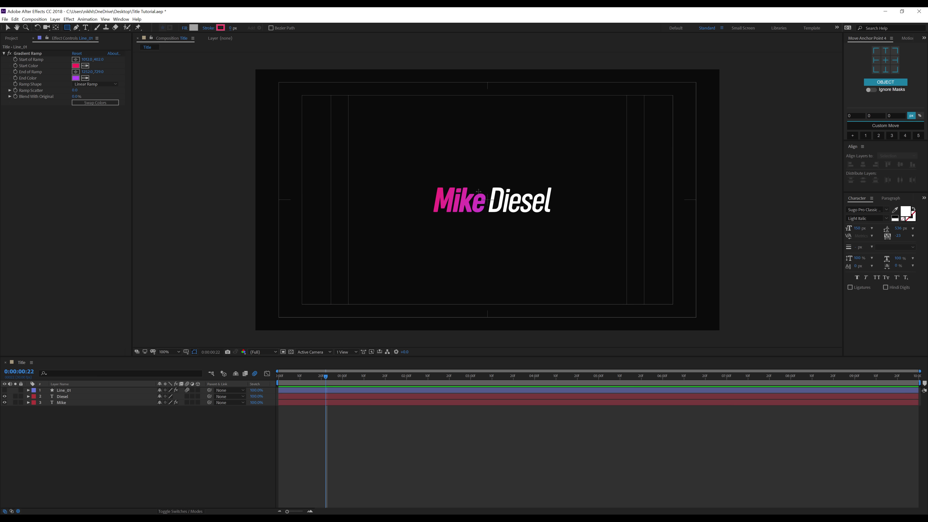
{"action": "scroll", "coordinate": [480, 188], "scroll_direction": "up", "scroll_amount": 2}
{"action": "left_click_drag", "start_coordinate": [485, 166], "coordinate": [825, 228]}
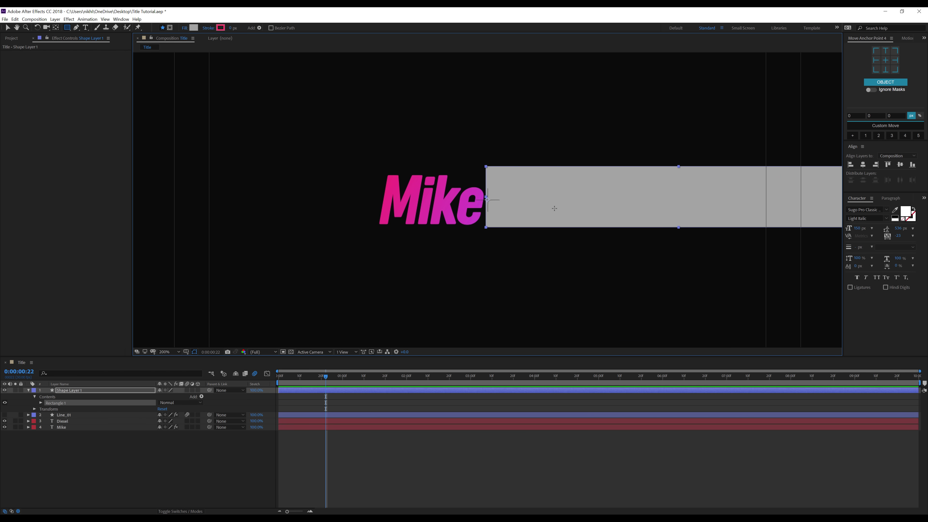
{"action": "scroll", "coordinate": [553, 207], "scroll_direction": "down", "scroll_amount": 2}
{"action": "left_click_drag", "start_coordinate": [640, 212], "coordinate": [567, 213]}
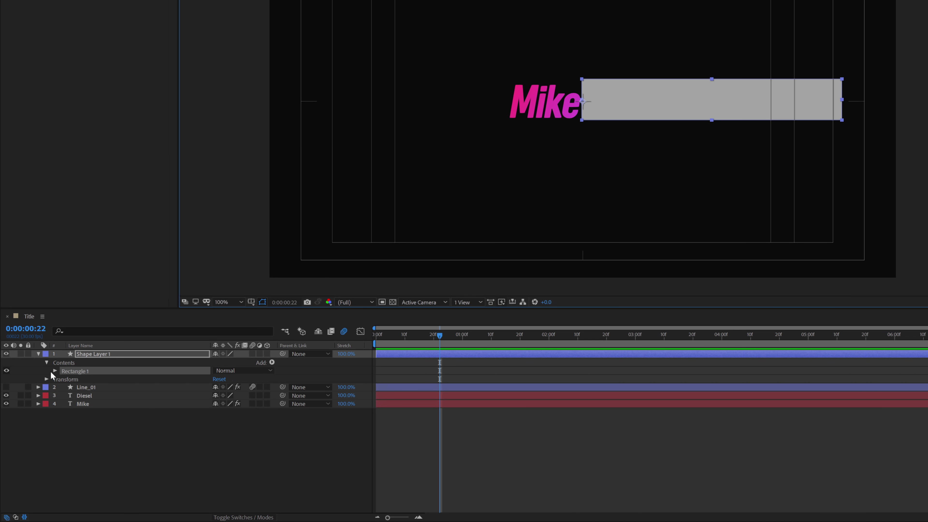
Unlink the rectangle's size and widen it to 1206.5 by 126.
{"action": "left_click", "coordinate": [53, 371]}
{"action": "left_click", "coordinate": [62, 380]}
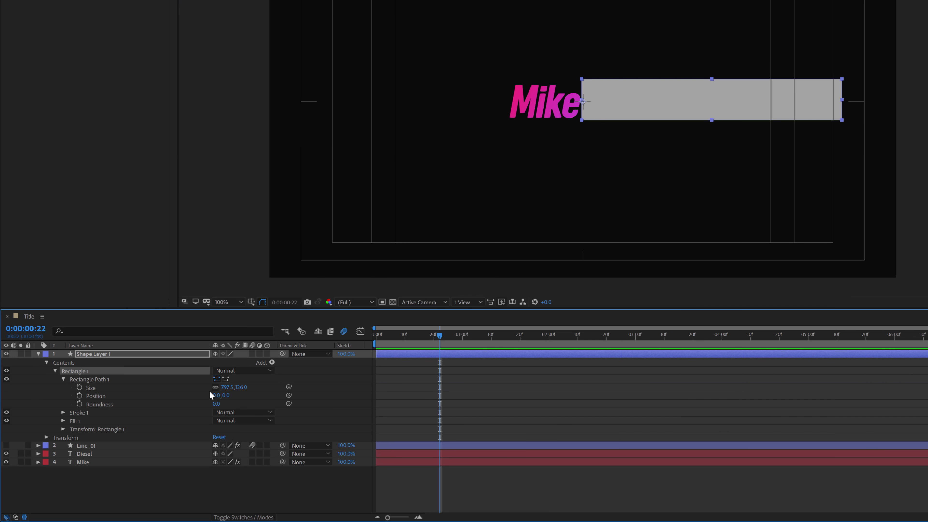
{"action": "left_click", "coordinate": [216, 387]}
{"action": "left_click_drag", "start_coordinate": [229, 387], "coordinate": [305, 387]}
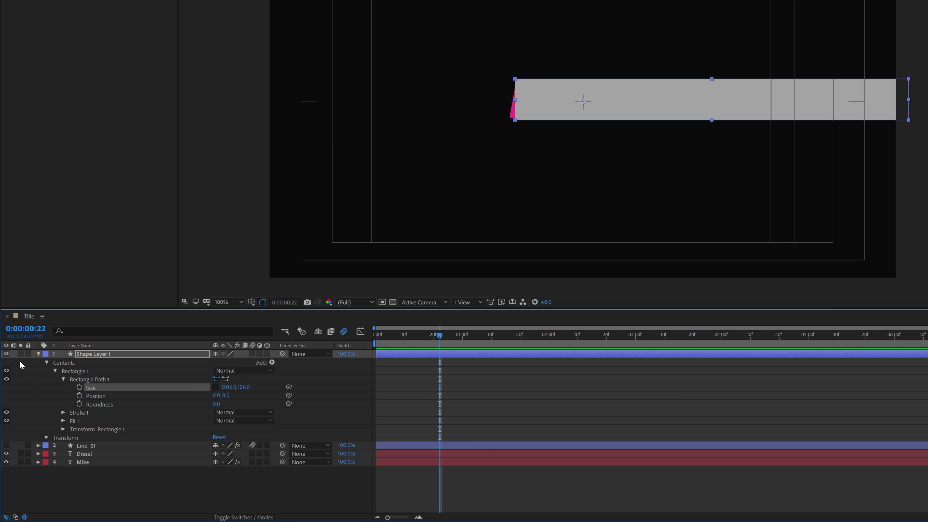
Skew Rectangle 1 by 10 and shift the bar left beside Mike.
{"action": "left_click", "coordinate": [62, 429]}
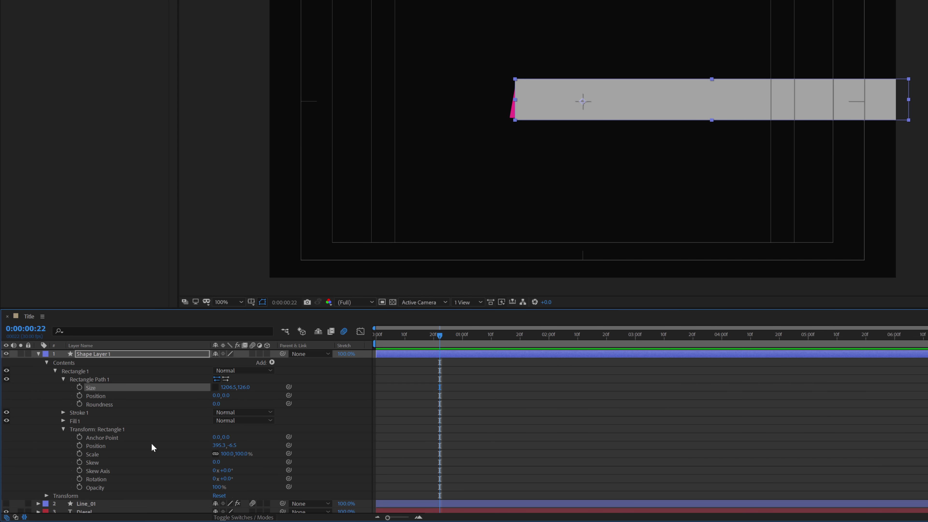
{"action": "left_click", "coordinate": [216, 462]}
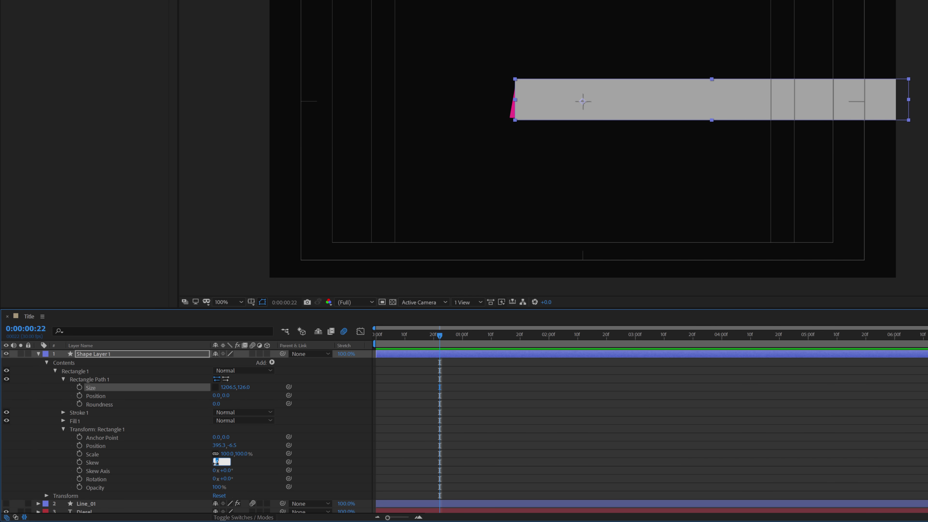
{"action": "key", "text": "Return"}
{"action": "left_click", "coordinate": [324, 453]}
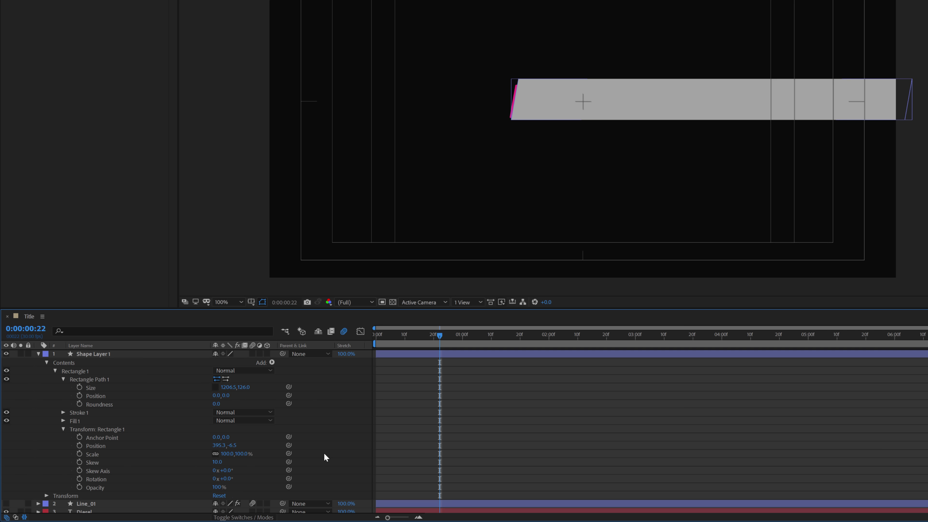
{"action": "left_click", "coordinate": [579, 98]}
{"action": "left_click_drag", "start_coordinate": [647, 103], "coordinate": [645, 102]}
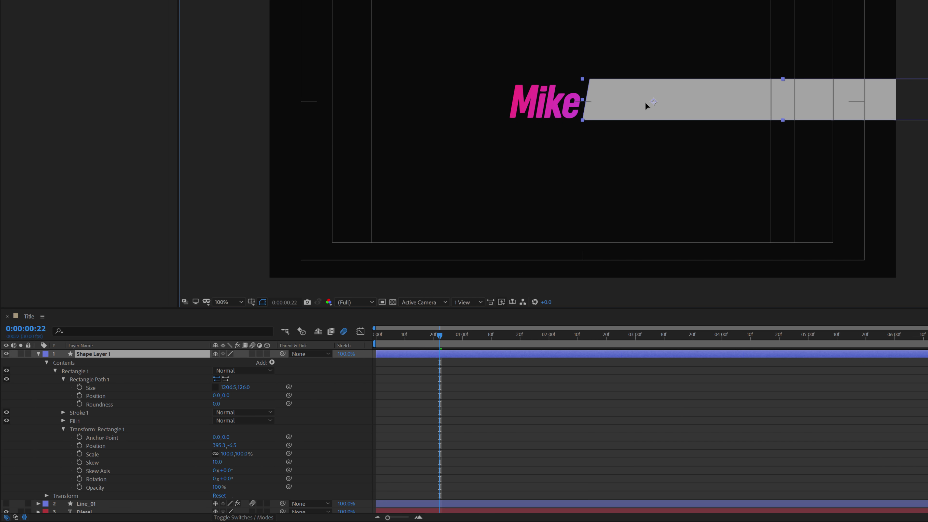
Reorder the shape layer and nudge the grey rectangle down to cover Diesel.
{"action": "left_click", "coordinate": [100, 364]}
{"action": "key", "text": "ctrl+grave"}
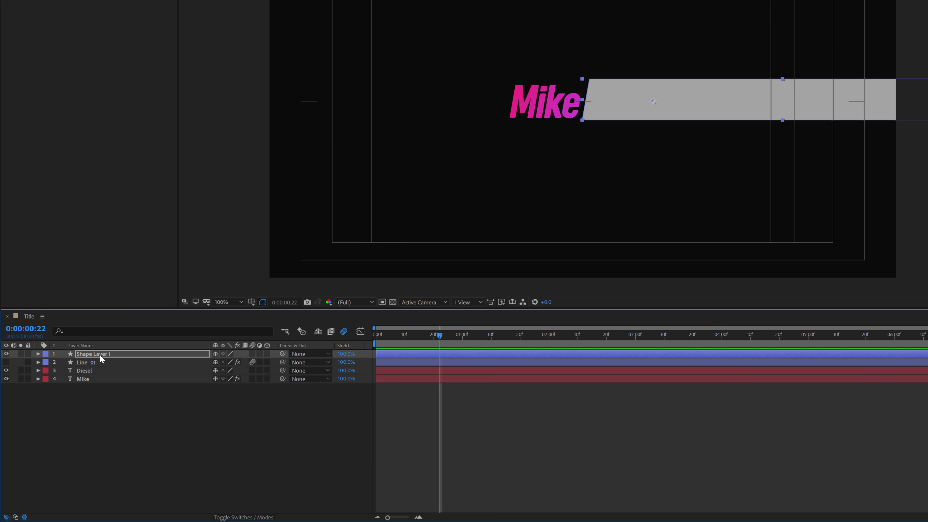
{"action": "left_click_drag", "start_coordinate": [103, 354], "coordinate": [99, 384]}
{"action": "scroll", "coordinate": [588, 121], "scroll_direction": "up", "scroll_amount": 2}
{"action": "scroll", "coordinate": [588, 120], "scroll_direction": "up", "scroll_amount": 2}
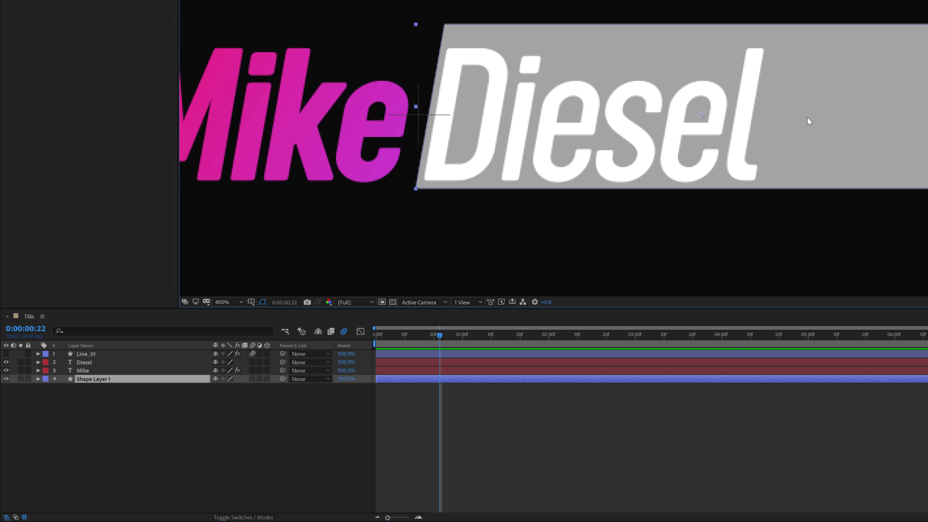
{"action": "key", "text": "Down"}
{"action": "key", "text": "Down"}
{"action": "key", "text": "Down"}
{"action": "key", "text": "Down"}
{"action": "left_click_drag", "start_coordinate": [701, 118], "coordinate": [700, 123]}
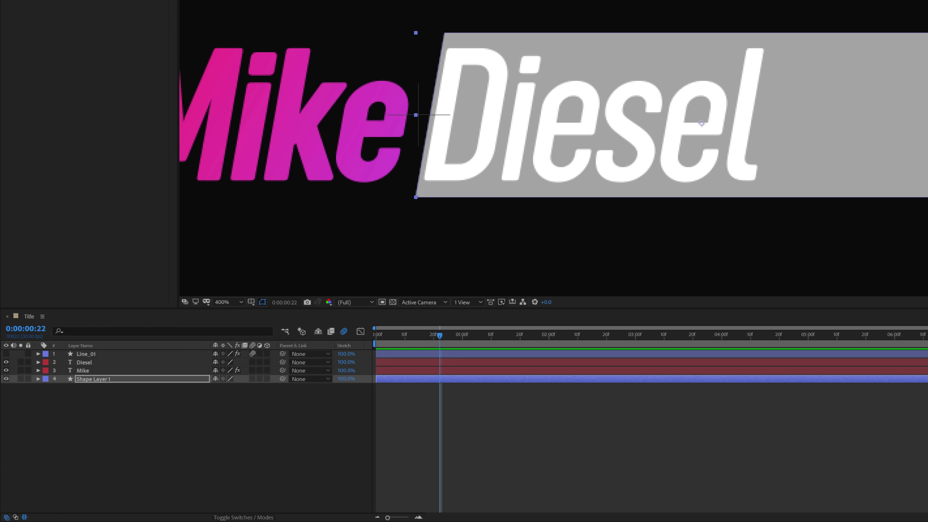
{"action": "left_click", "coordinate": [803, 136]}
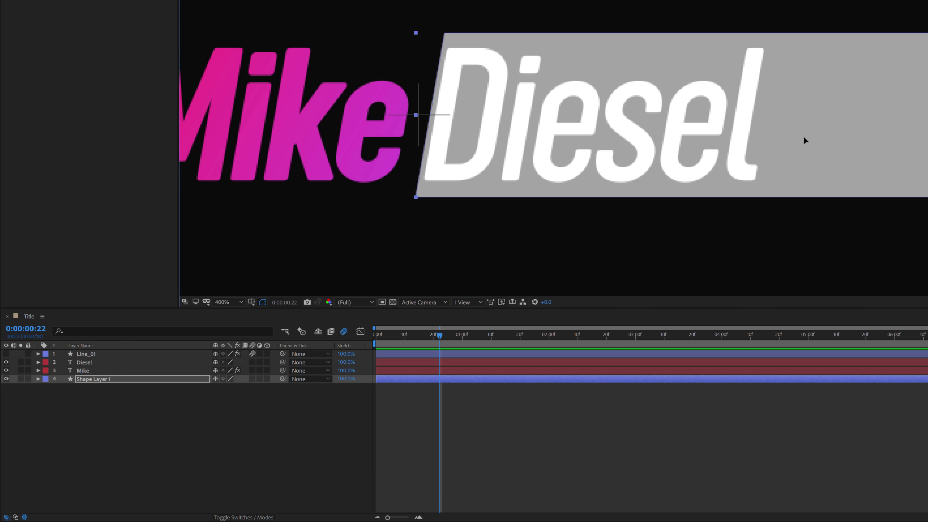
{"action": "key", "text": "Left"}
{"action": "key", "text": "Left"}
{"action": "key", "text": "Left"}
{"action": "key", "text": "Left"}
{"action": "key", "text": "Left"}
{"action": "key", "text": "Left"}
{"action": "key", "text": "Left"}
{"action": "key", "text": "Left"}
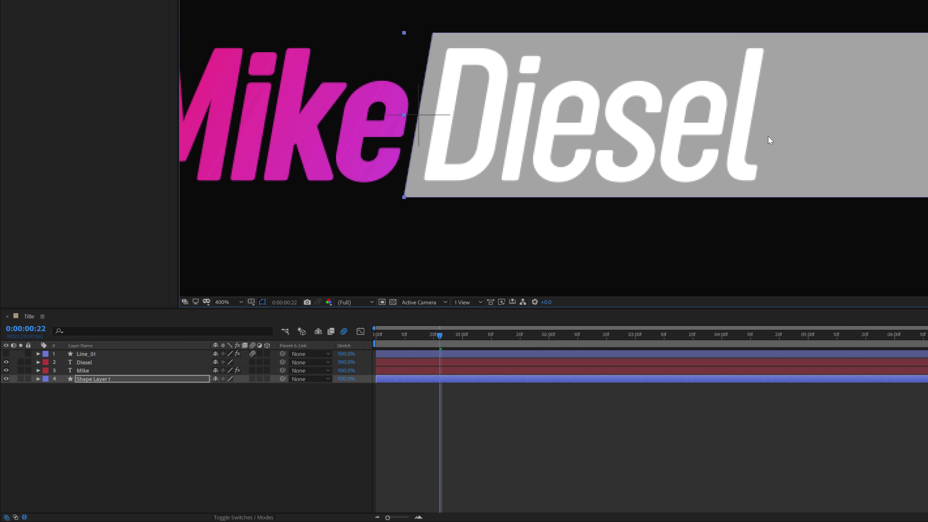
Rename the shape layer M and place it directly above Diesel.
{"action": "left_click", "coordinate": [91, 378]}
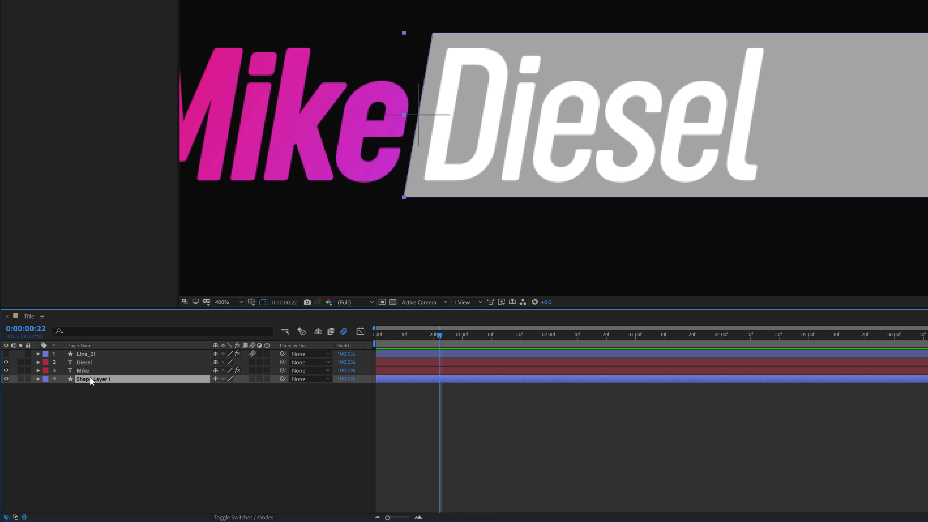
{"action": "key", "text": "Return"}
{"action": "type", "text": "M"}
{"action": "key", "text": "Return"}
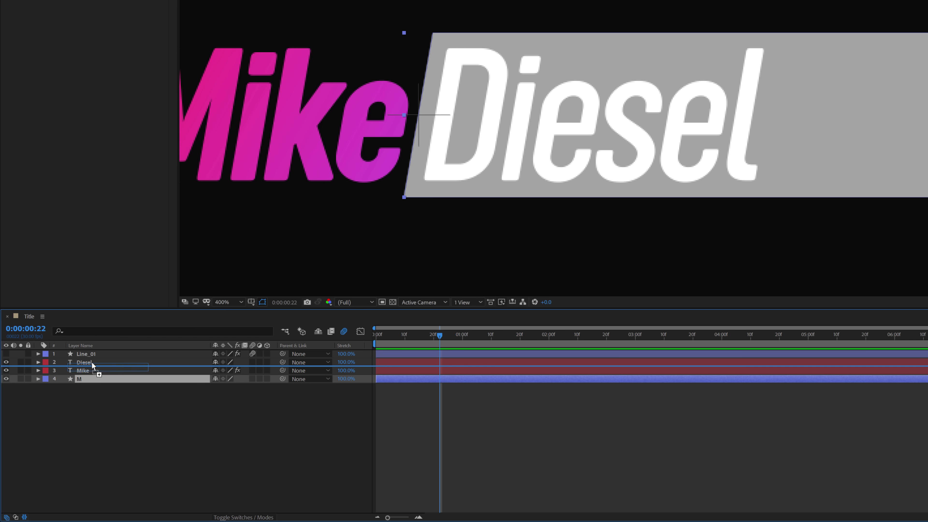
{"action": "left_click_drag", "start_coordinate": [91, 361], "coordinate": [92, 359]}
Set Diesel's track matte to Alpha Matte "M".
{"action": "left_click", "coordinate": [93, 370]}
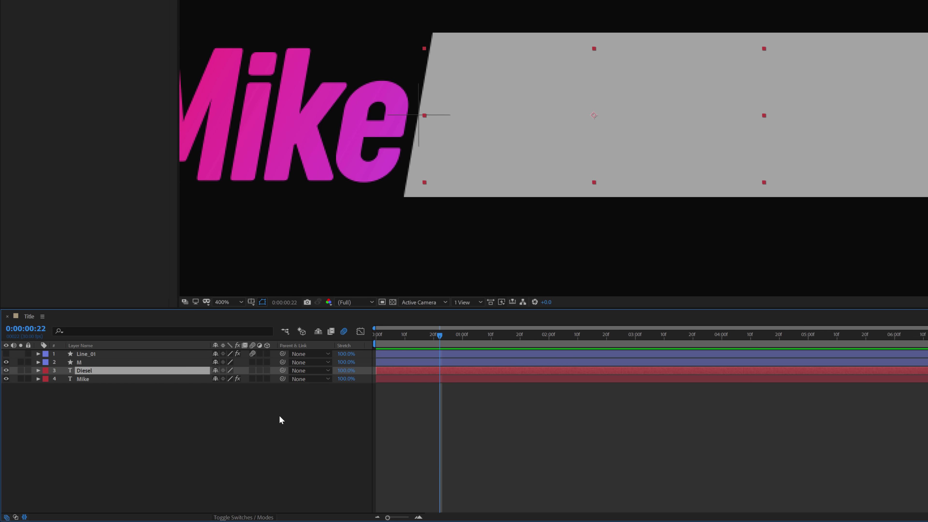
{"action": "key", "text": "F4"}
{"action": "left_click", "coordinate": [274, 371]}
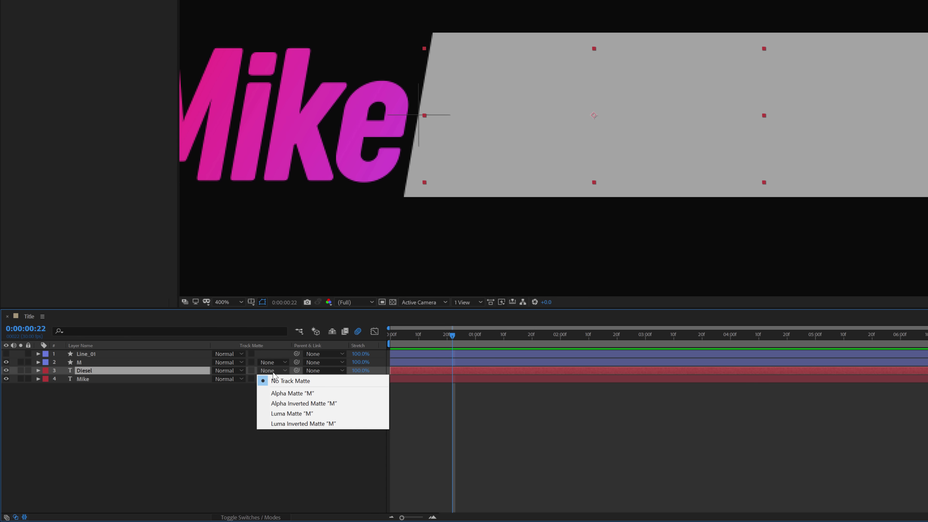
{"action": "left_click", "coordinate": [281, 394]}
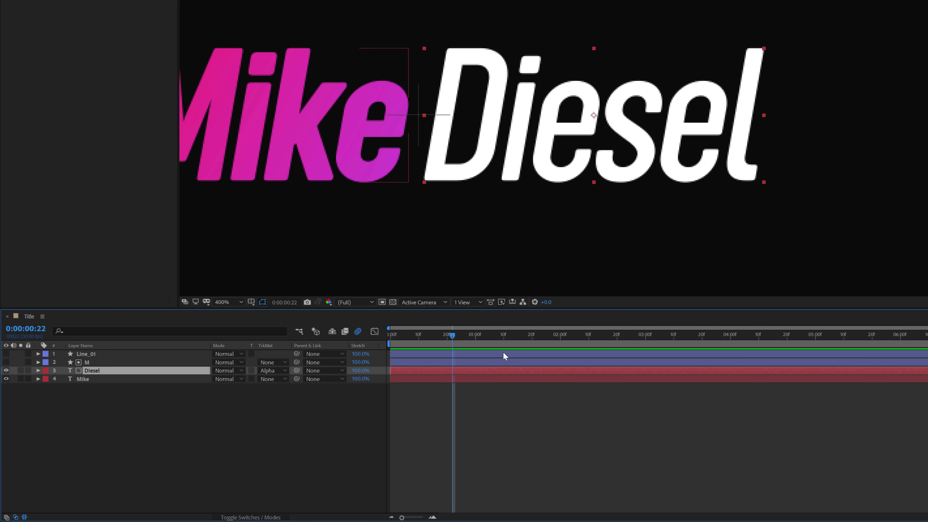
Keyframe Diesel's Position at 1:00, then at 0:00 move it left behind Mike.
{"action": "left_click_drag", "start_coordinate": [462, 340], "coordinate": [476, 341]}
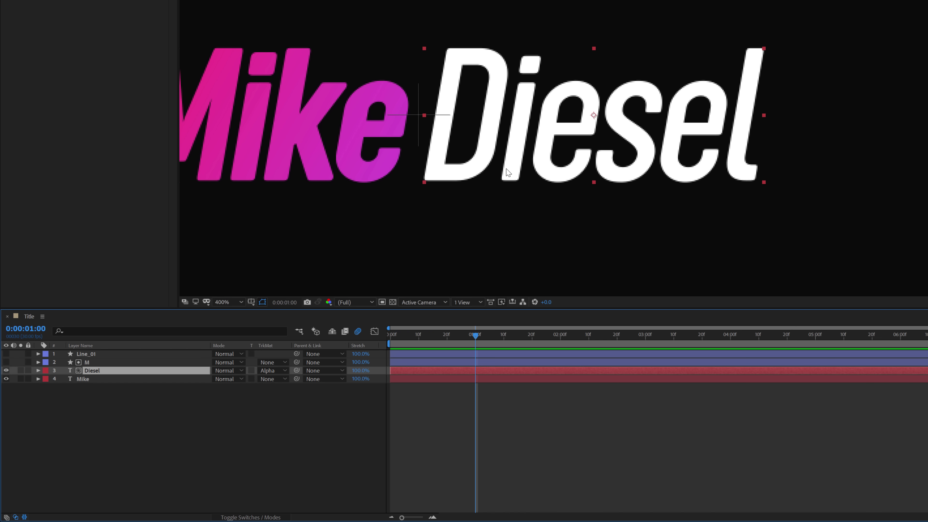
{"action": "key", "text": "p"}
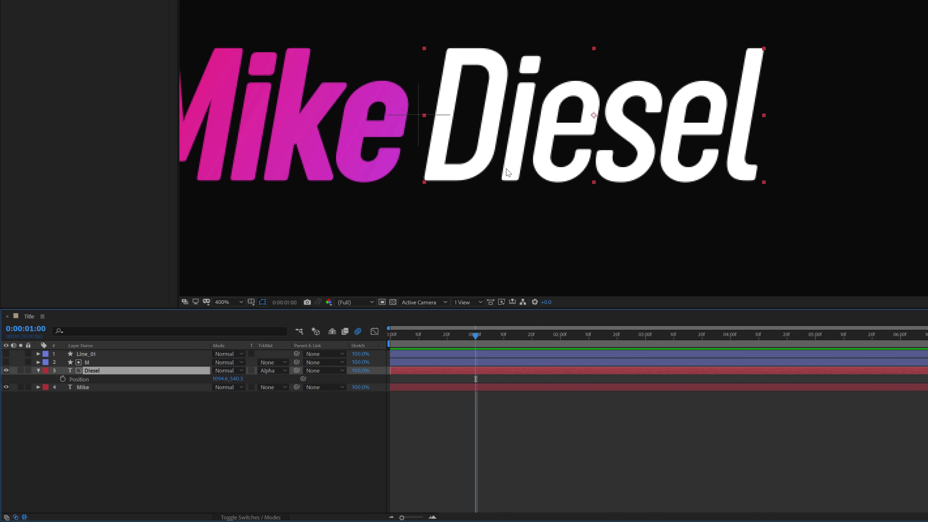
{"action": "left_click", "coordinate": [62, 380]}
{"action": "left_click_drag", "start_coordinate": [474, 340], "coordinate": [343, 346]}
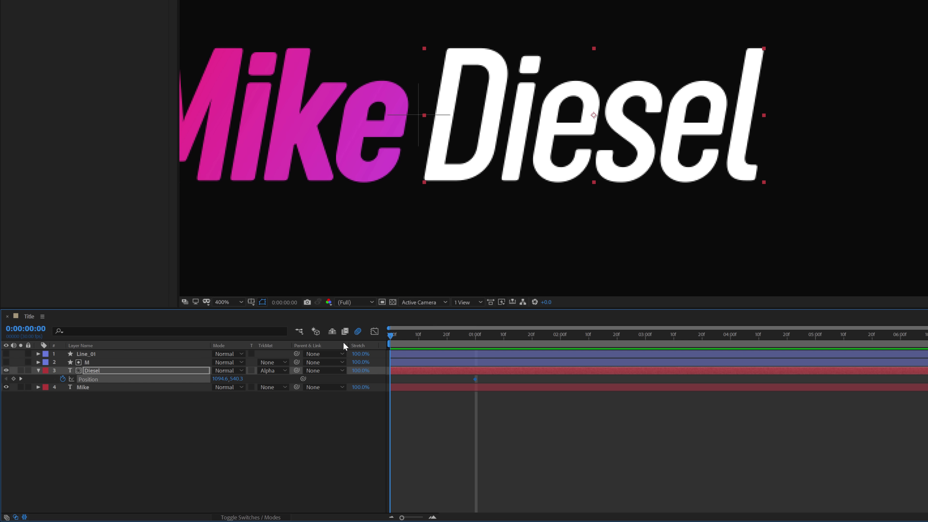
{"action": "left_click_drag", "start_coordinate": [695, 135], "coordinate": [265, 127]}
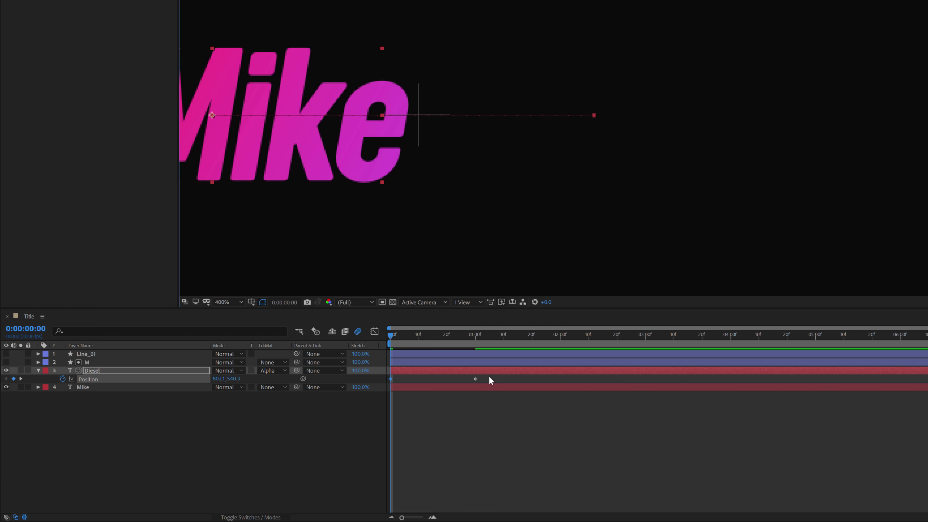
{"action": "left_click", "coordinate": [475, 379]}
{"action": "mouse_move", "coordinate": [463, 338]}
{"action": "left_mouse_down"}
{"action": "mouse_move", "coordinate": [474, 335]}
{"action": "mouse_move", "coordinate": [386, 334]}
{"action": "mouse_move", "coordinate": [475, 339]}
{"action": "left_mouse_up"}
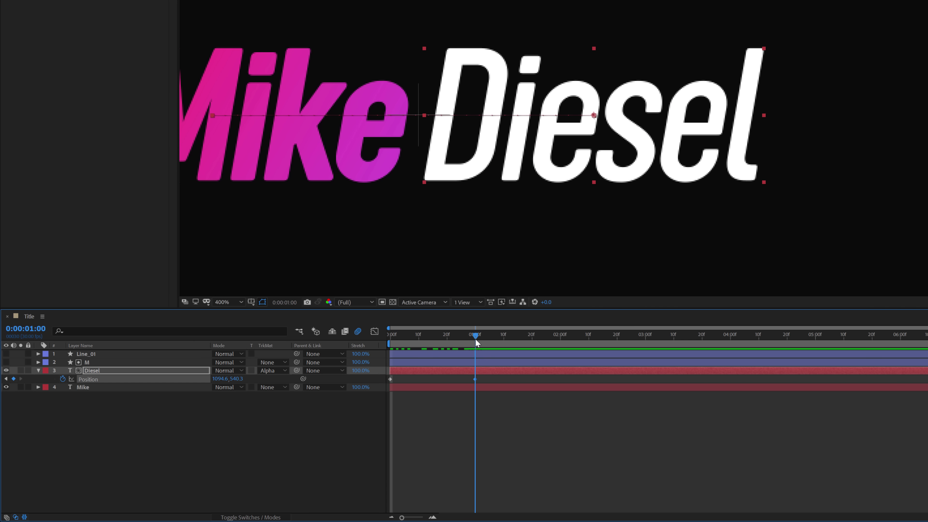
Duplicate M as M 2, make it visible, and move it left over Mike.
{"action": "left_click", "coordinate": [90, 361]}
{"action": "scroll", "coordinate": [647, 100], "scroll_direction": "down", "scroll_amount": 2}
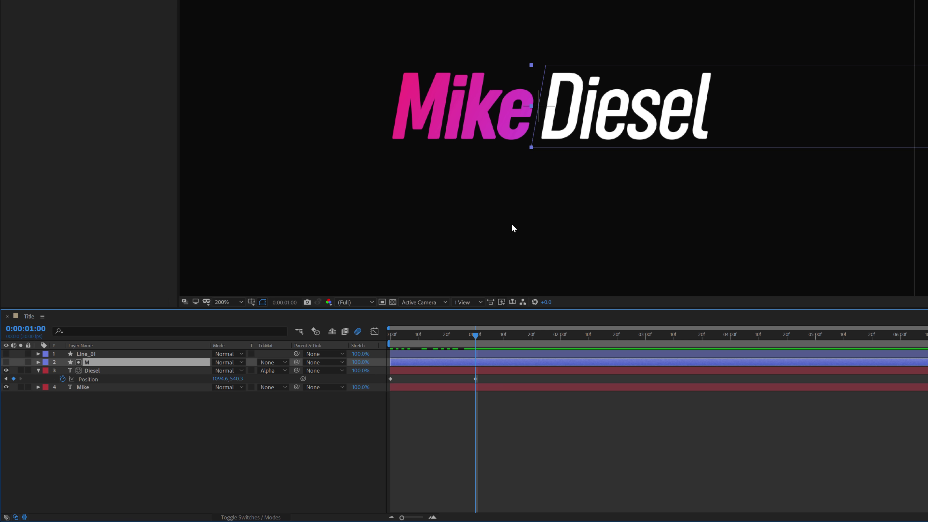
{"action": "key", "text": "ctrl+d"}
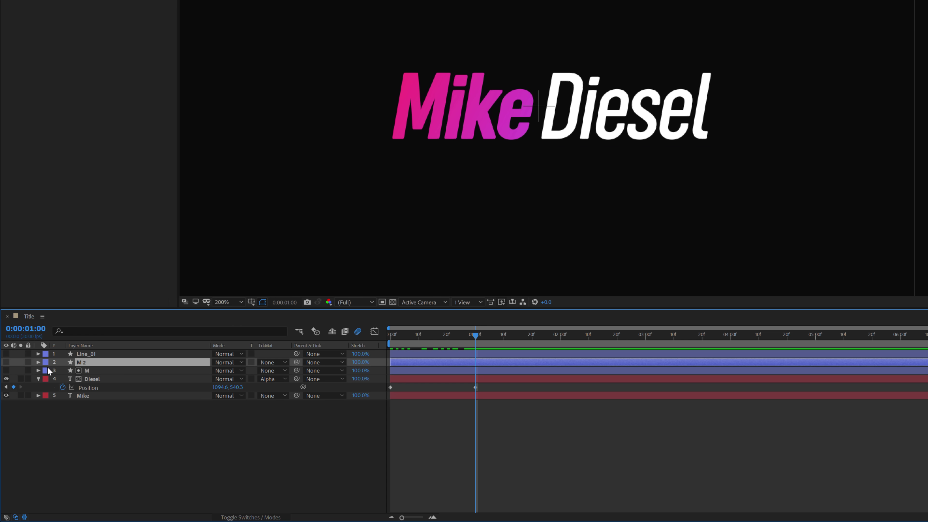
{"action": "left_click", "coordinate": [7, 362]}
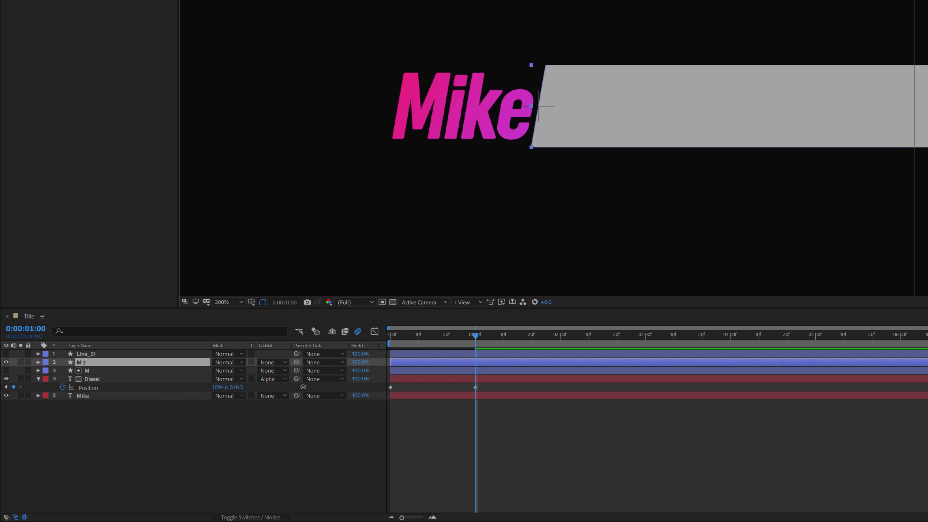
{"action": "left_click_drag", "start_coordinate": [894, 110], "coordinate": [233, 144]}
{"action": "key", "text": "shift+Left"}
{"action": "key", "text": "shift+Left"}
{"action": "key", "text": "shift+Left"}
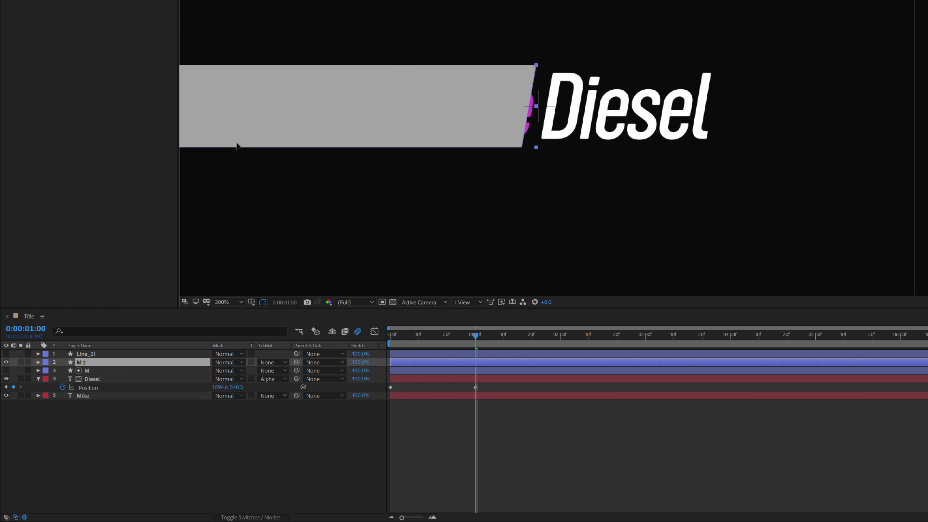
{"action": "key", "text": "shift+Right"}
{"action": "key", "text": "shift+Right"}
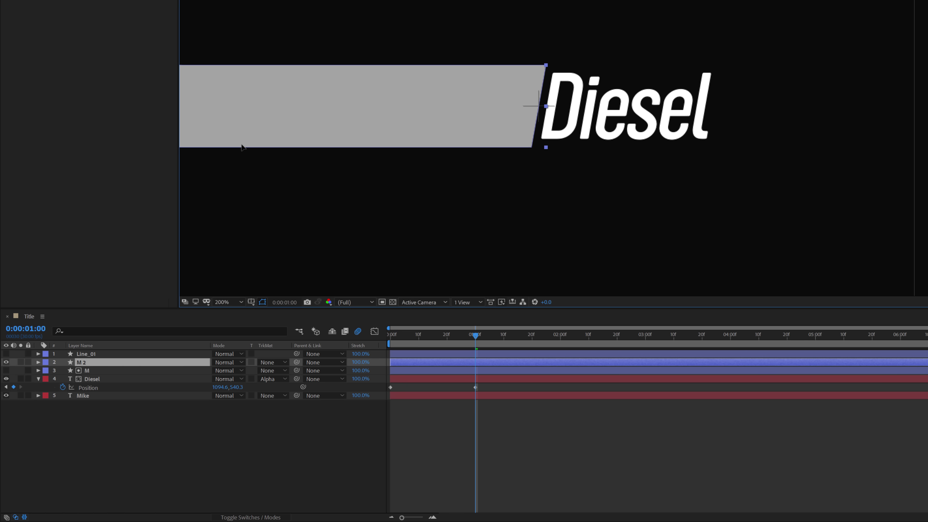
Nudge M 2 slightly left and move it below Diesel in the layer stack.
{"action": "scroll", "coordinate": [447, 134], "scroll_direction": "up", "scroll_amount": 2}
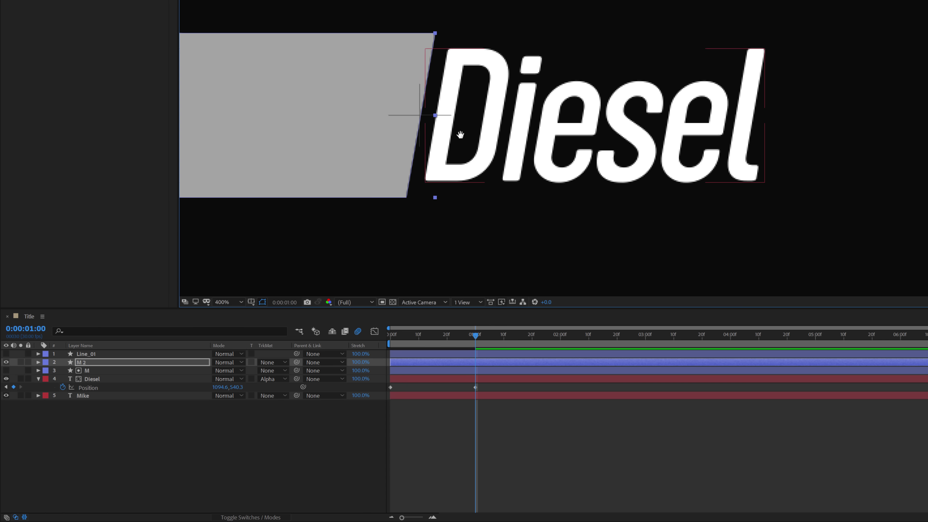
{"action": "left_click_drag", "start_coordinate": [460, 134], "coordinate": [592, 173]}
{"action": "key", "text": "Left"}
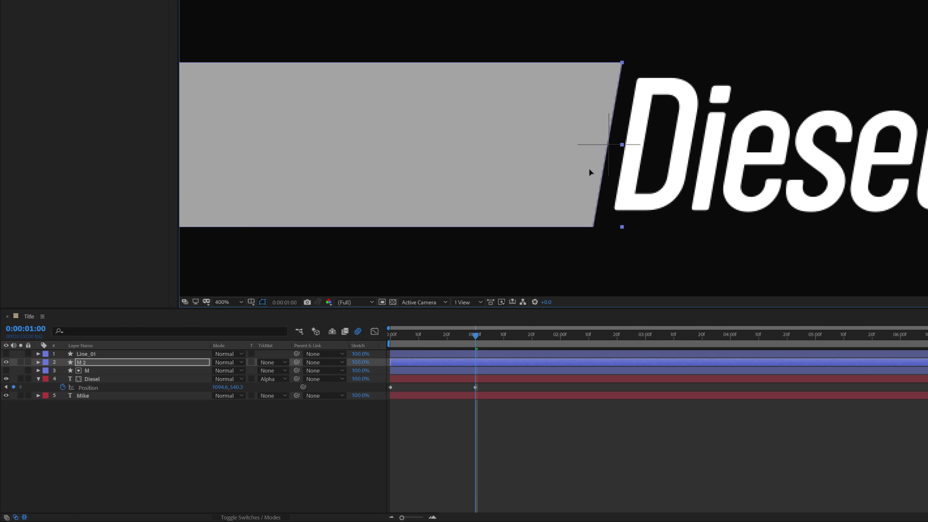
{"action": "scroll", "coordinate": [657, 97], "scroll_direction": "up", "scroll_amount": 1}
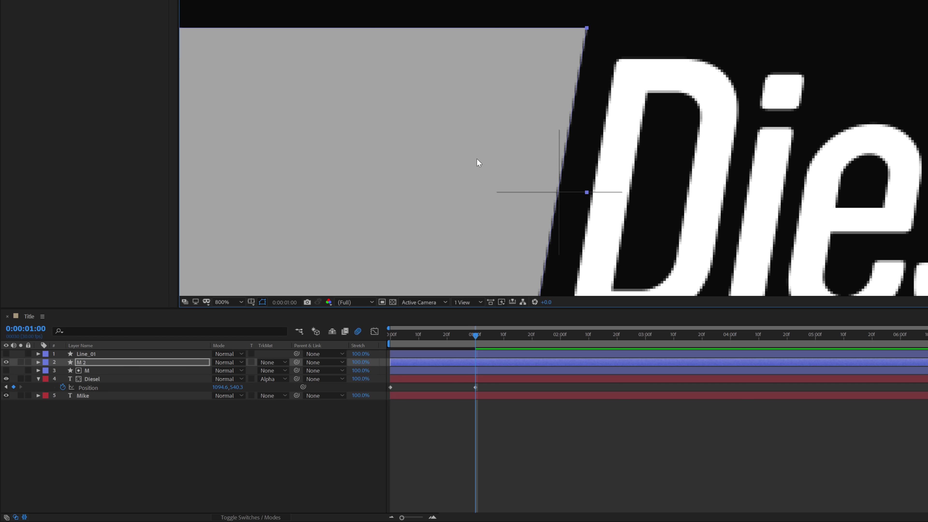
{"action": "scroll", "coordinate": [560, 191], "scroll_direction": "down", "scroll_amount": 2}
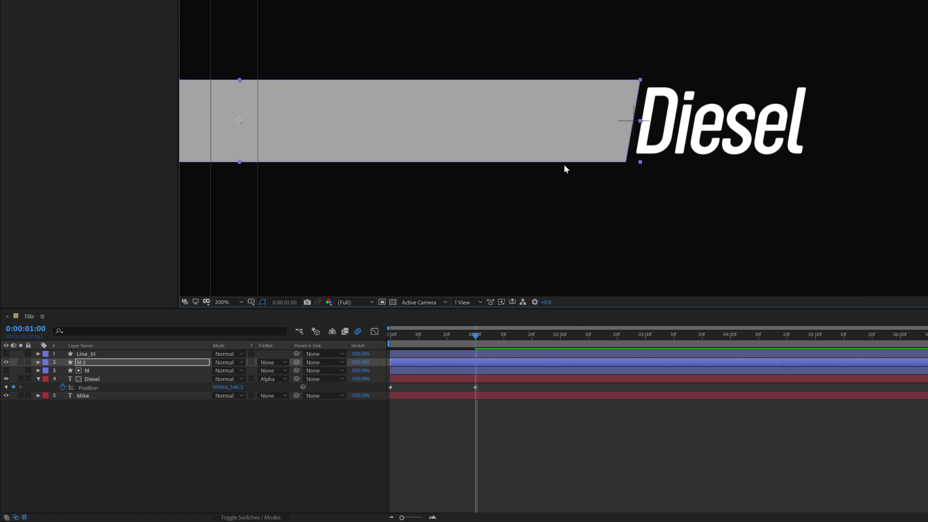
{"action": "left_click", "coordinate": [169, 408]}
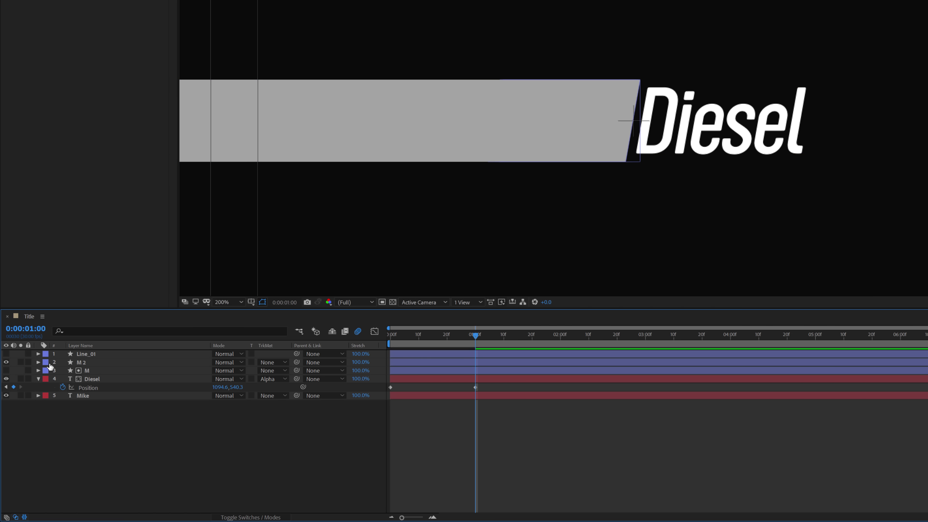
{"action": "left_click_drag", "start_coordinate": [96, 363], "coordinate": [97, 390]}
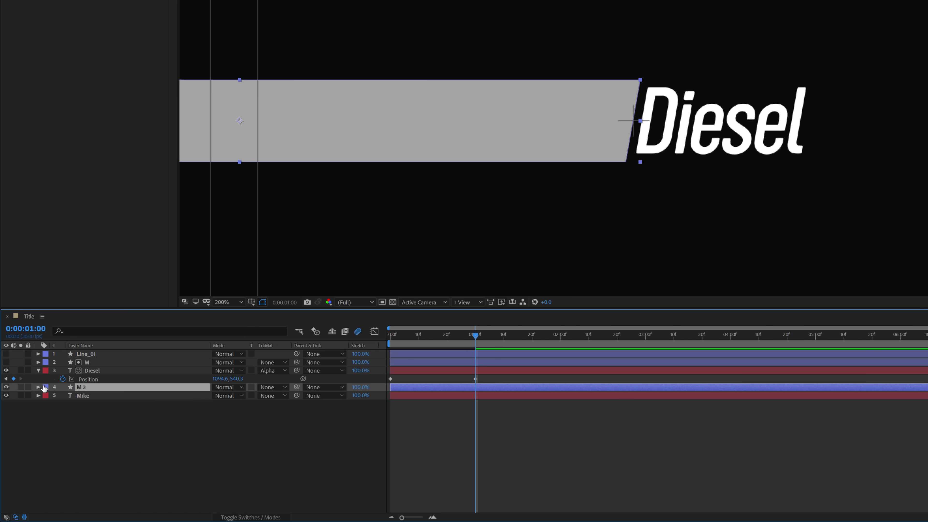
{"action": "left_click", "coordinate": [39, 370]}
Set Mike's track matte to Alpha Matte "M 2".
{"action": "left_click", "coordinate": [93, 386]}
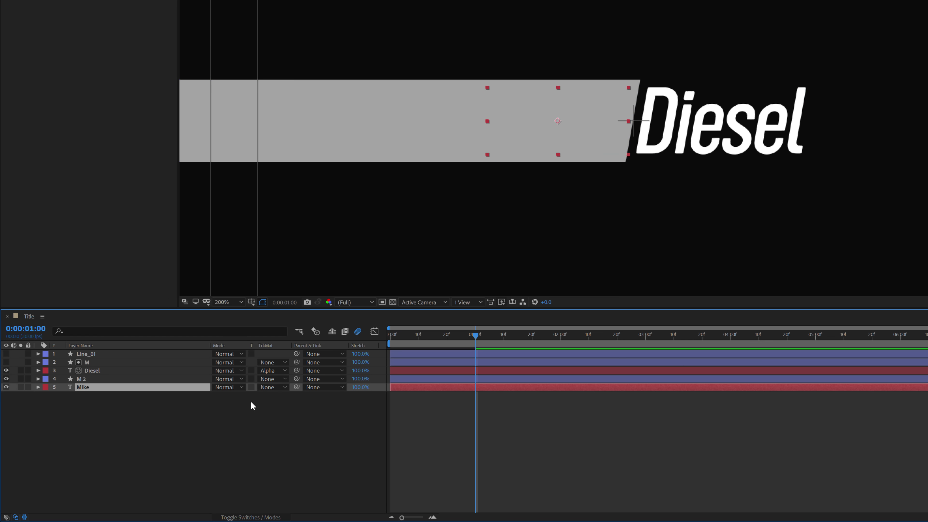
{"action": "left_click", "coordinate": [284, 387]}
{"action": "left_click", "coordinate": [292, 409]}
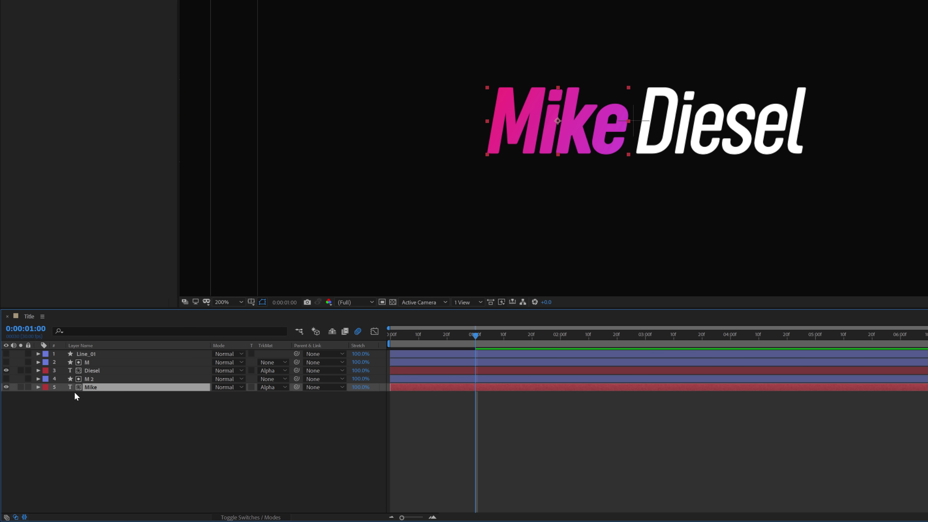
Keyframe Mike's Position at 1:00, push it right at 0:00, and select both 1:00 keyframes.
{"action": "key", "text": "p"}
{"action": "left_click", "coordinate": [63, 395]}
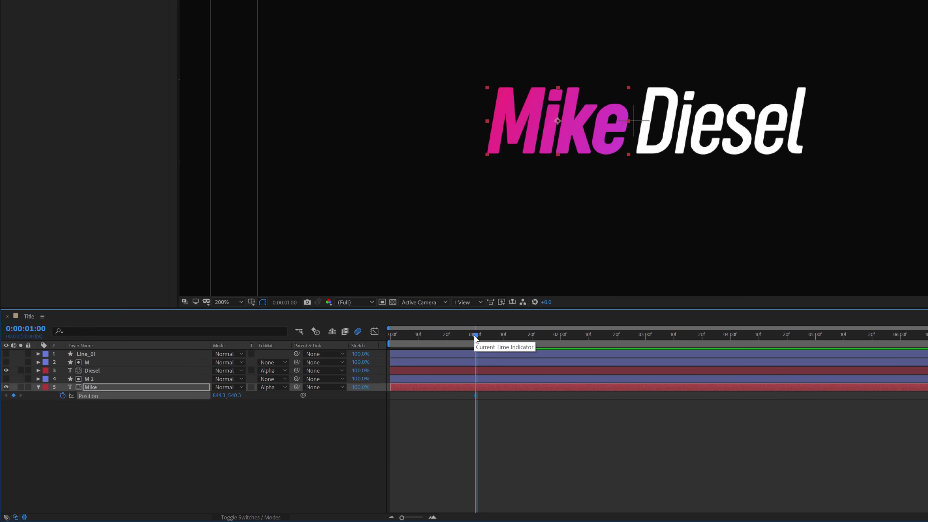
{"action": "left_click", "coordinate": [392, 335]}
{"action": "left_click_drag", "start_coordinate": [599, 146], "coordinate": [747, 146]}
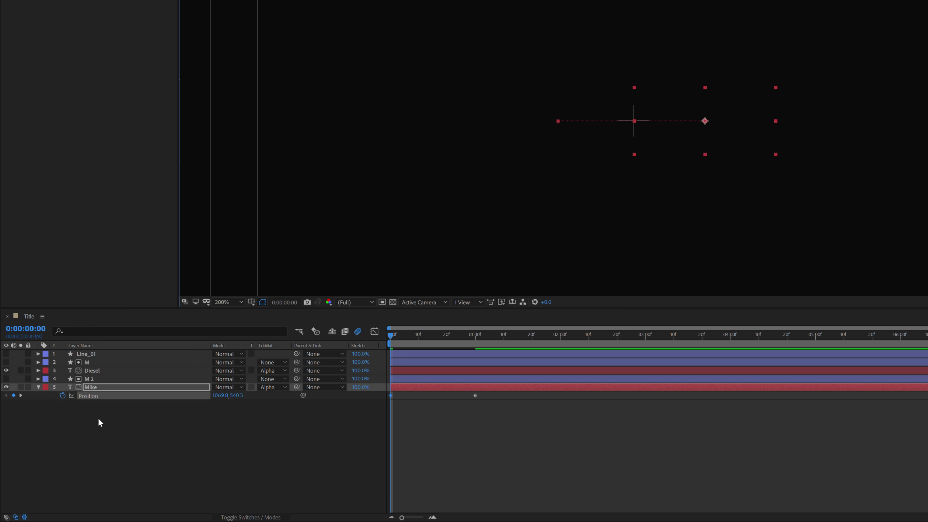
{"action": "left_click", "coordinate": [95, 371], "text": "ctrl"}
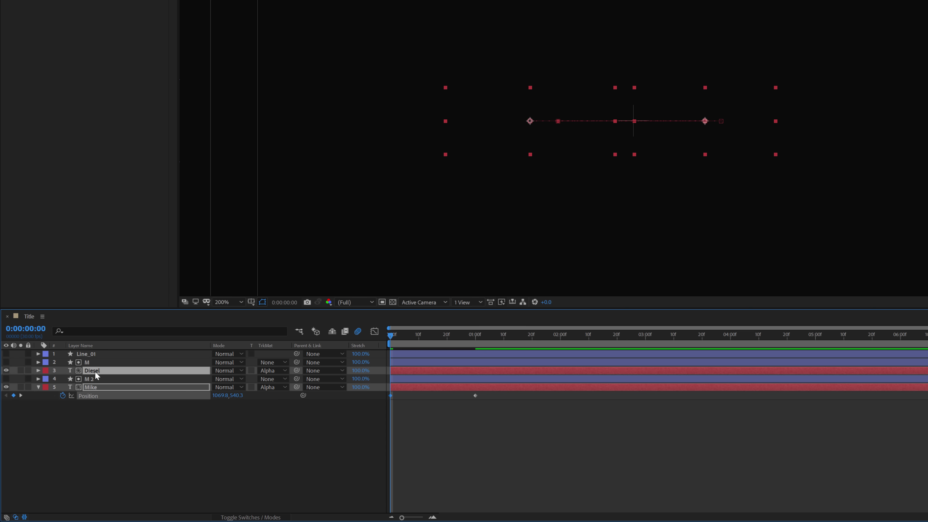
{"action": "key", "text": "p"}
{"action": "key", "text": "p"}
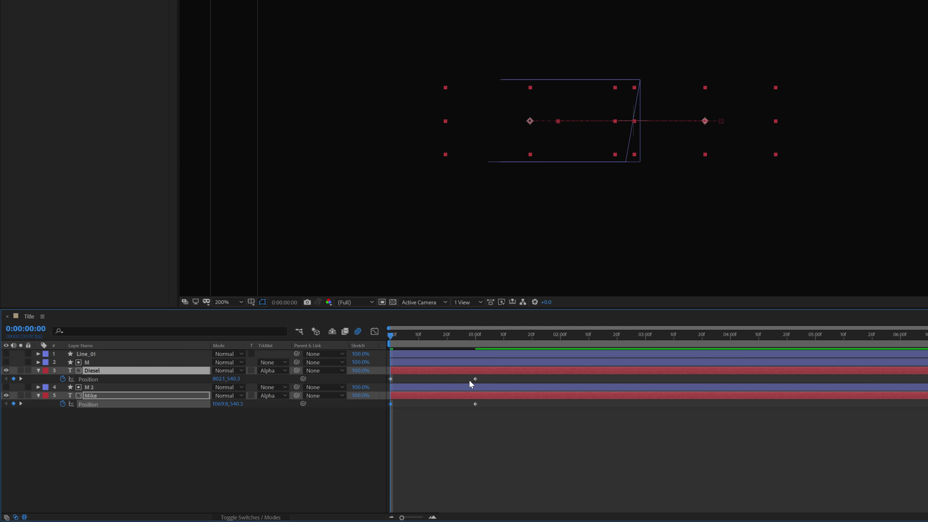
{"action": "left_click_drag", "start_coordinate": [494, 377], "coordinate": [384, 420]}
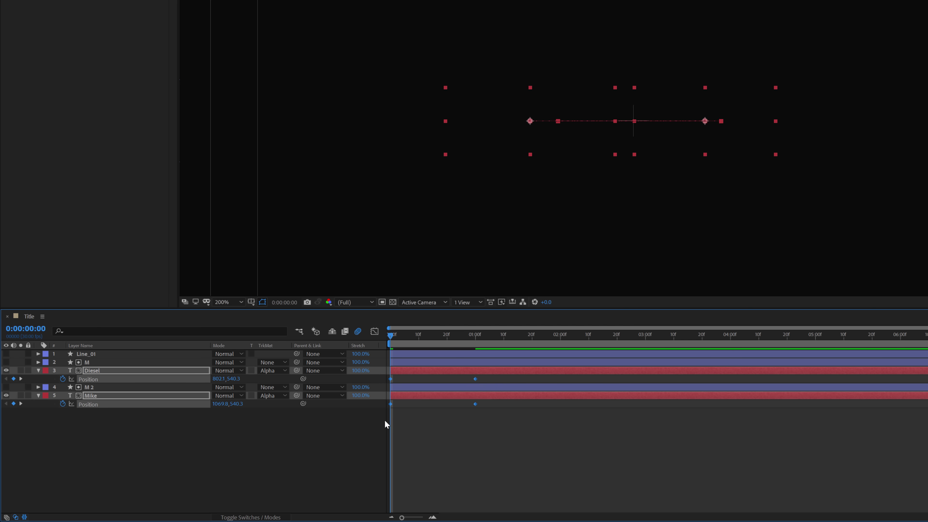
Easy Ease Mike's and Diesel's Position keyframes, lengthen their speed-graph influence, and preview.
{"action": "right_click", "coordinate": [474, 379]}
{"action": "mouse_move", "coordinate": [530, 490]}
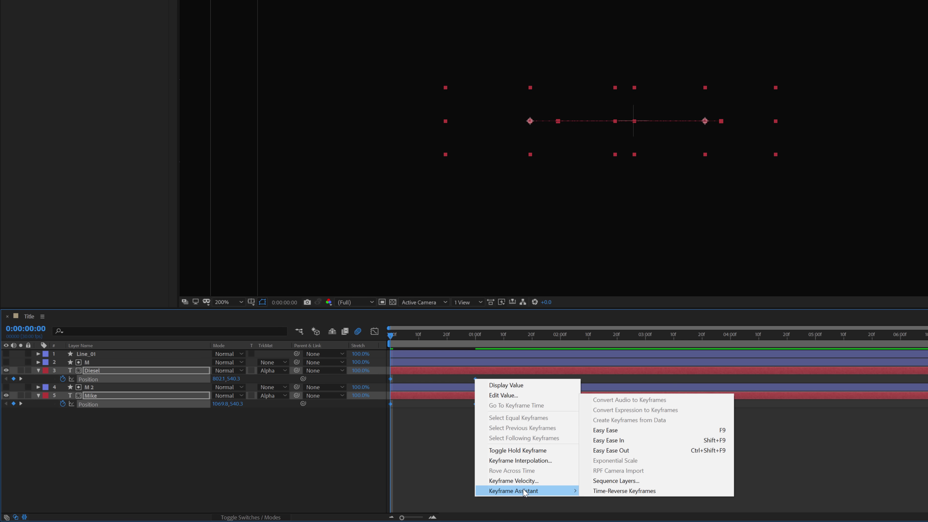
{"action": "left_click", "coordinate": [616, 434]}
{"action": "left_click", "coordinate": [374, 332]}
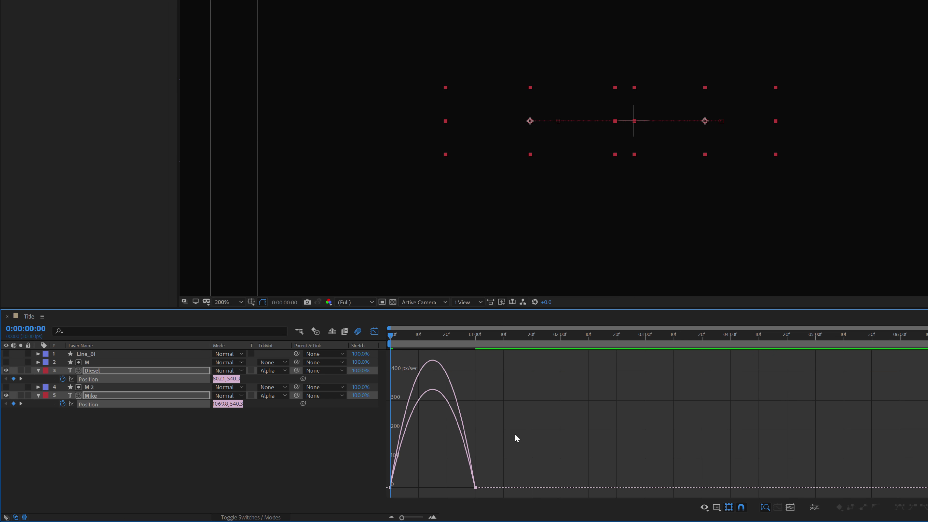
{"action": "left_click_drag", "start_coordinate": [483, 473], "coordinate": [428, 486]}
{"action": "key", "text": "space"}
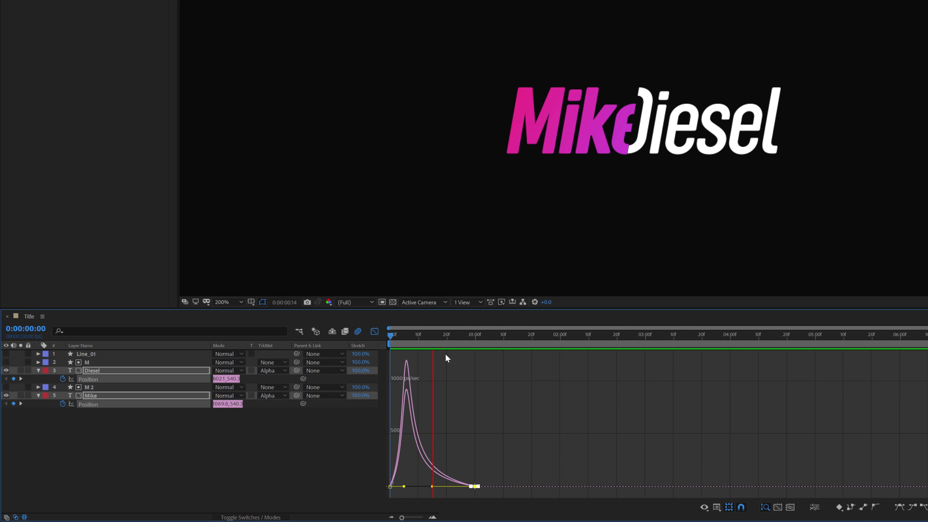
{"action": "key", "text": "space"}
{"action": "left_click", "coordinate": [374, 331]}
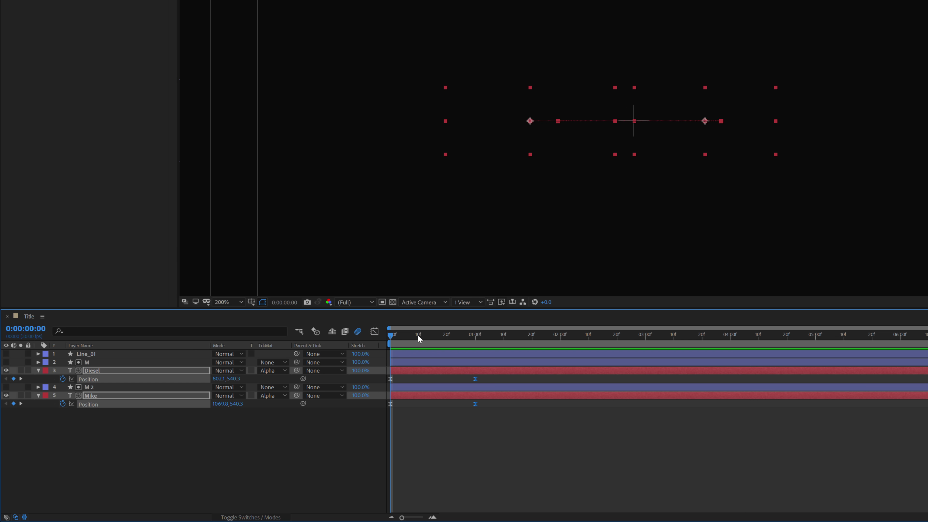
Move Mike's and Diesel's end Position keyframes to 1:15 to slow the slides.
{"action": "key", "text": "space"}
{"action": "key", "text": "space"}
{"action": "key", "text": "space"}
{"action": "left_click", "coordinate": [474, 336]}
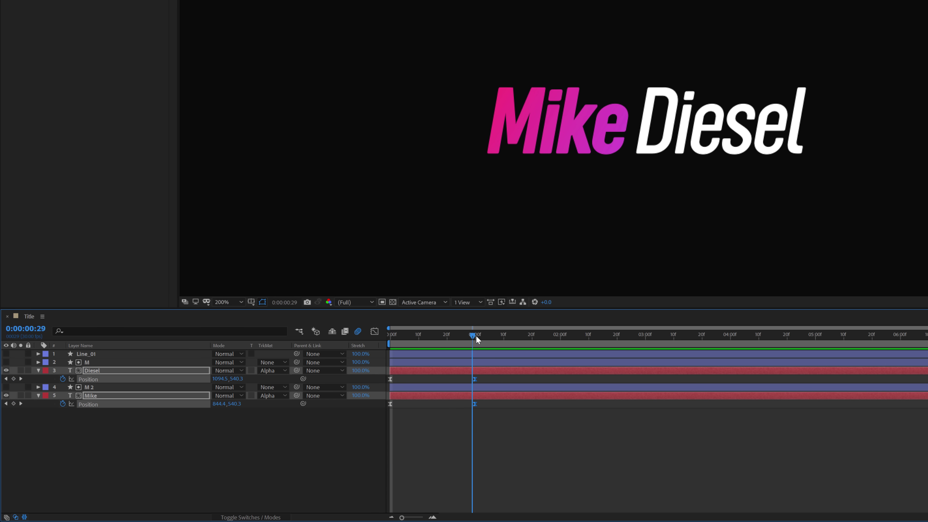
{"action": "left_click_drag", "start_coordinate": [476, 335], "coordinate": [516, 340]}
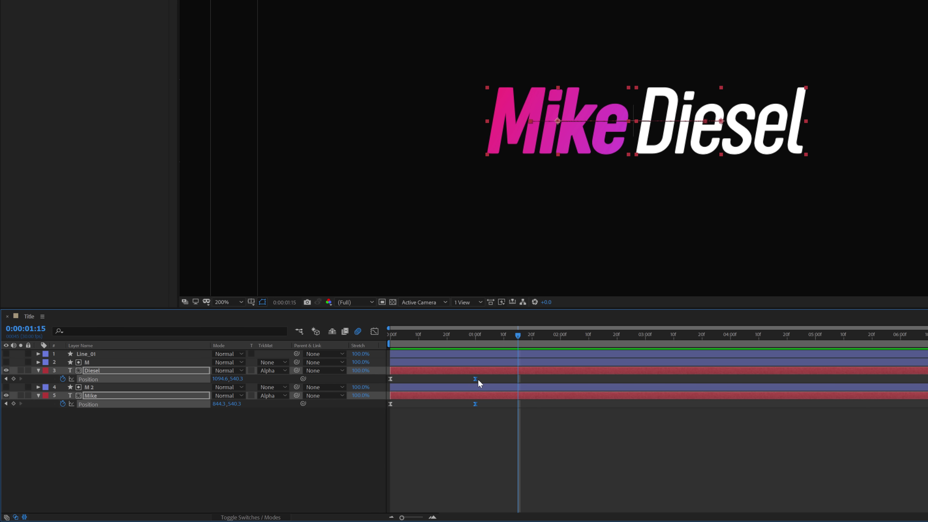
{"action": "left_click_drag", "start_coordinate": [478, 379], "coordinate": [520, 388]}
{"action": "left_click", "coordinate": [476, 413]}
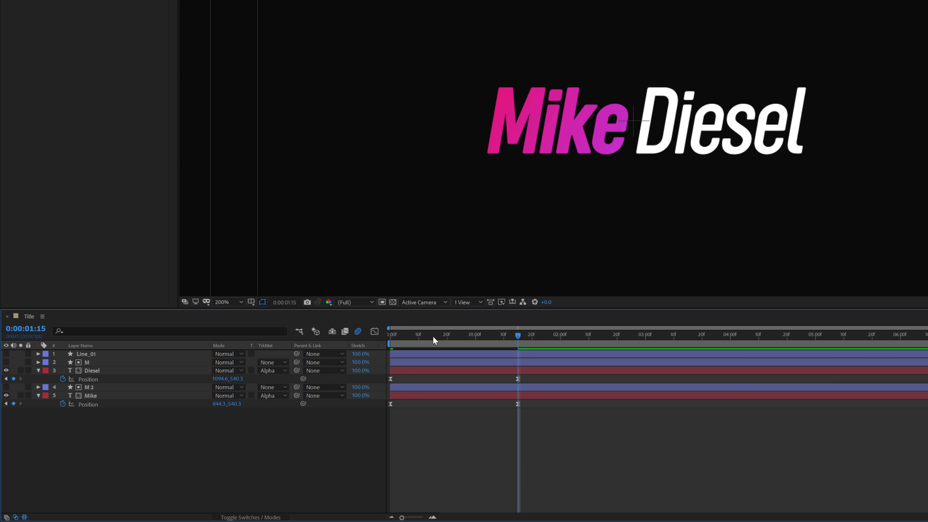
Preview the slower slide animation and fold away the Position property rows.
{"action": "left_click_drag", "start_coordinate": [432, 336], "coordinate": [372, 339]}
{"action": "key", "text": "space"}
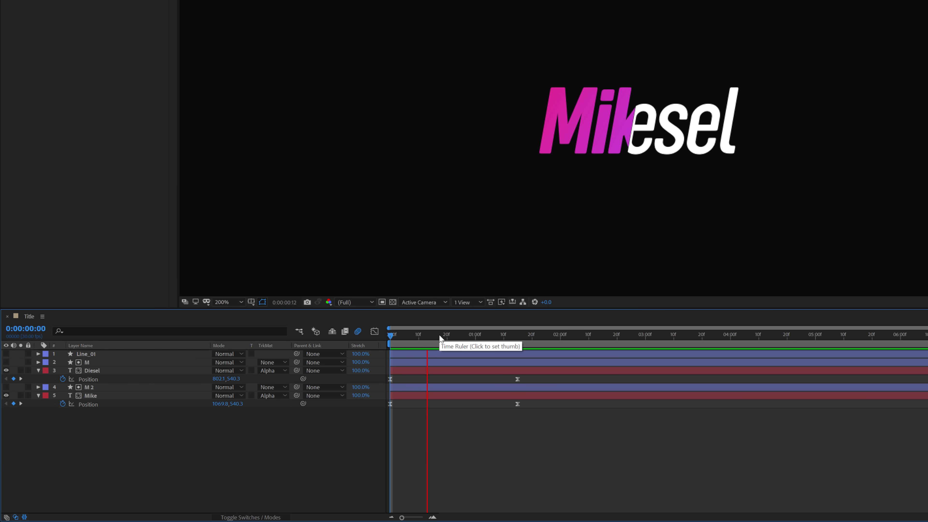
{"action": "left_click_drag", "start_coordinate": [440, 338], "coordinate": [506, 354]}
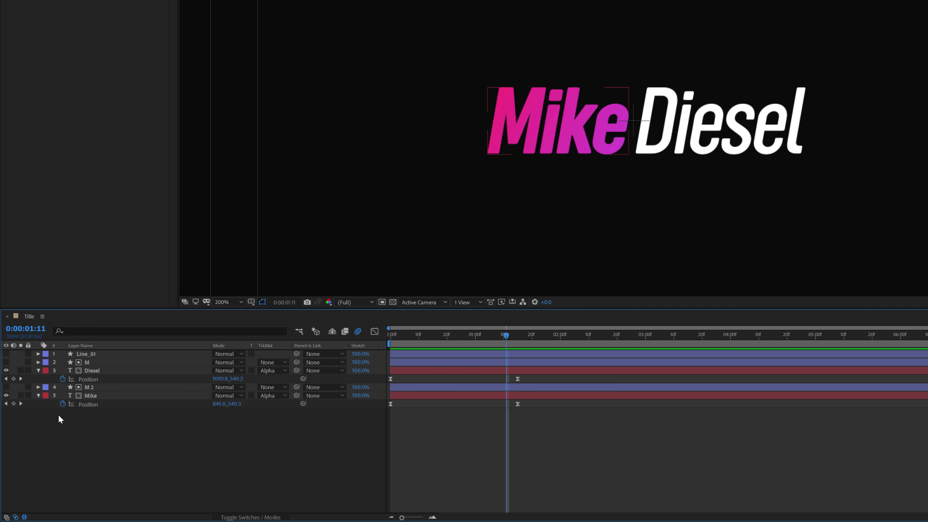
{"action": "left_click", "coordinate": [38, 395]}
Add an Opacity text animator to Diesel and set its Opacity to 0%.
{"action": "left_click", "coordinate": [38, 370]}
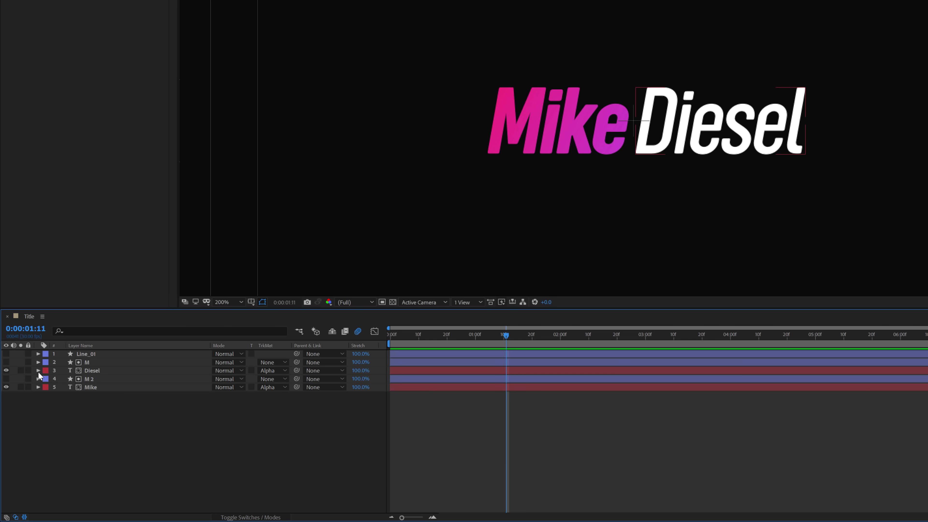
{"action": "left_click", "coordinate": [38, 370]}
{"action": "left_click", "coordinate": [47, 388]}
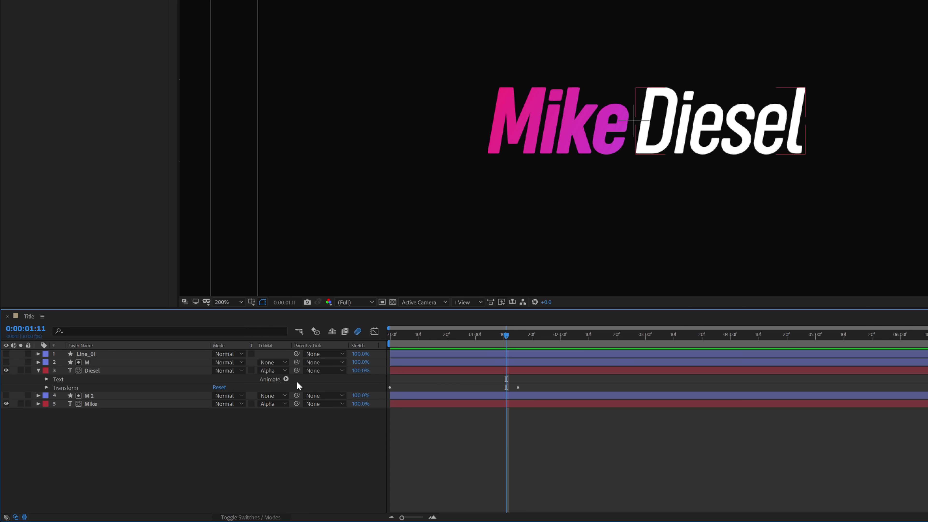
{"action": "left_click", "coordinate": [286, 379]}
{"action": "left_click", "coordinate": [307, 260]}
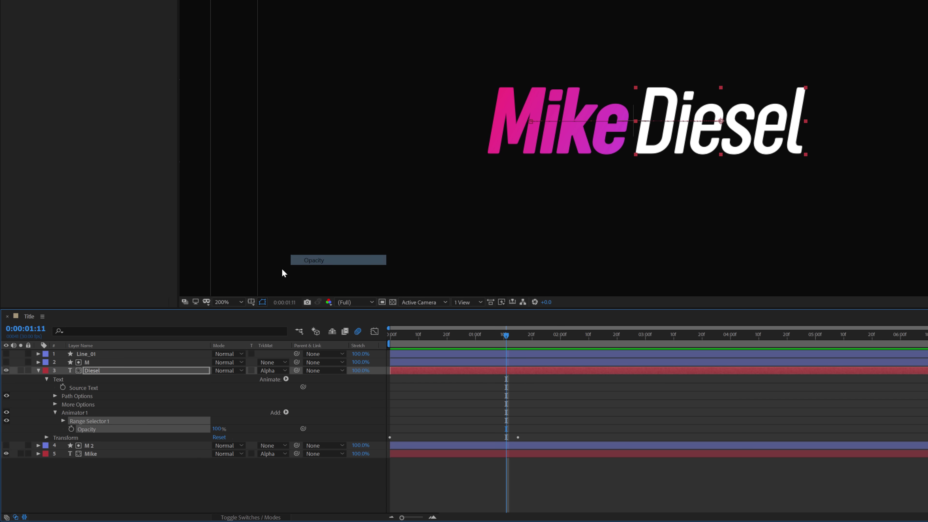
{"action": "left_click_drag", "start_coordinate": [195, 430], "coordinate": [136, 432]}
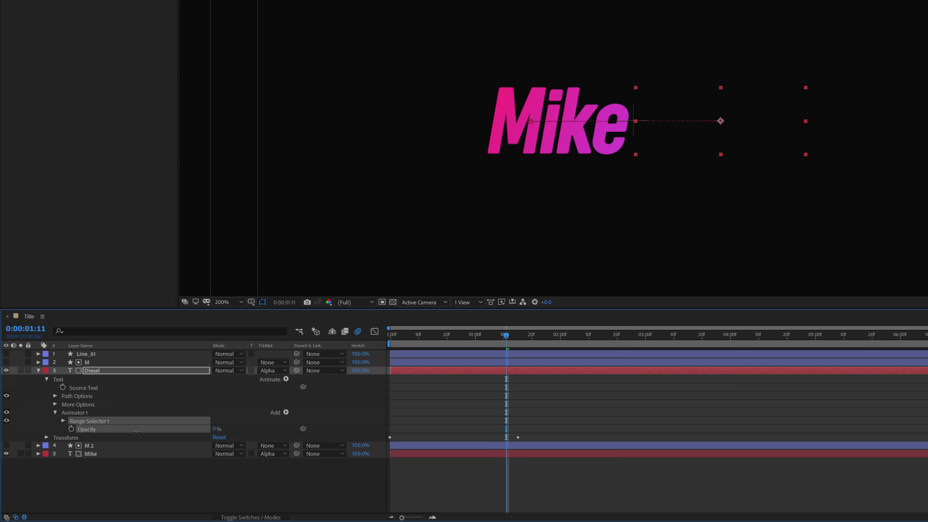
Set the Diesel range selector's Advanced Shape to Ramp Up.
{"action": "left_click_drag", "start_coordinate": [504, 337], "coordinate": [516, 337]}
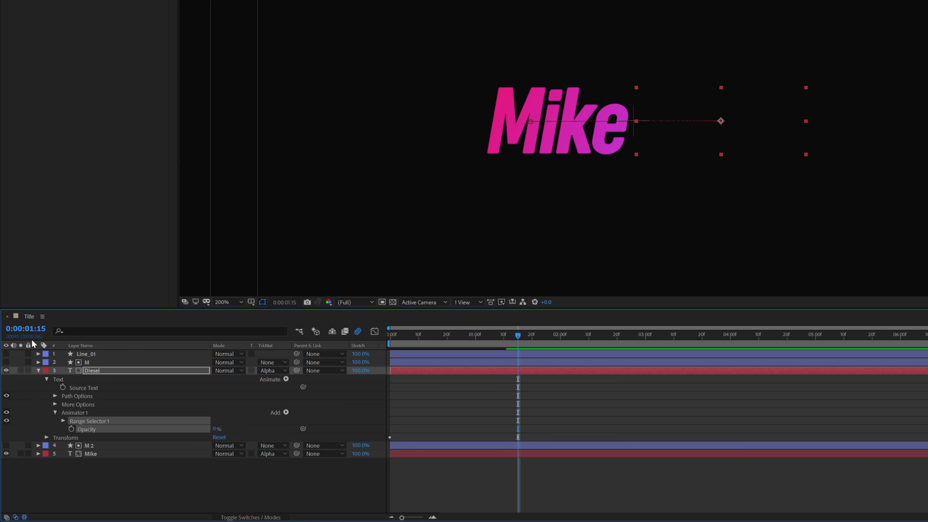
{"action": "left_click", "coordinate": [62, 422]}
{"action": "left_click", "coordinate": [72, 454]}
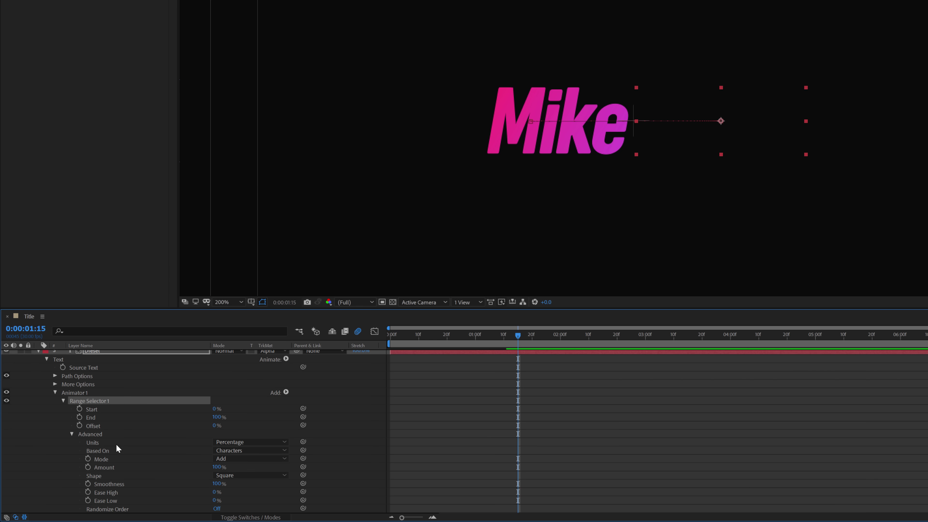
{"action": "left_click", "coordinate": [228, 475]}
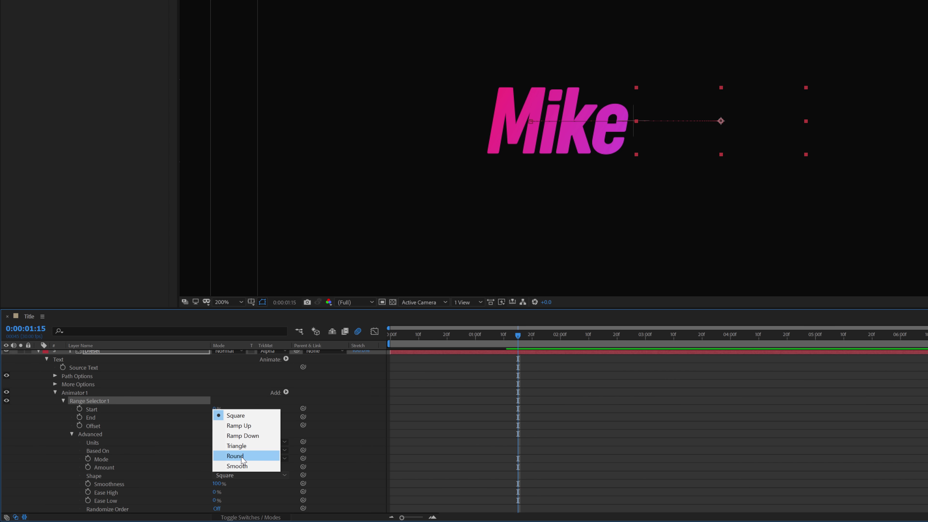
{"action": "left_click", "coordinate": [240, 435]}
{"action": "left_click", "coordinate": [238, 475]}
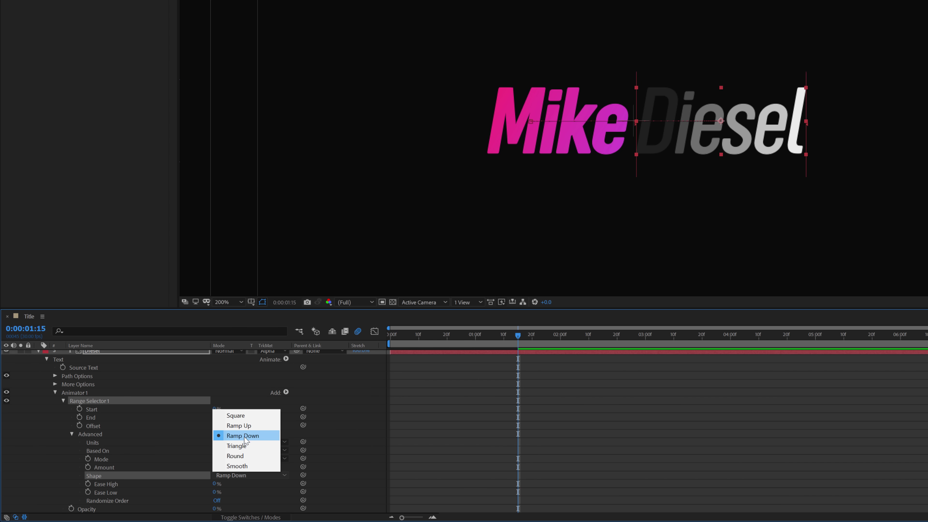
{"action": "left_click", "coordinate": [238, 426]}
Keyframe Diesel's Offset from -100% at 0:00 to 100% at 1:15, then scrub the reveal.
{"action": "left_click_drag", "start_coordinate": [217, 425], "coordinate": [307, 426]}
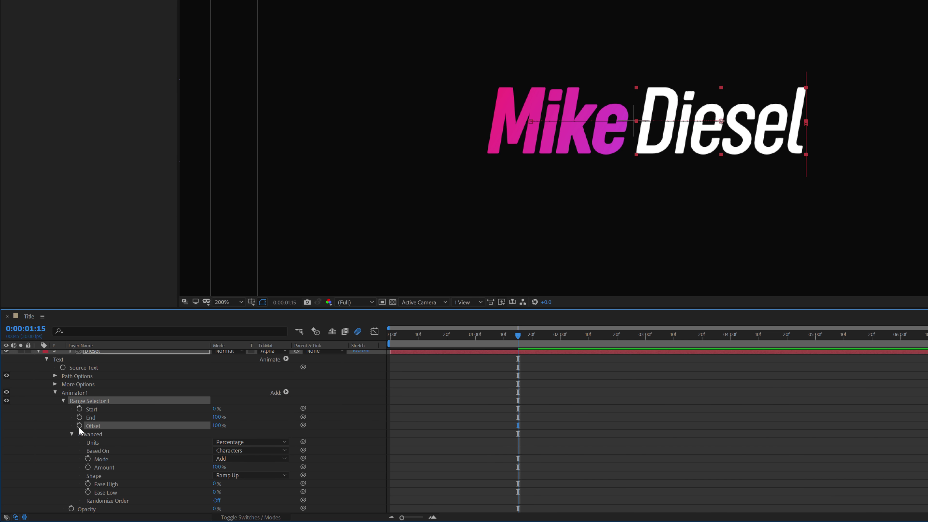
{"action": "left_click_drag", "start_coordinate": [512, 340], "coordinate": [370, 350]}
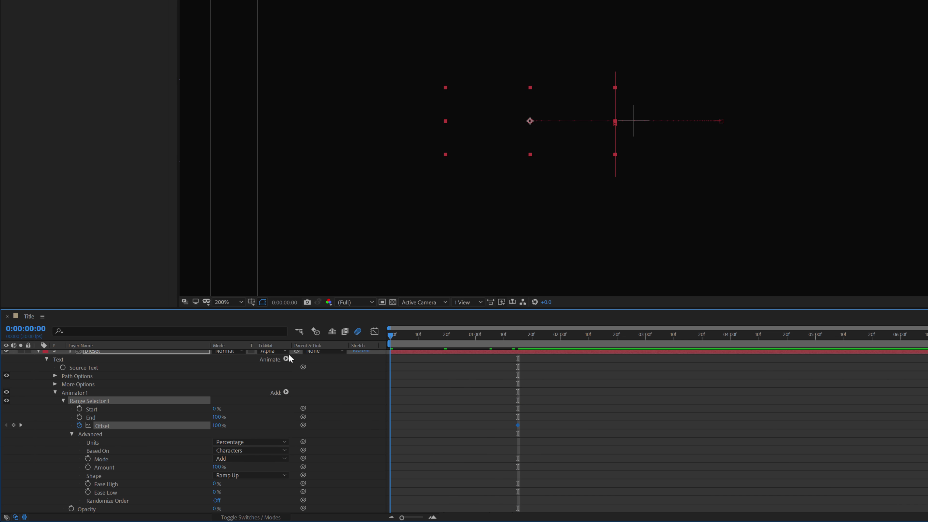
{"action": "left_click_drag", "start_coordinate": [216, 425], "coordinate": [128, 427]}
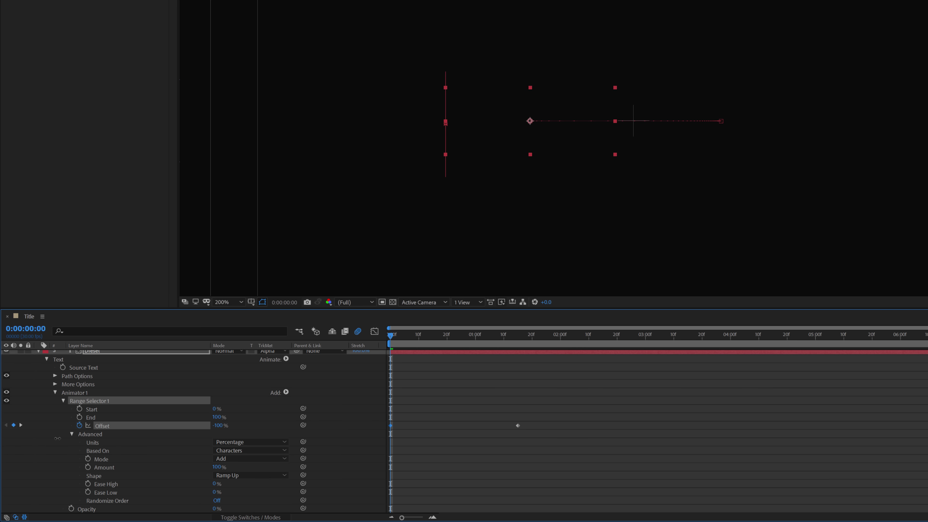
{"action": "key", "text": "space"}
{"action": "left_click_drag", "start_coordinate": [424, 344], "coordinate": [472, 370]}
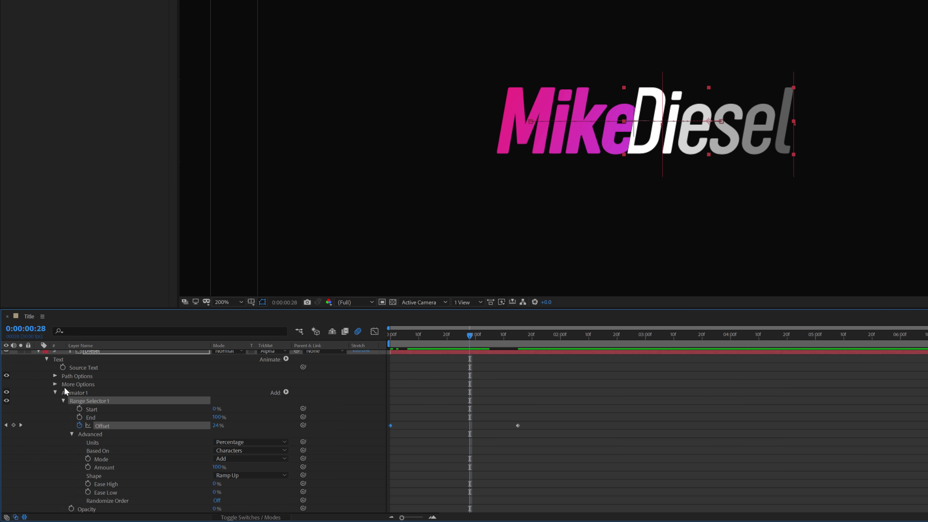
{"action": "left_click", "coordinate": [54, 393]}
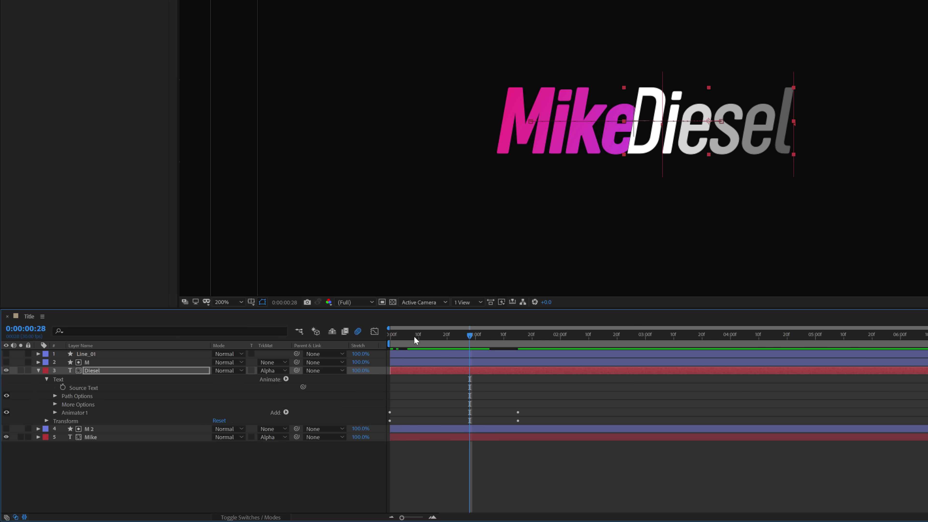
Return to 0:00, twirl up Diesel, select Mike, and scrub forward to check the reveal.
{"action": "key", "text": "Home"}
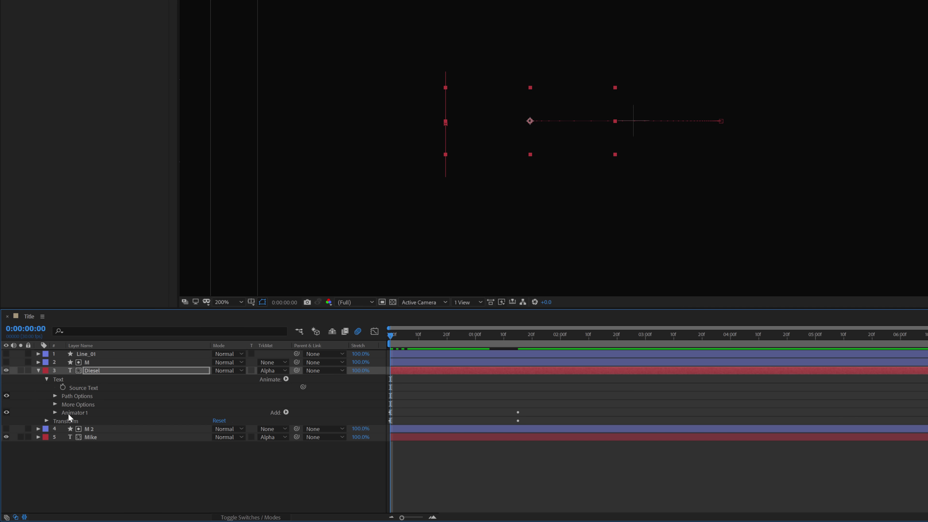
{"action": "left_click", "coordinate": [69, 413]}
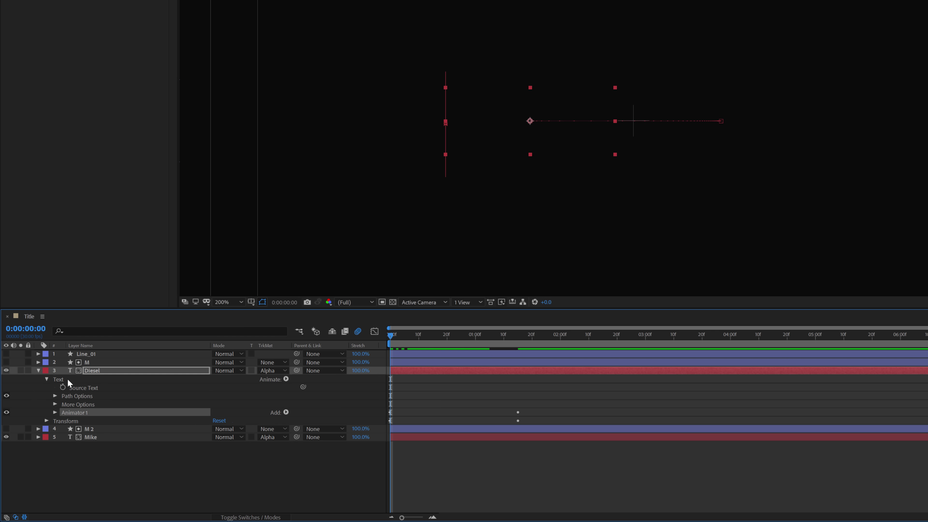
{"action": "left_click", "coordinate": [38, 370]}
{"action": "left_click", "coordinate": [98, 390]}
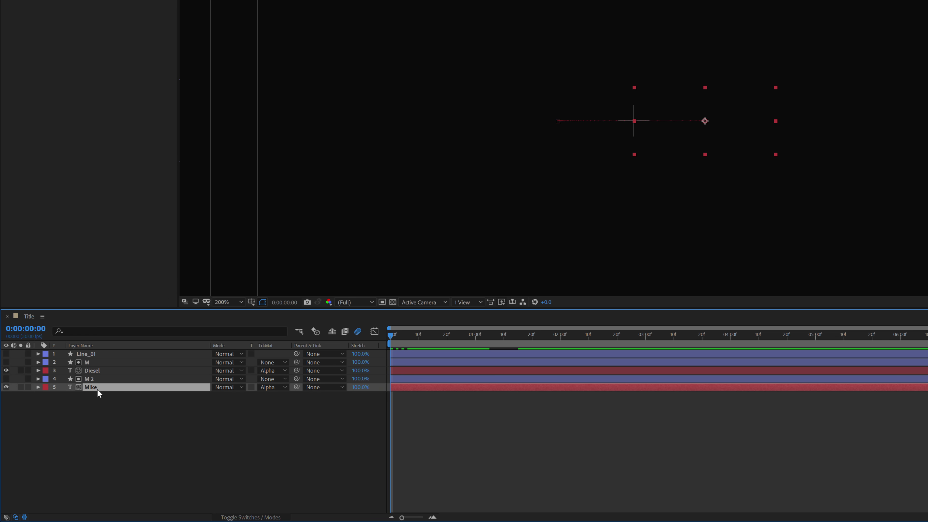
{"action": "key", "text": "Return"}
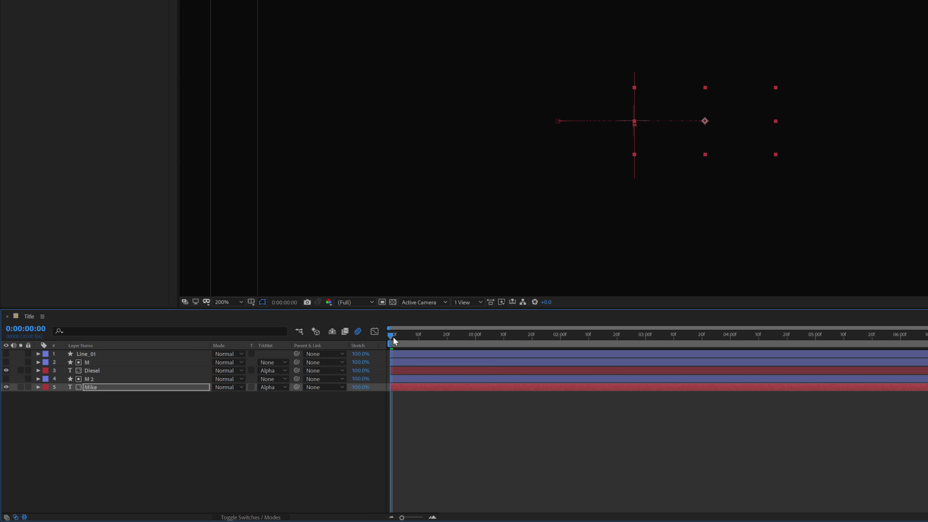
{"action": "left_click_drag", "start_coordinate": [393, 337], "coordinate": [469, 306]}
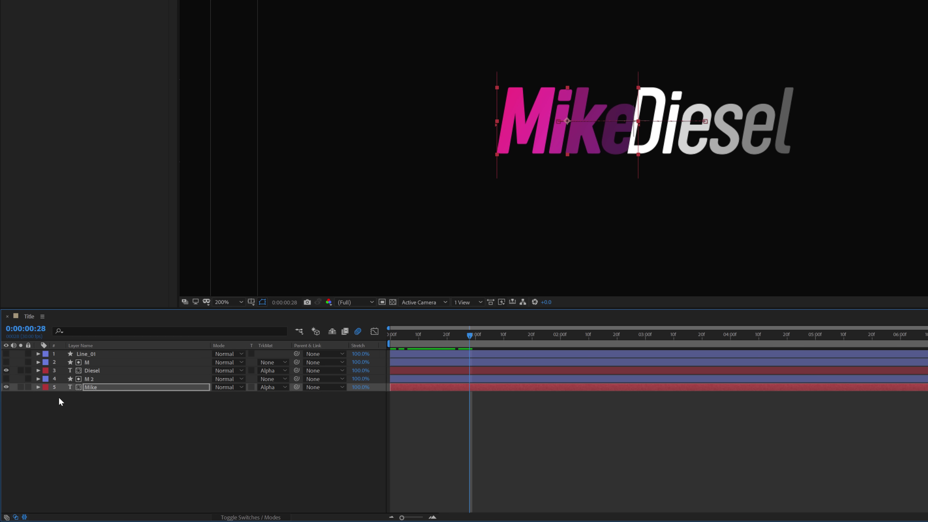
Expand Mike's Animator 1 Range Selector and set its Advanced Shape to Ramp Down.
{"action": "left_click", "coordinate": [38, 387]}
{"action": "left_click", "coordinate": [46, 404]}
{"action": "left_click", "coordinate": [46, 403]}
{"action": "left_click", "coordinate": [46, 396]}
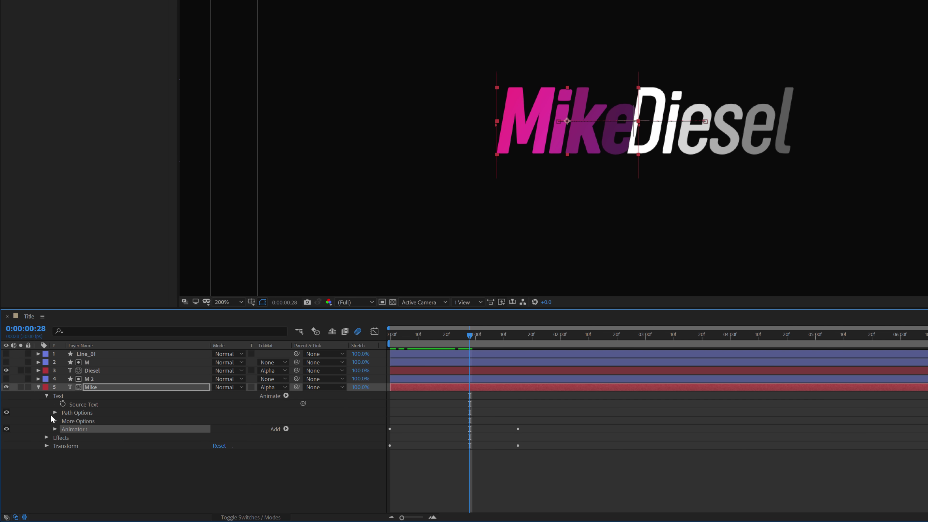
{"action": "left_click", "coordinate": [54, 429]}
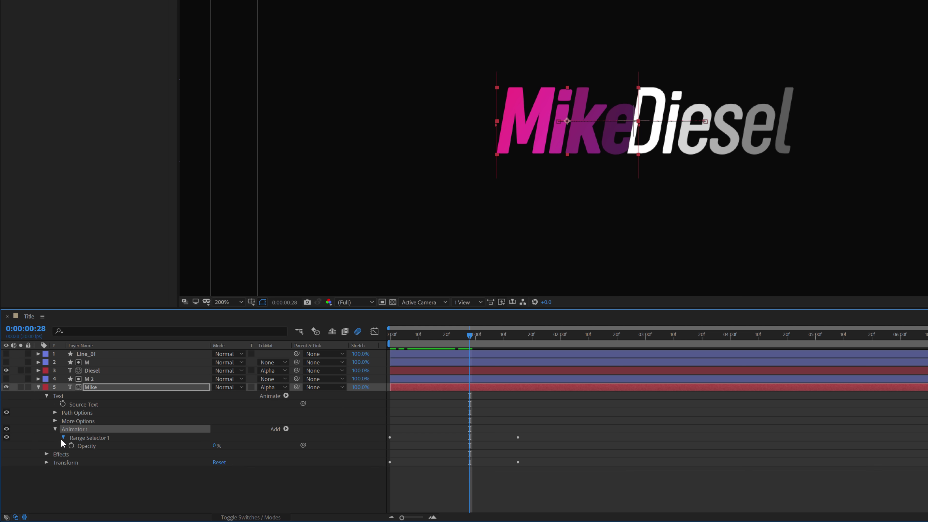
{"action": "left_click", "coordinate": [61, 439]}
{"action": "left_click_drag", "start_coordinate": [446, 340], "coordinate": [356, 352]}
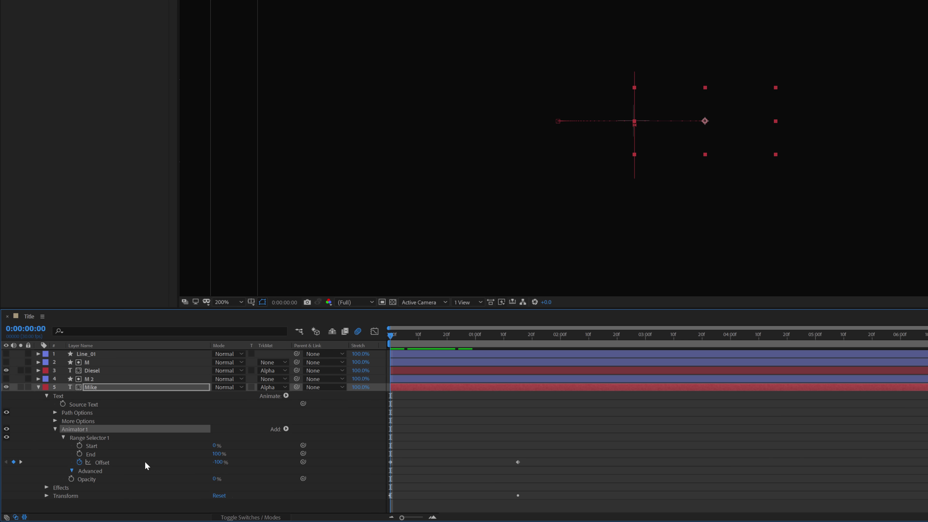
{"action": "left_click", "coordinate": [232, 483]}
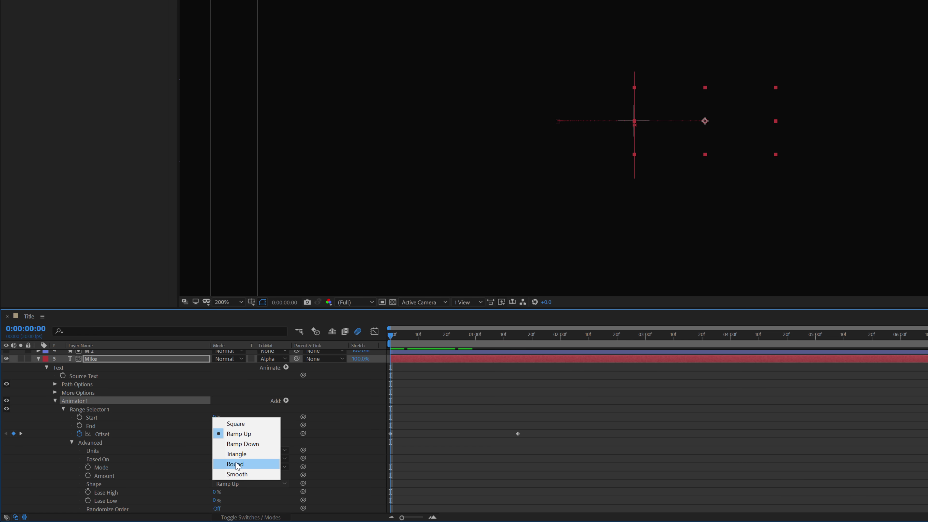
{"action": "left_click", "coordinate": [239, 443]}
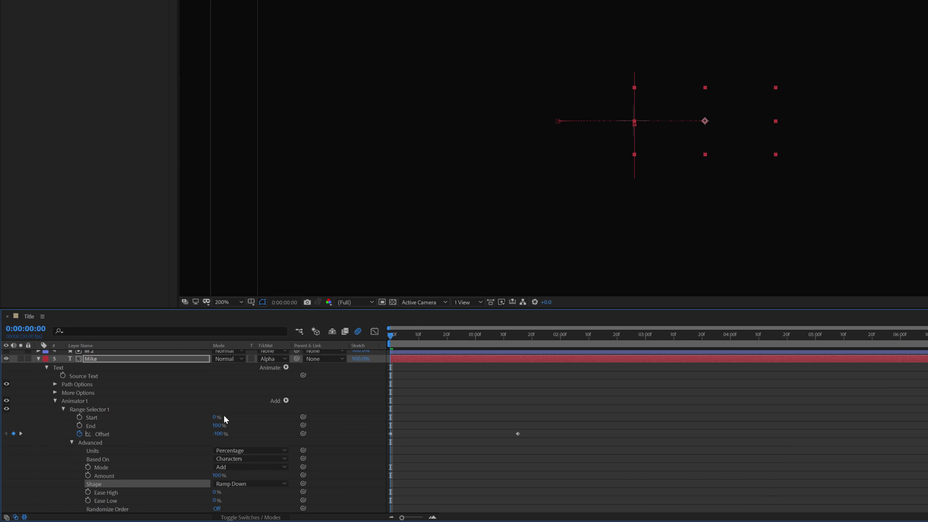
Keyframe Mike's Offset from 100% at 0:00 to -100% at 1:15, then preview.
{"action": "scroll", "coordinate": [223, 438], "scroll_direction": "up", "scroll_amount": 1}
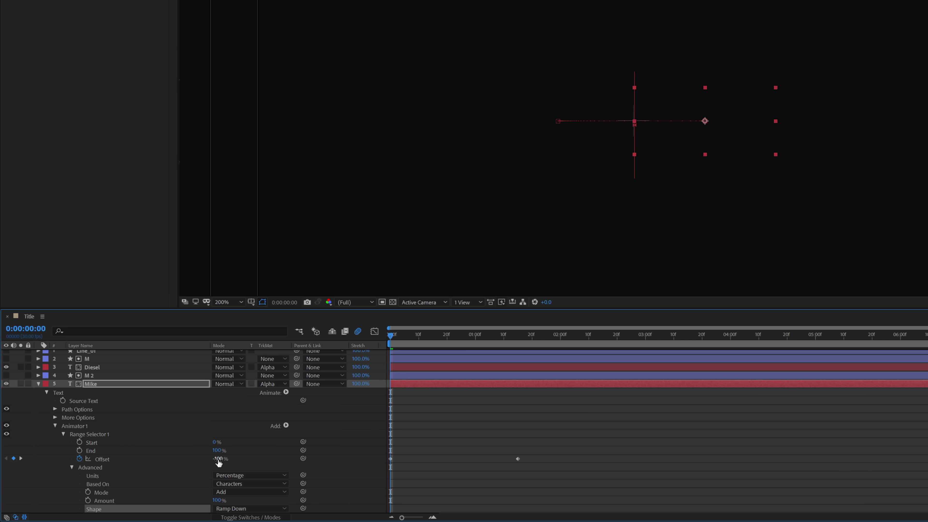
{"action": "left_click_drag", "start_coordinate": [218, 461], "coordinate": [255, 461]}
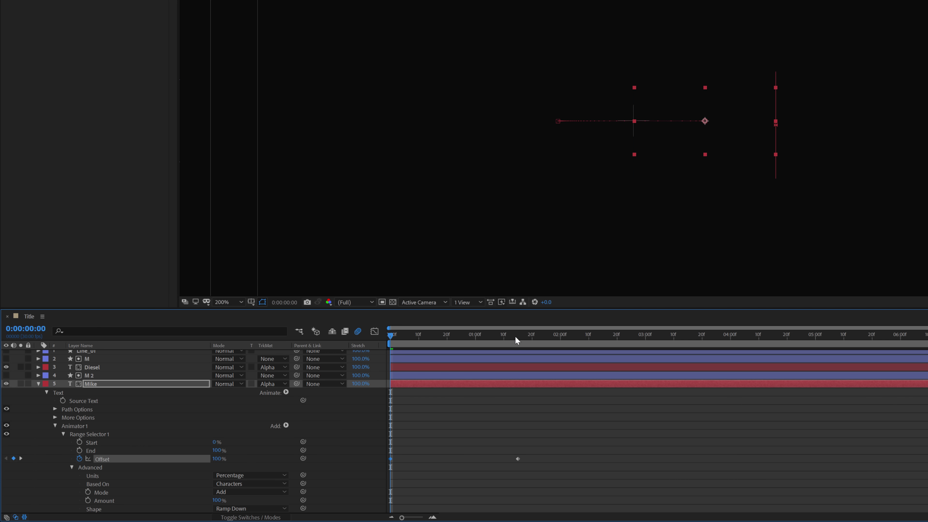
{"action": "left_click_drag", "start_coordinate": [515, 337], "coordinate": [518, 336]}
{"action": "left_click_drag", "start_coordinate": [212, 459], "coordinate": [102, 459]}
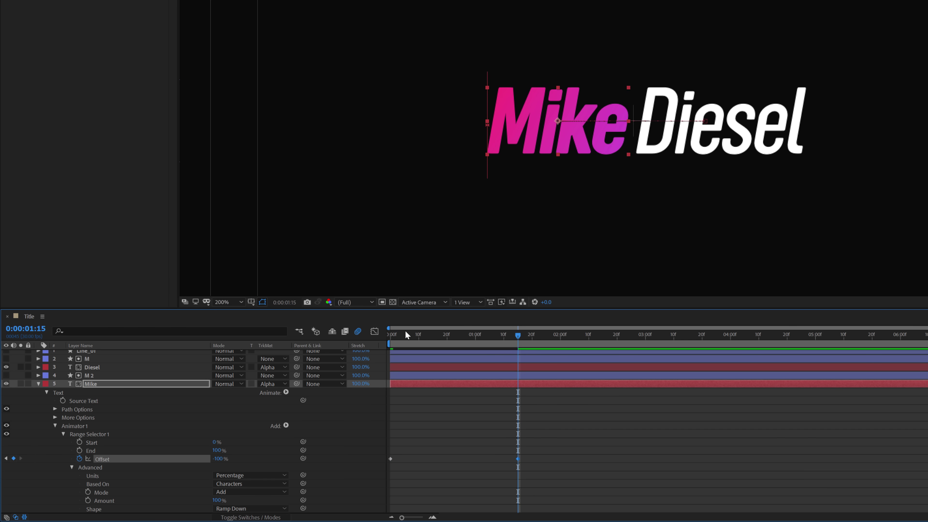
{"action": "left_click_drag", "start_coordinate": [398, 336], "coordinate": [487, 381]}
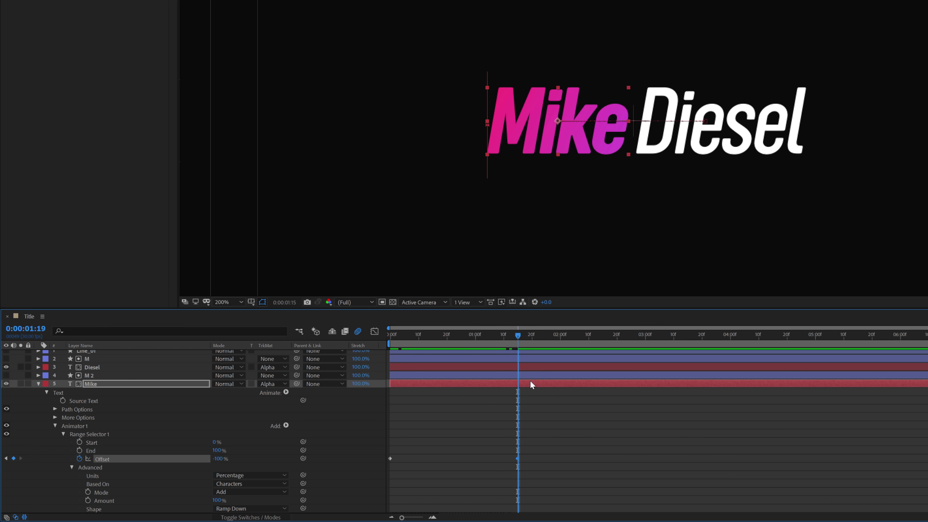
{"action": "key", "text": "space"}
{"action": "key", "text": "space"}
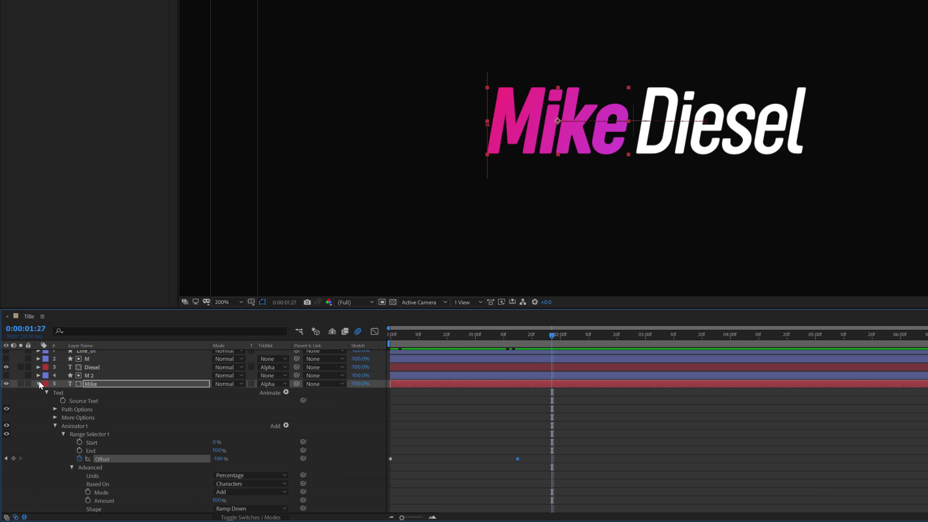
{"action": "left_click", "coordinate": [39, 383]}
{"action": "left_click", "coordinate": [525, 247]}
Zoom the view to 100%, make Line_01 visible again, and preview the title from 0:00.
{"action": "key", "text": "comma"}
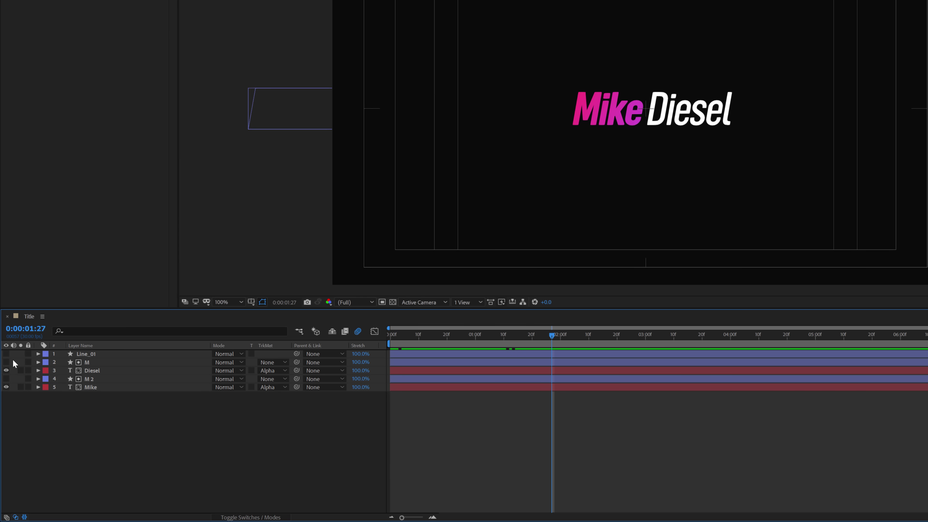
{"action": "left_click", "coordinate": [6, 354]}
{"action": "left_click_drag", "start_coordinate": [419, 333], "coordinate": [369, 338]}
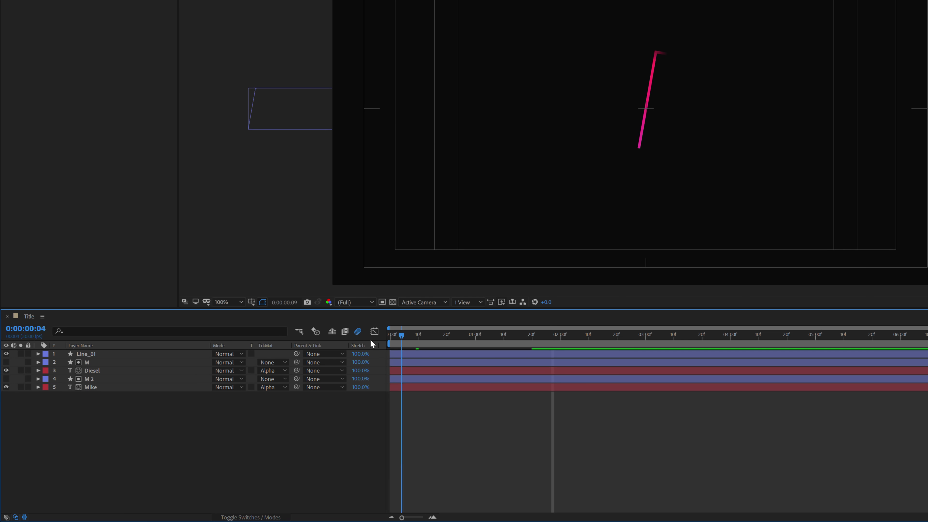
{"action": "key", "text": "space"}
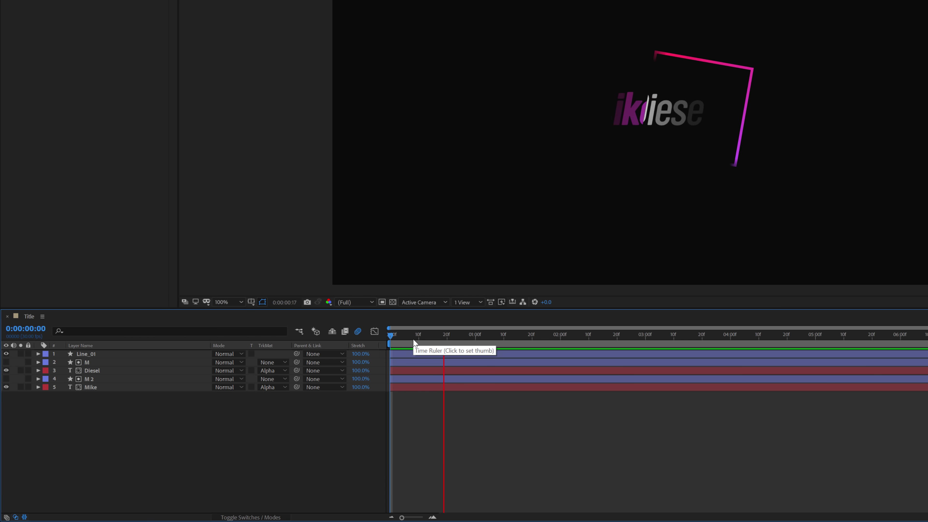
{"action": "left_click_drag", "start_coordinate": [418, 338], "coordinate": [447, 350]}
Duplicate Line_01, rotate the copy to 190°, and shift it left around the title.
{"action": "left_click", "coordinate": [106, 355]}
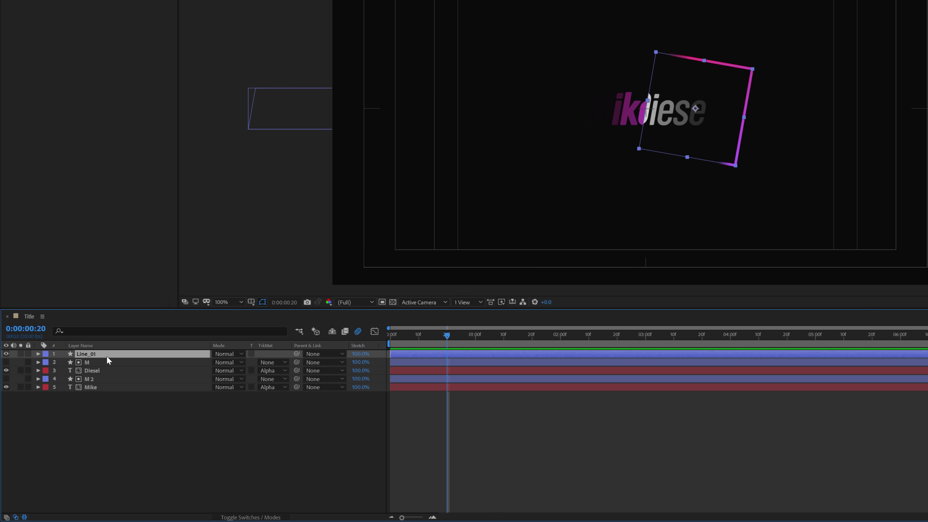
{"action": "key", "text": "ctrl+d"}
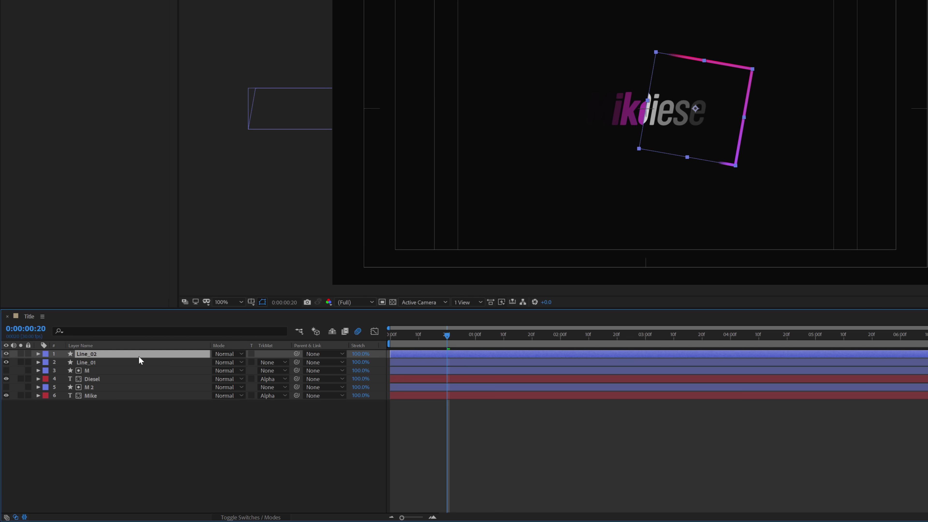
{"action": "key", "text": "r"}
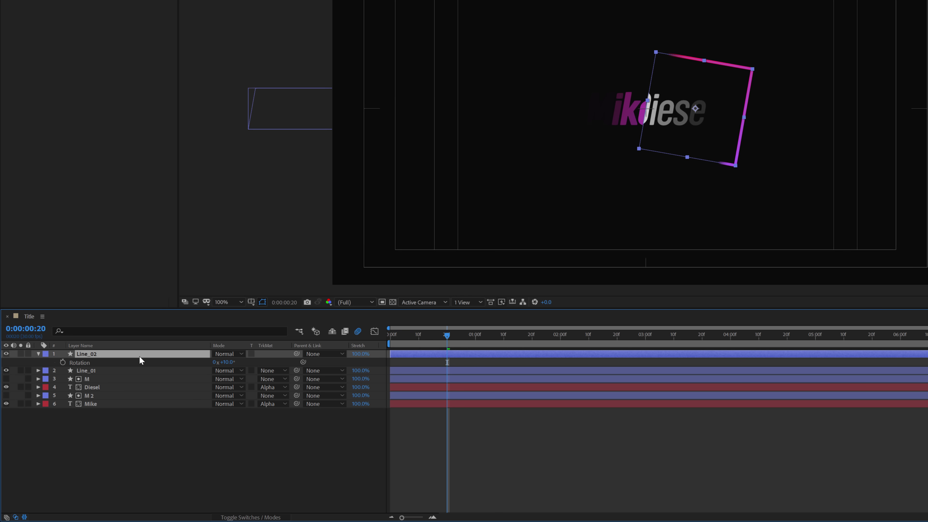
{"action": "left_click", "coordinate": [230, 362]}
{"action": "key", "text": "Return"}
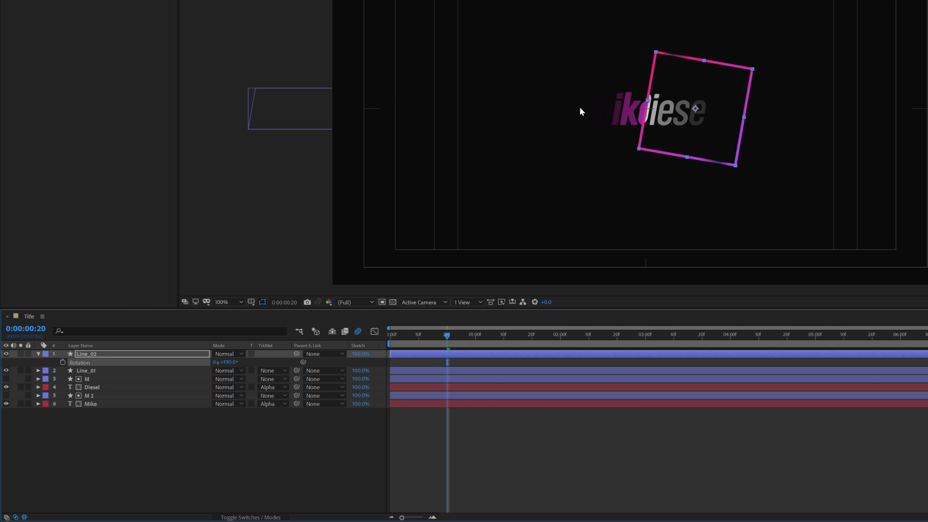
{"action": "left_click_drag", "start_coordinate": [696, 107], "coordinate": [586, 109]}
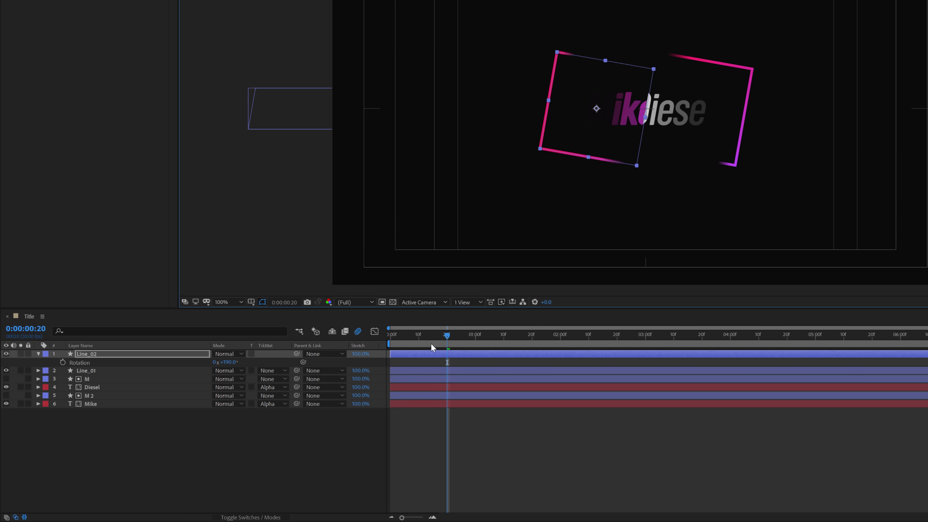
Scrub back to the start and preview both bracket strokes animating.
{"action": "left_click_drag", "start_coordinate": [431, 336], "coordinate": [416, 336]}
{"action": "scroll", "coordinate": [645, 129], "scroll_direction": "up", "scroll_amount": 4}
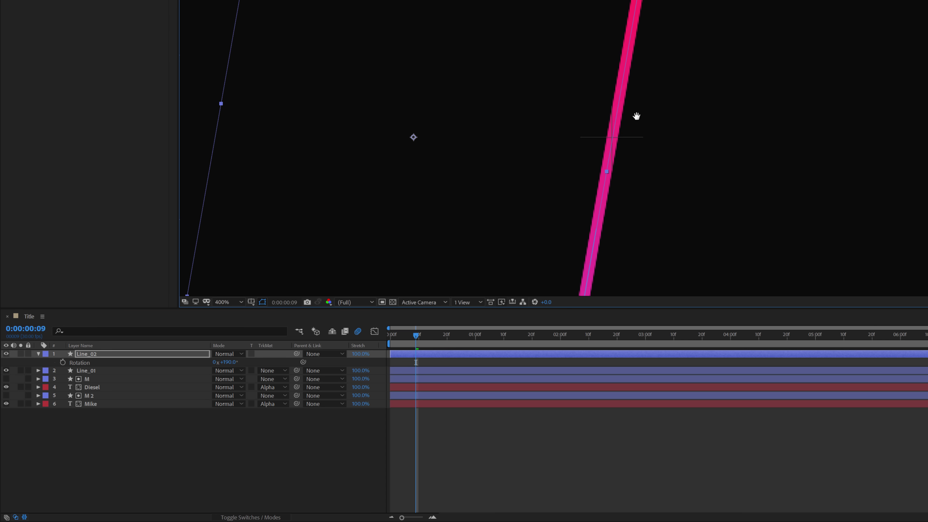
{"action": "scroll", "coordinate": [656, 115], "scroll_direction": "down", "scroll_amount": 2}
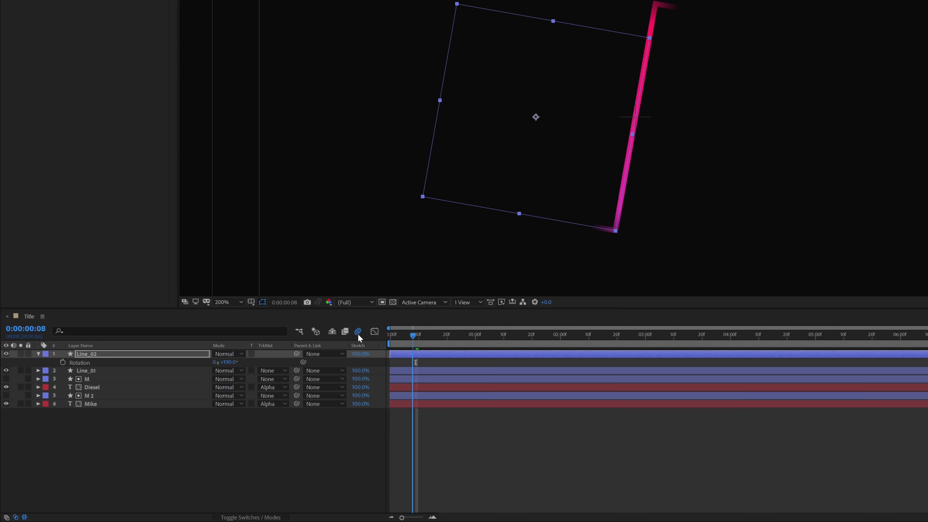
{"action": "left_click_drag", "start_coordinate": [416, 338], "coordinate": [391, 338]}
{"action": "key", "text": "space"}
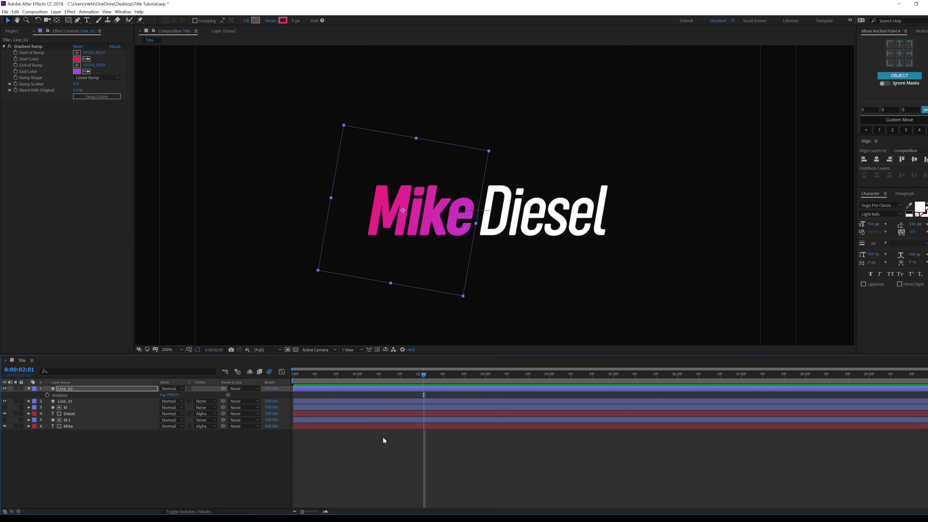
Create a new text layer reading DESIGNER below the title.
{"action": "key", "text": "comma"}
{"action": "key", "text": "period"}
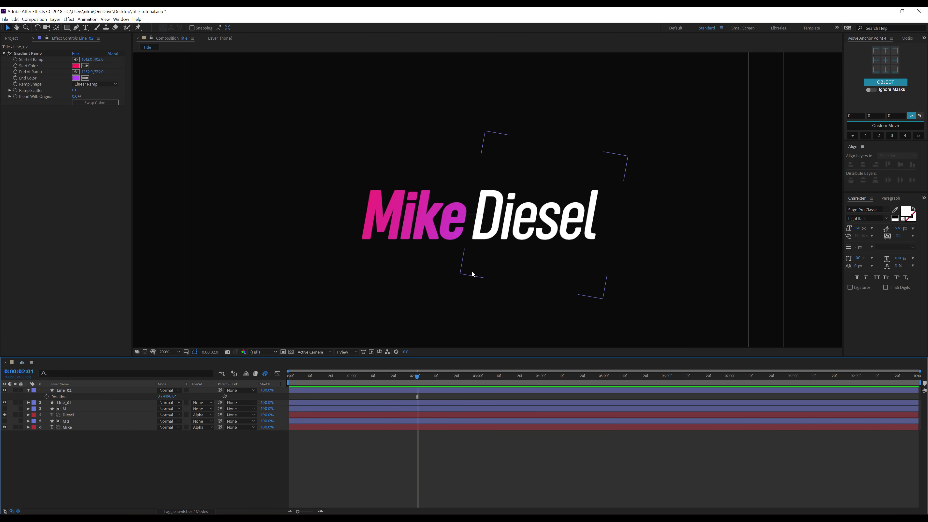
{"action": "left_click", "coordinate": [28, 390]}
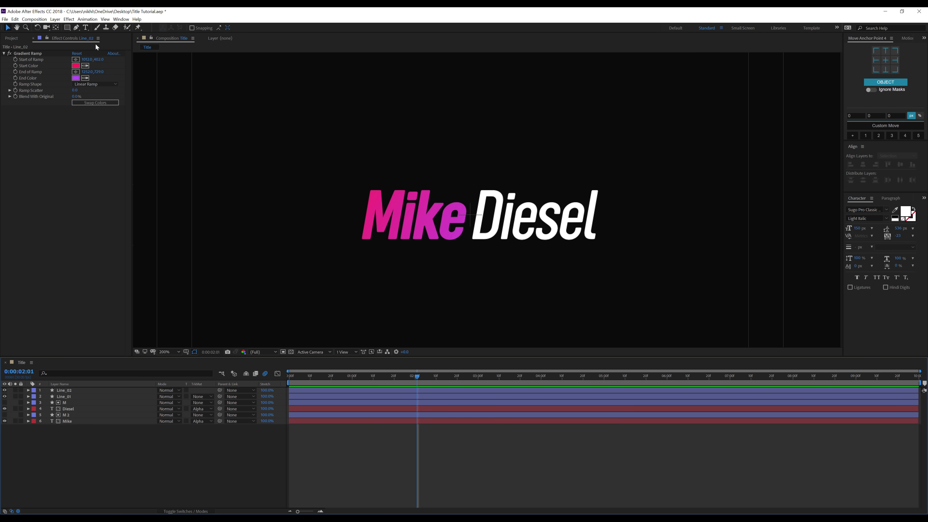
{"action": "left_click", "coordinate": [86, 27]}
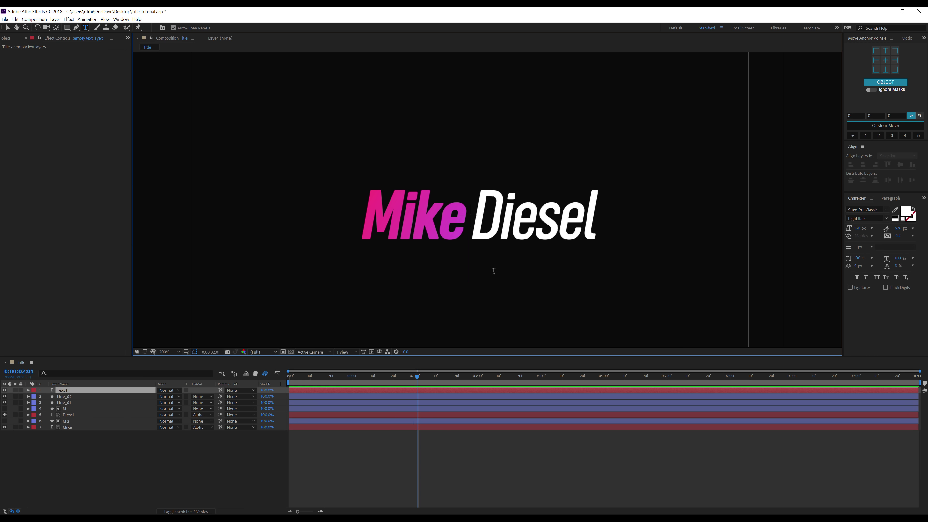
{"action": "left_click", "coordinate": [469, 270]}
{"action": "type", "text": "DESIG"}
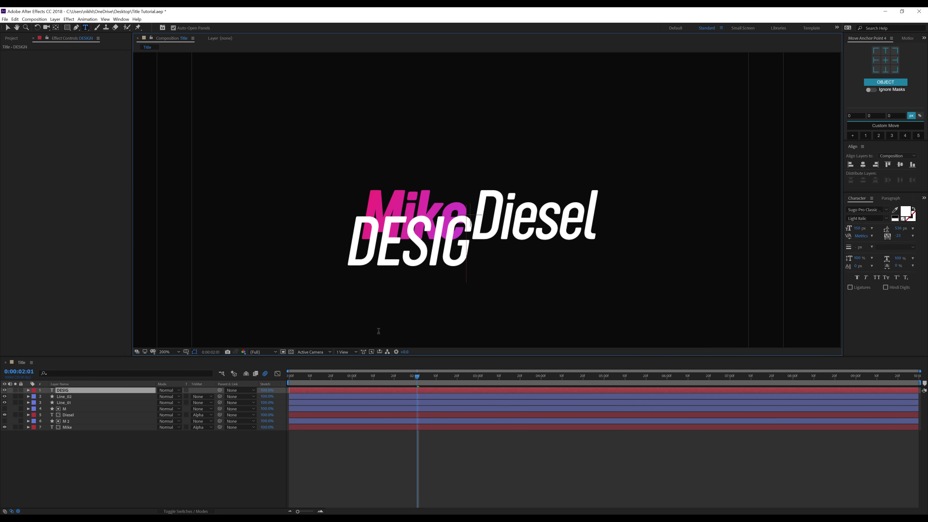
{"action": "type", "text": "NER"}
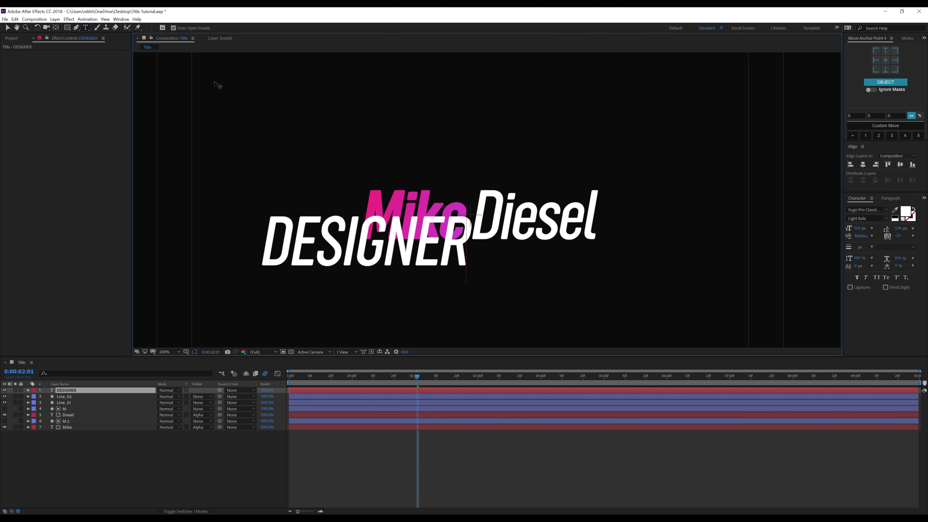
{"action": "left_click", "coordinate": [8, 29]}
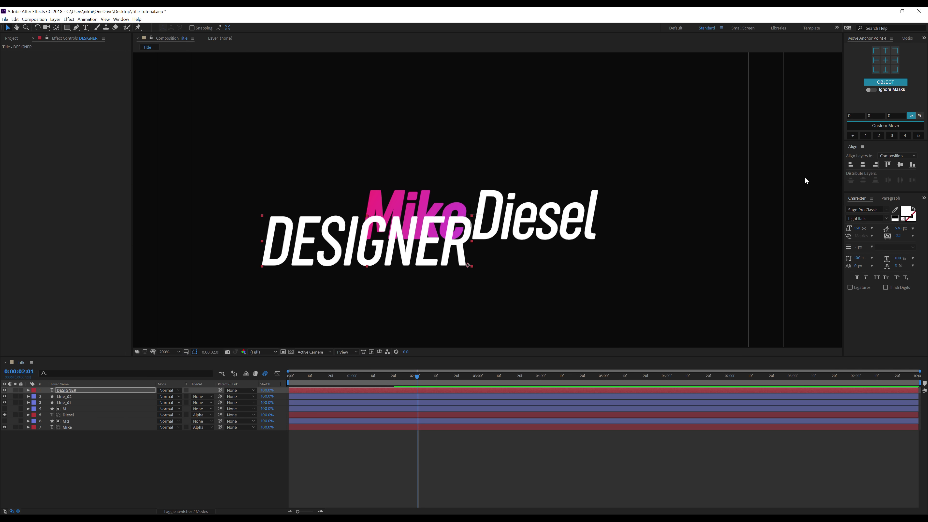
Size DESIGNER to 40 px, right-align it under Diesel, and set tracking to 0.
{"action": "left_click", "coordinate": [858, 231]}
{"action": "type", "text": "25"}
{"action": "key", "text": "Return"}
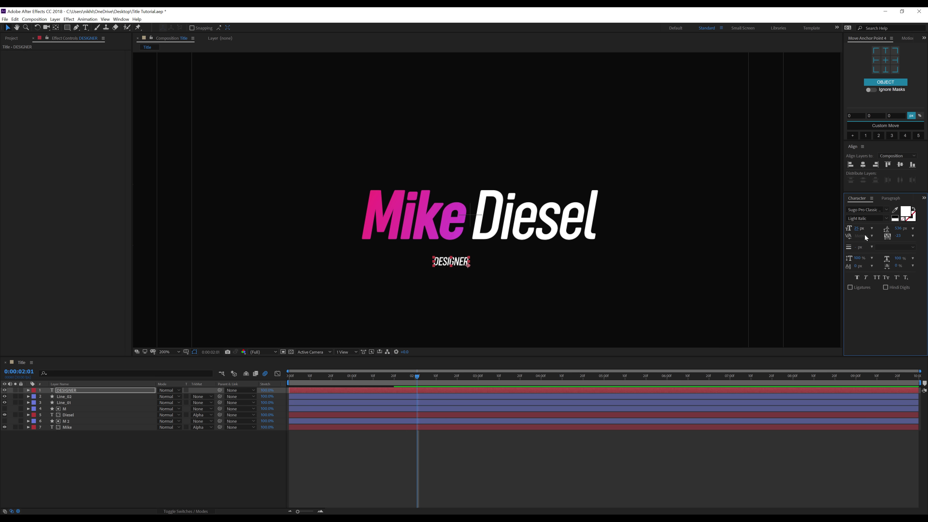
{"action": "left_click_drag", "start_coordinate": [857, 231], "coordinate": [868, 231]}
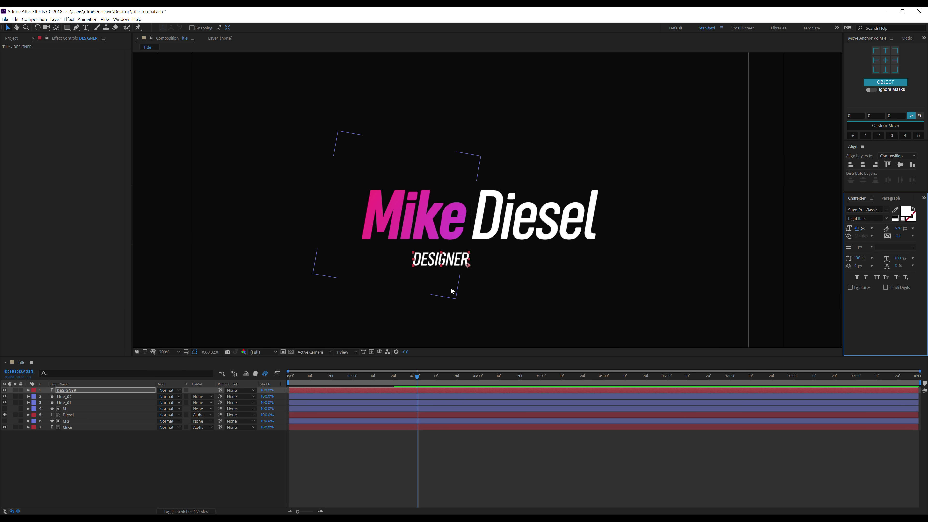
{"action": "left_click_drag", "start_coordinate": [463, 265], "coordinate": [582, 260]}
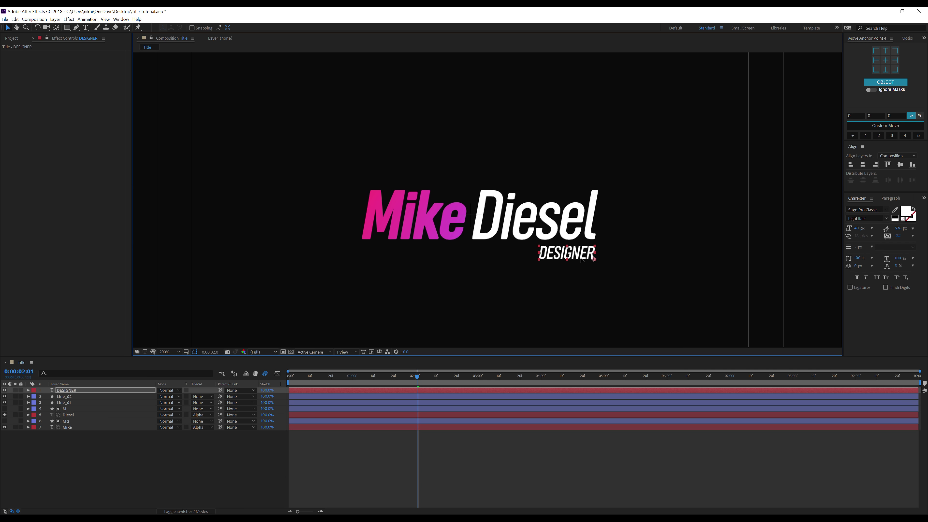
{"action": "left_click", "coordinate": [900, 236]}
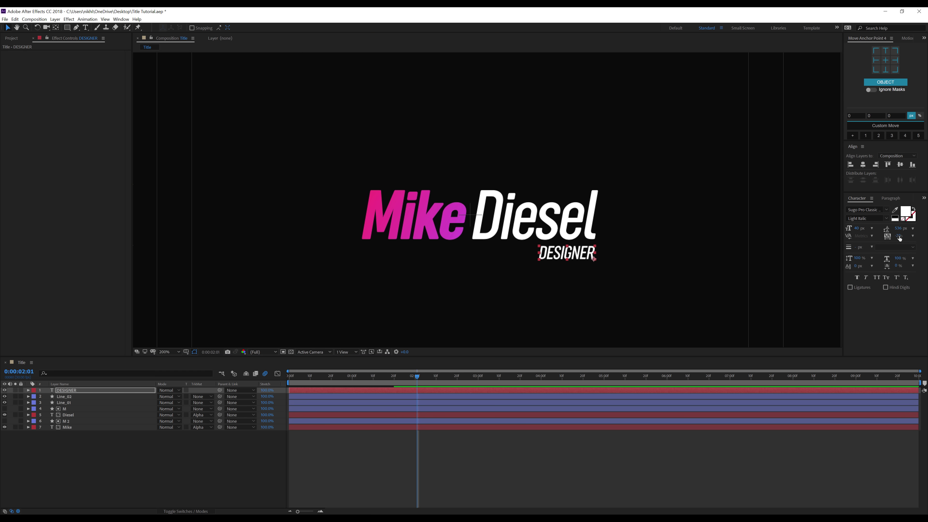
{"action": "type", "text": "0"}
{"action": "key", "text": "Return"}
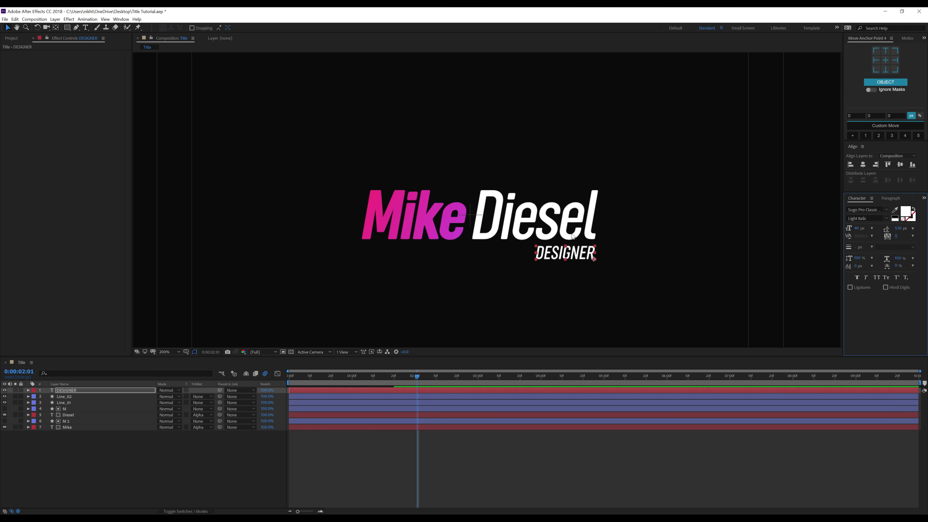
Paste Mike's Gradient Ramp onto DESIGNER and stretch its start and end points across the word.
{"action": "left_click", "coordinate": [67, 426]}
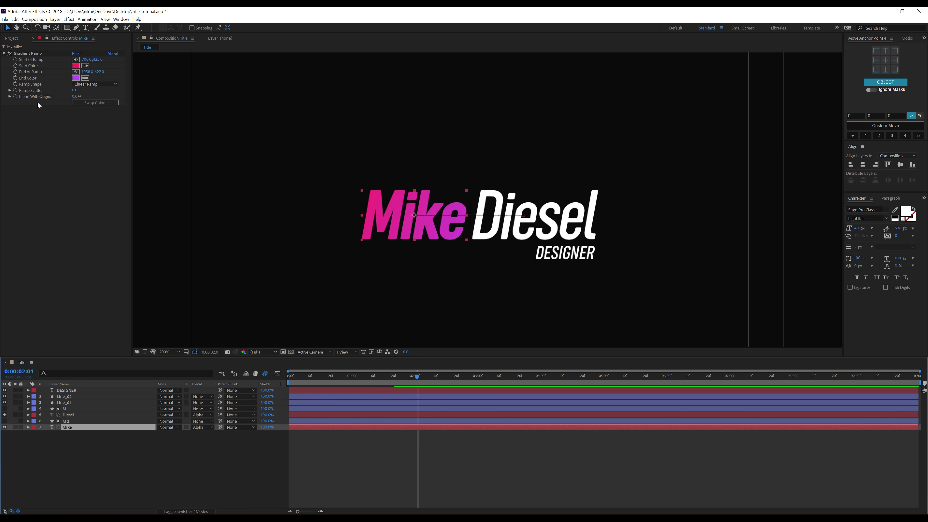
{"action": "left_click", "coordinate": [24, 54]}
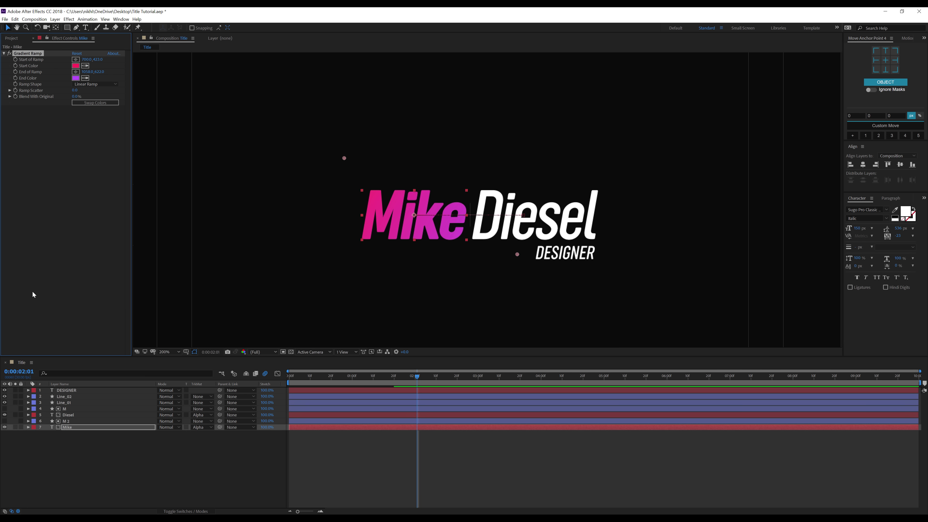
{"action": "left_click", "coordinate": [63, 390]}
{"action": "key", "text": "ctrl+v"}
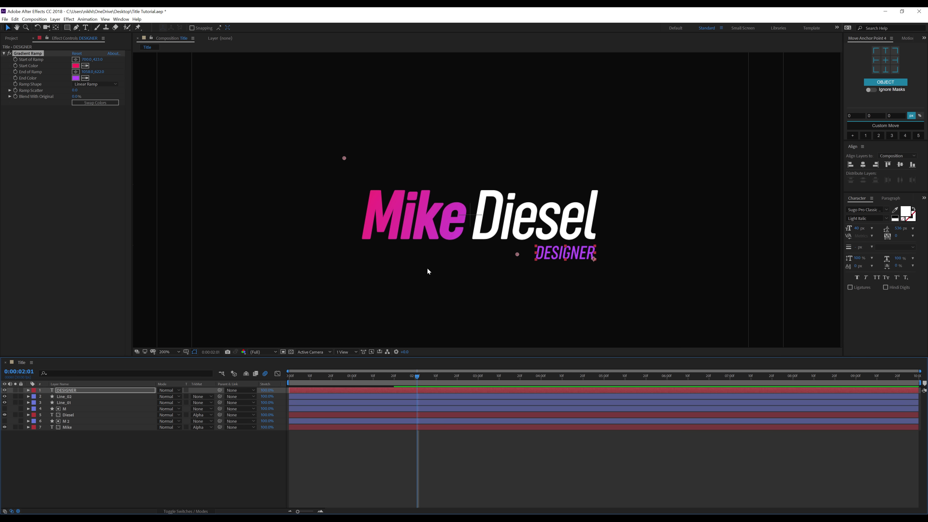
{"action": "left_click_drag", "start_coordinate": [518, 255], "coordinate": [605, 265]}
{"action": "left_click_drag", "start_coordinate": [344, 158], "coordinate": [370, 169]}
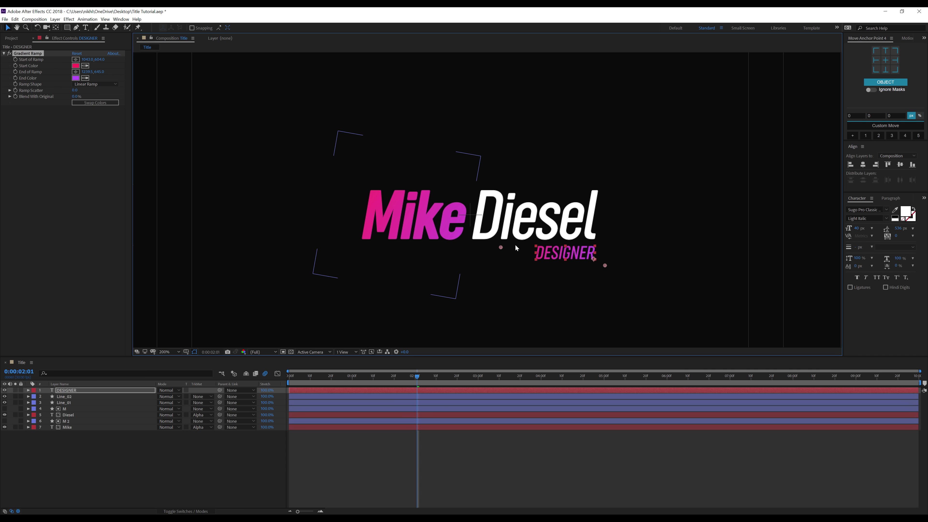
{"action": "left_click_drag", "start_coordinate": [530, 243], "coordinate": [531, 243]}
{"action": "mouse_move", "coordinate": [604, 265]}
{"action": "left_mouse_down"}
{"action": "mouse_move", "coordinate": [626, 270]}
{"action": "mouse_move", "coordinate": [615, 267]}
{"action": "left_mouse_up"}
{"action": "left_click", "coordinate": [182, 446]}
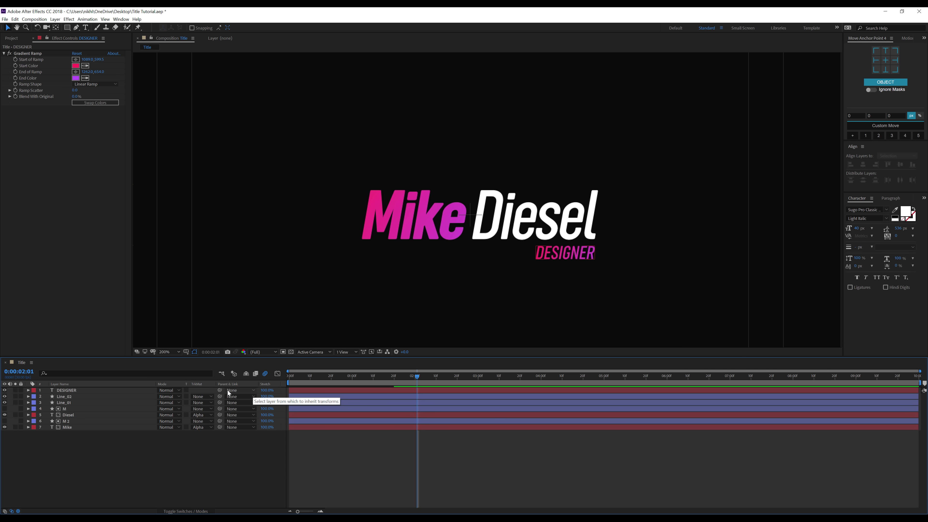
Pick-whip DESIGNER's Parent onto the Diesel layer.
{"action": "left_click_drag", "start_coordinate": [219, 390], "coordinate": [71, 416]}
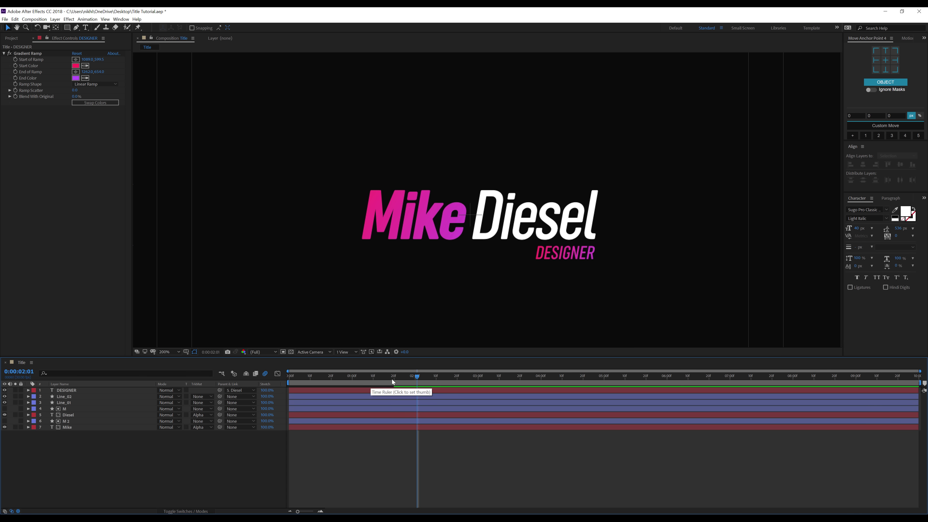
{"action": "left_click_drag", "start_coordinate": [416, 376], "coordinate": [326, 382]}
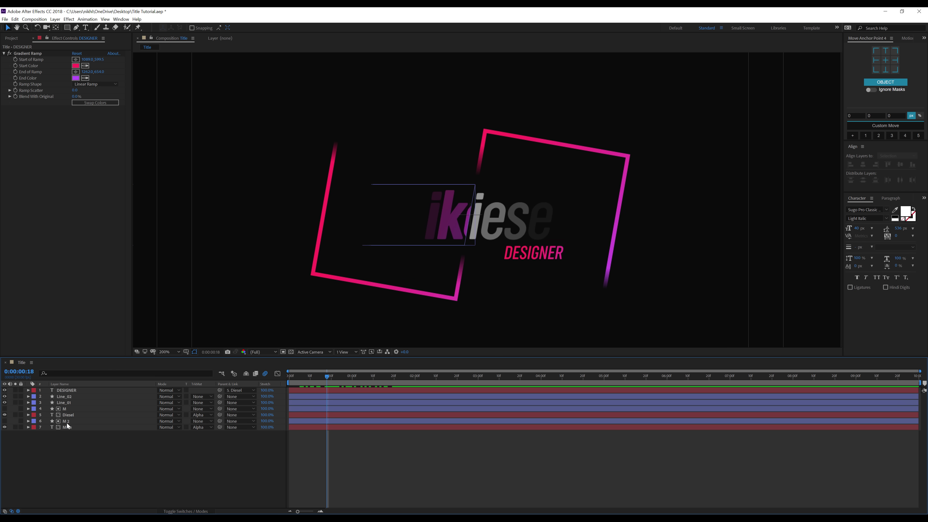
{"action": "left_click", "coordinate": [28, 415]}
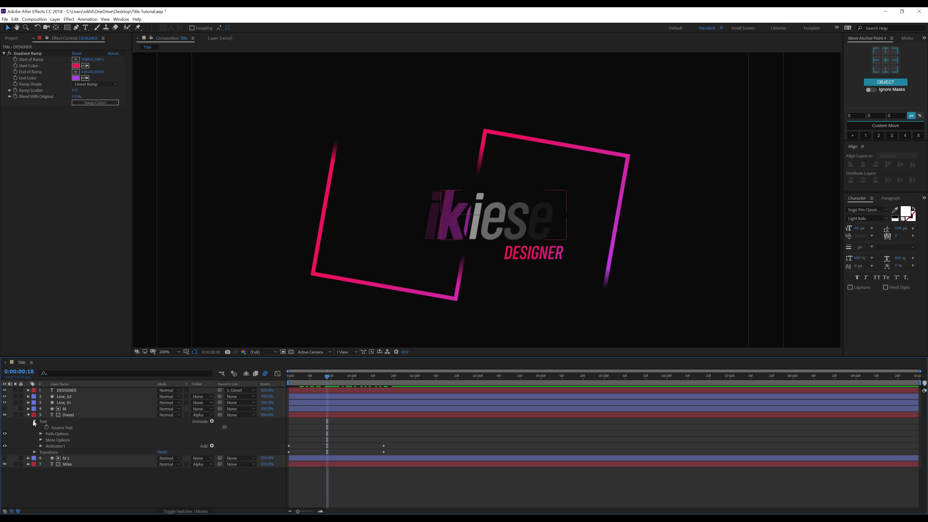
{"action": "left_click", "coordinate": [34, 422]}
{"action": "left_click", "coordinate": [34, 421]}
{"action": "left_click", "coordinate": [55, 446]}
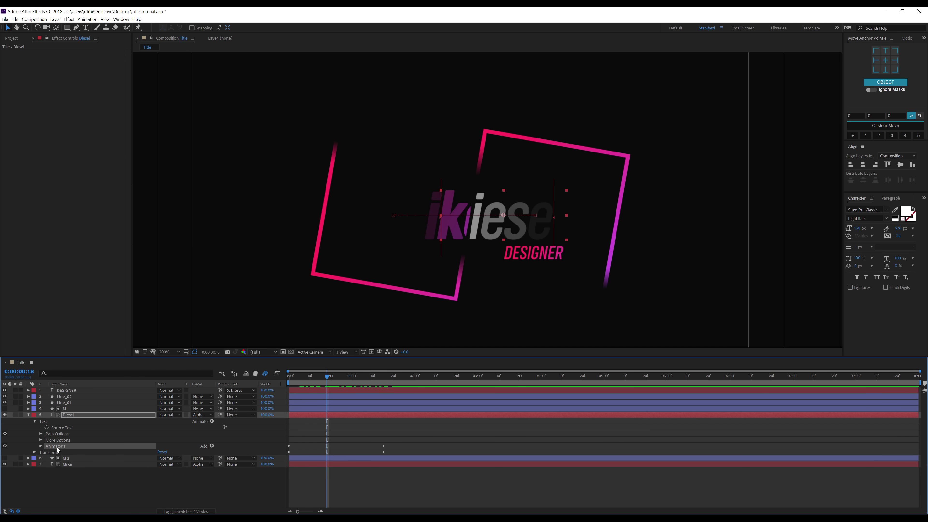
{"action": "left_click", "coordinate": [28, 415]}
{"action": "left_click", "coordinate": [65, 391]}
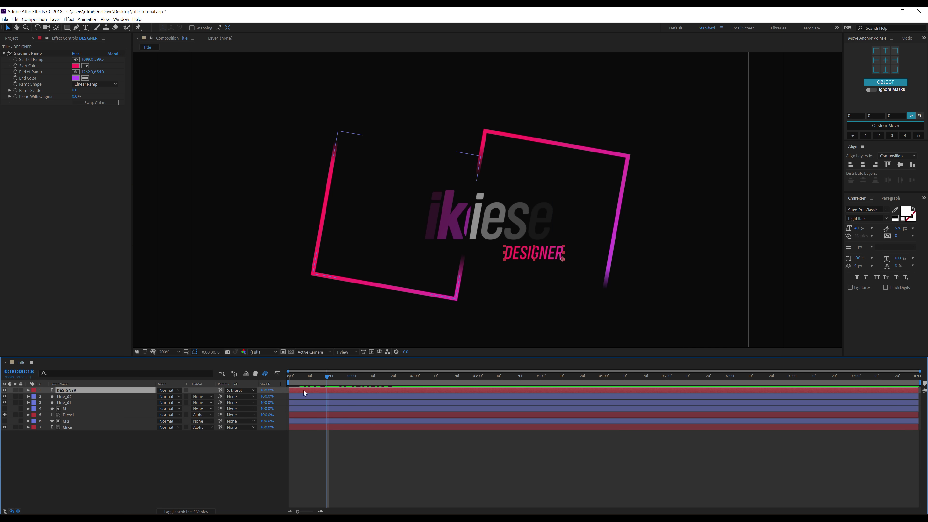
{"action": "key", "text": "Home"}
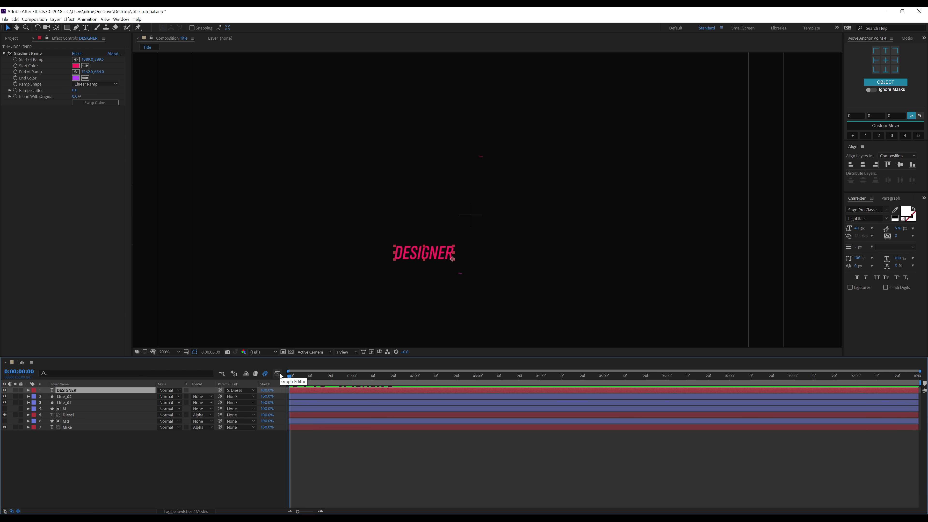
{"action": "left_click_drag", "start_coordinate": [307, 376], "coordinate": [341, 380]}
{"action": "key", "text": "Home"}
{"action": "left_click", "coordinate": [356, 465]}
{"action": "key", "text": "space"}
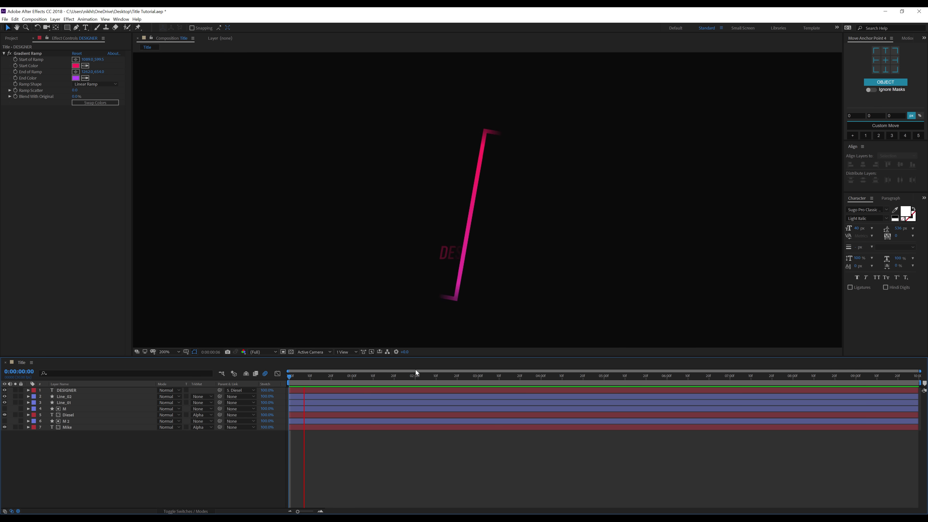
Shift DESIGNER's Offset keyframes so the reveal starts at 0:20, then preview.
{"action": "left_click_drag", "start_coordinate": [329, 376], "coordinate": [316, 376]}
{"action": "left_click", "coordinate": [317, 390]}
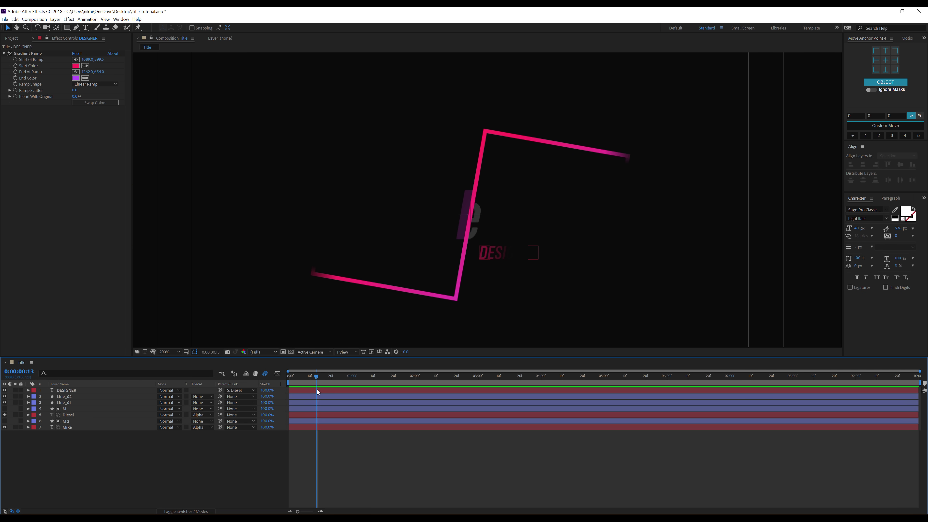
{"action": "key", "text": "u"}
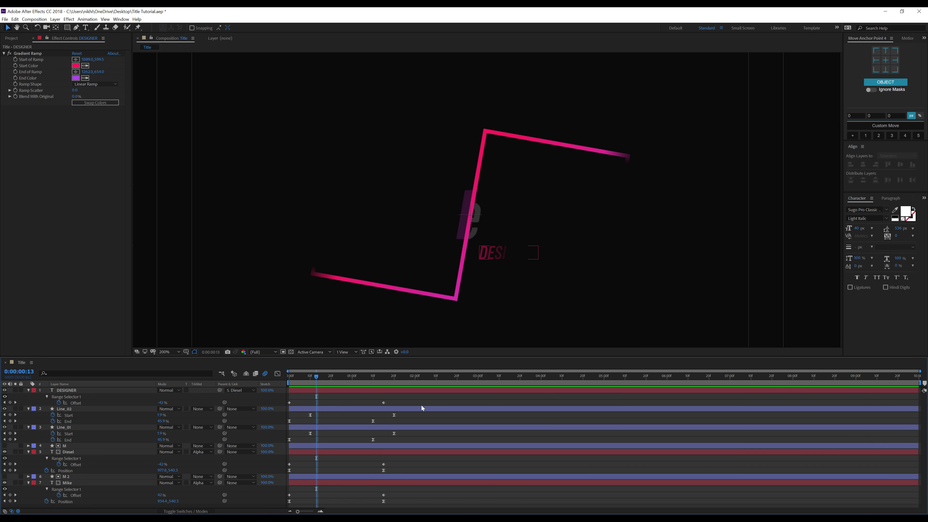
{"action": "left_click_drag", "start_coordinate": [407, 399], "coordinate": [283, 411]}
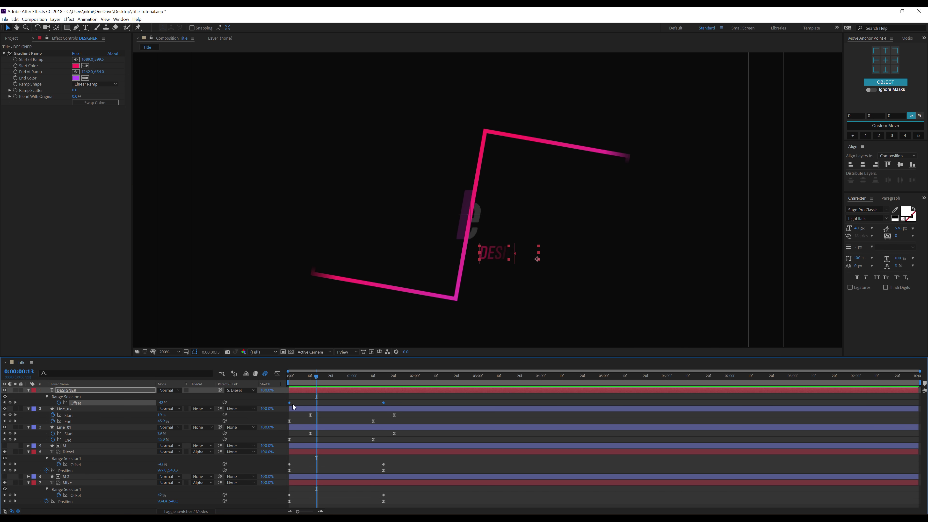
{"action": "left_click_drag", "start_coordinate": [321, 377], "coordinate": [331, 378]}
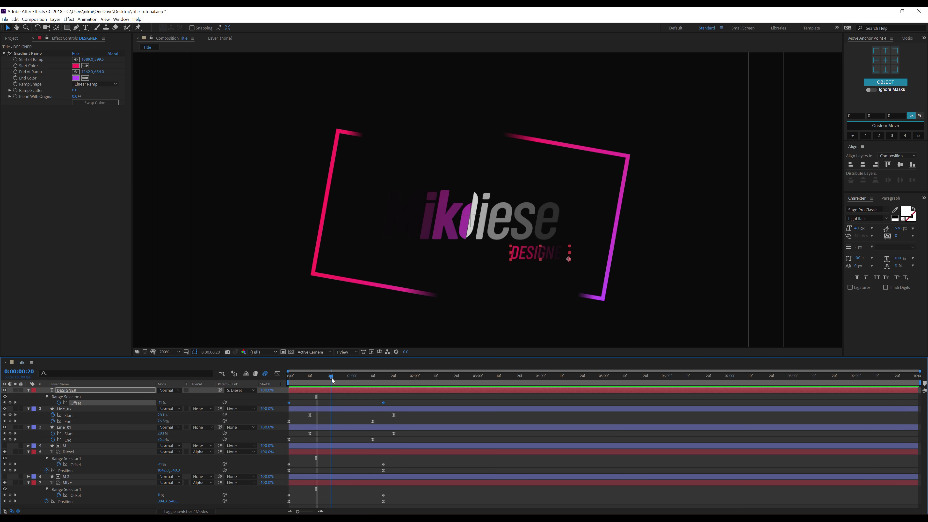
{"action": "left_click_drag", "start_coordinate": [290, 403], "coordinate": [331, 407]}
{"action": "key", "text": "space"}
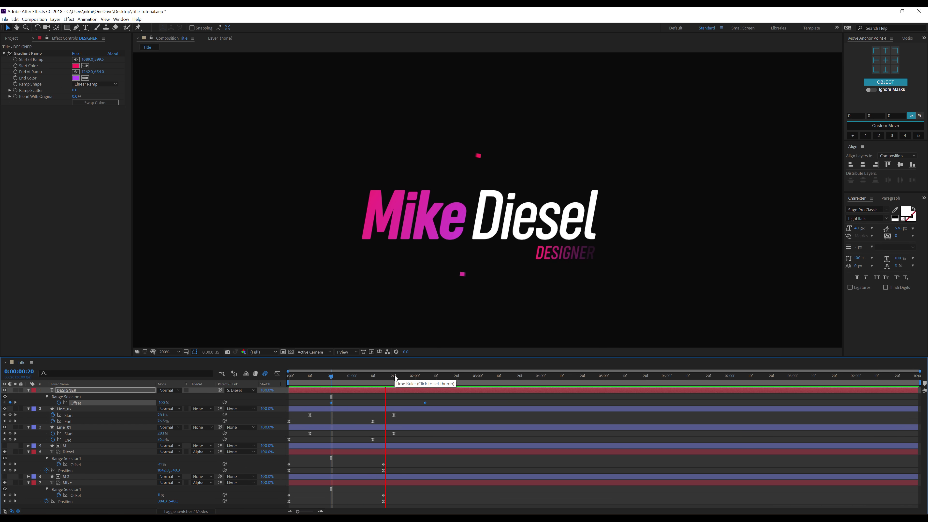
{"action": "key", "text": "space"}
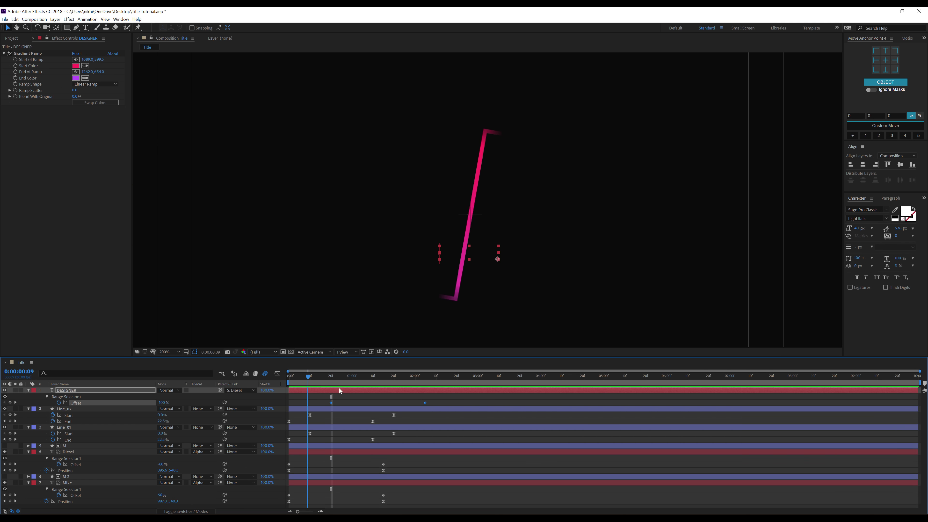
Move DESIGNER's end Offset keyframe earlier to 2:05 and preview the timing.
{"action": "left_click", "coordinate": [416, 405]}
{"action": "left_click_drag", "start_coordinate": [426, 403], "coordinate": [394, 402]}
{"action": "key", "text": "space"}
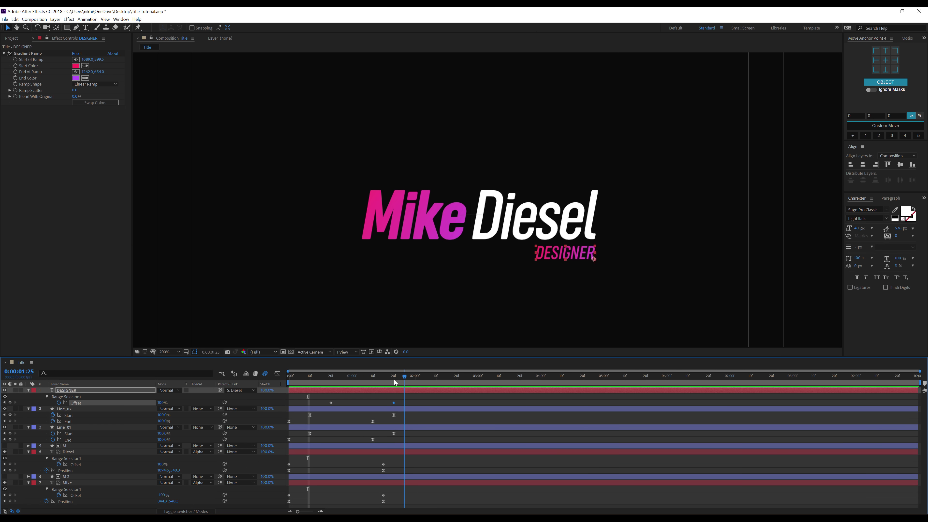
{"action": "key", "text": "space"}
{"action": "key", "text": "ctrl+a"}
Add a Glow effect to the Line_02 bracket layer via the effect search.
{"action": "key", "text": "u"}
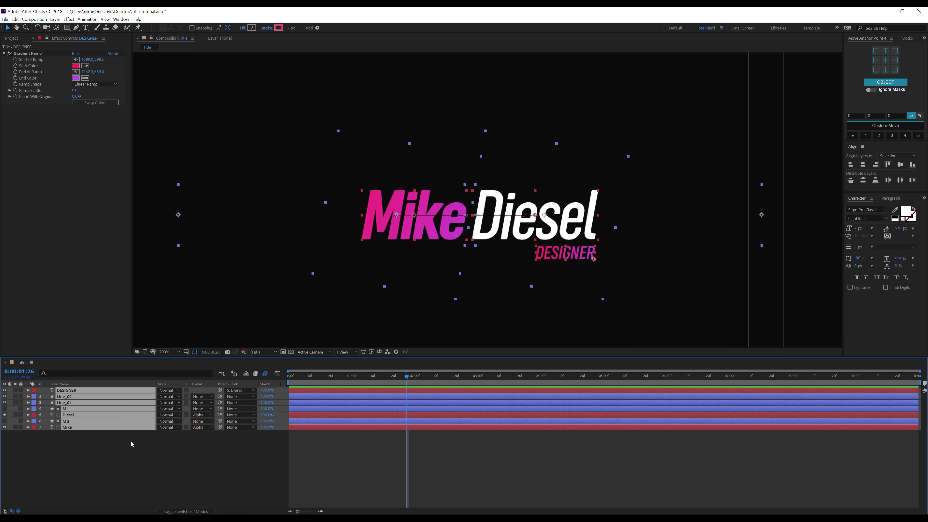
{"action": "left_click", "coordinate": [131, 441]}
{"action": "left_click_drag", "start_coordinate": [417, 378], "coordinate": [335, 389]}
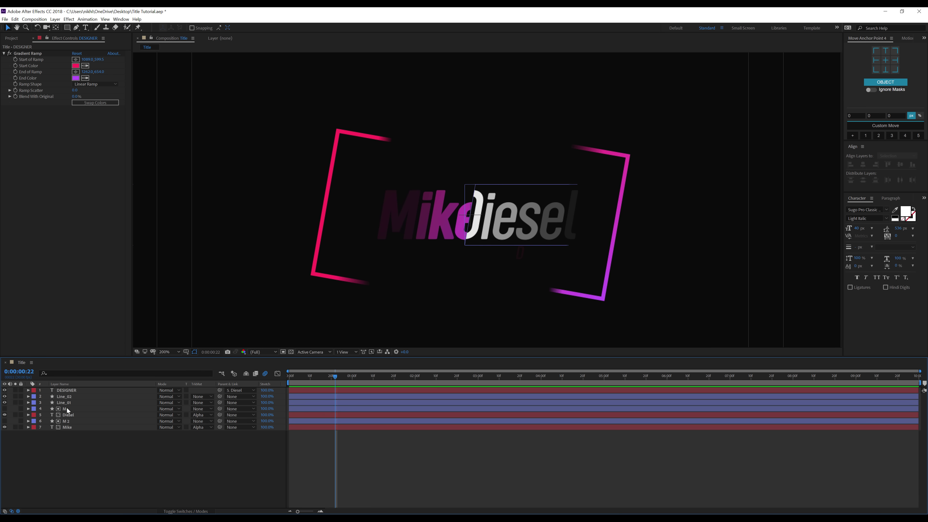
{"action": "left_click", "coordinate": [69, 398]}
{"action": "key", "text": "ctrl+space"}
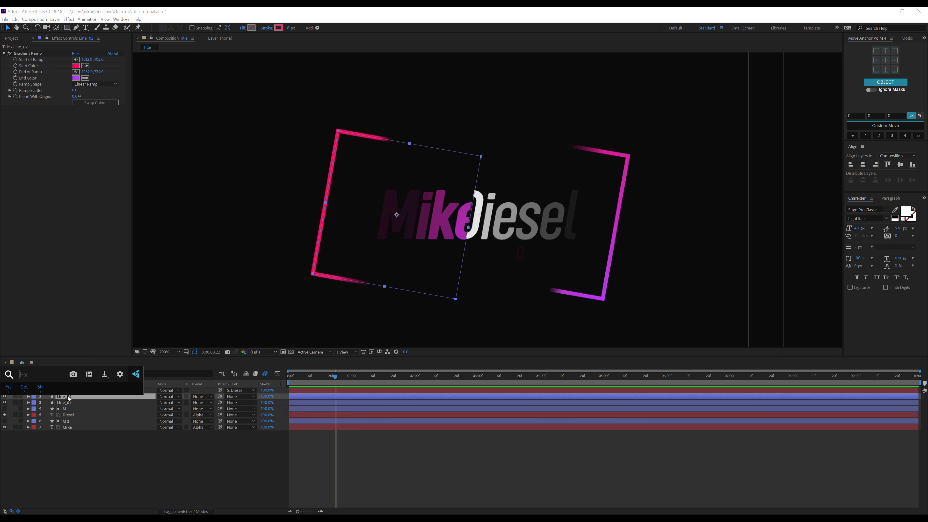
{"action": "type", "text": "glo"}
{"action": "left_click", "coordinate": [69, 398]}
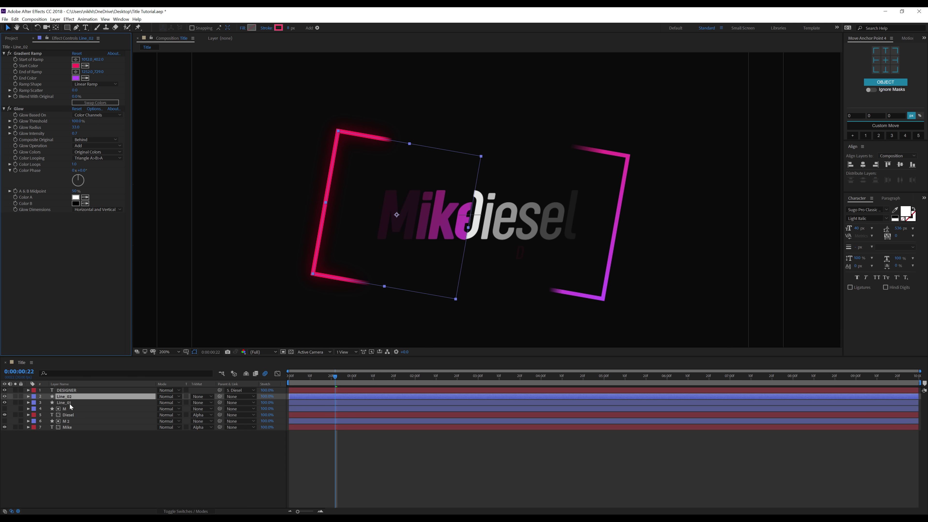
Paste the same Glow onto Line_01 and review the glowing brackets.
{"action": "key", "text": "ctrl+d"}
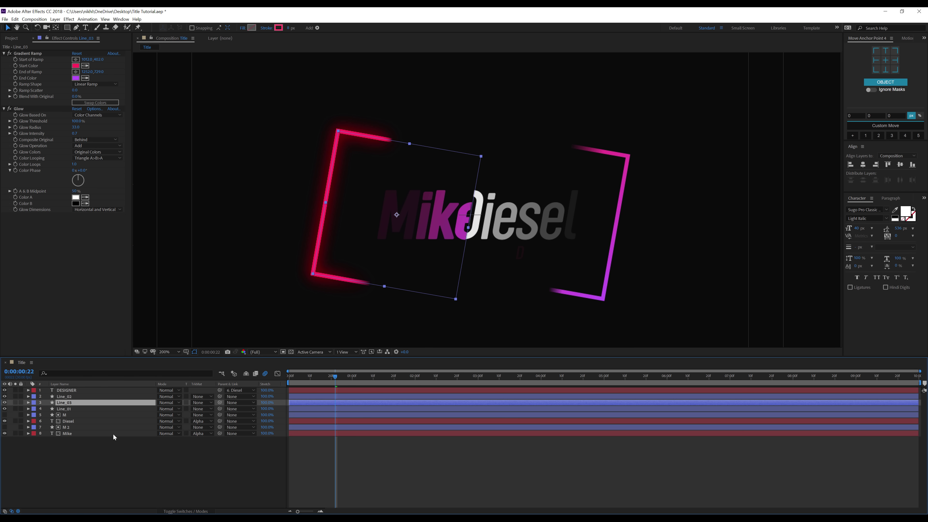
{"action": "key", "text": "Delete"}
{"action": "left_click", "coordinate": [66, 397]}
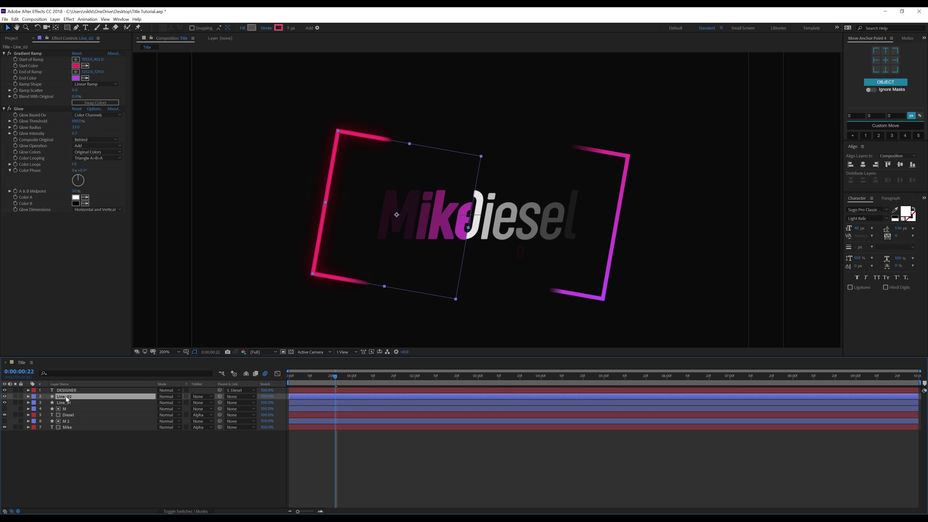
{"action": "left_click", "coordinate": [66, 405]}
{"action": "key", "text": "ctrl+v"}
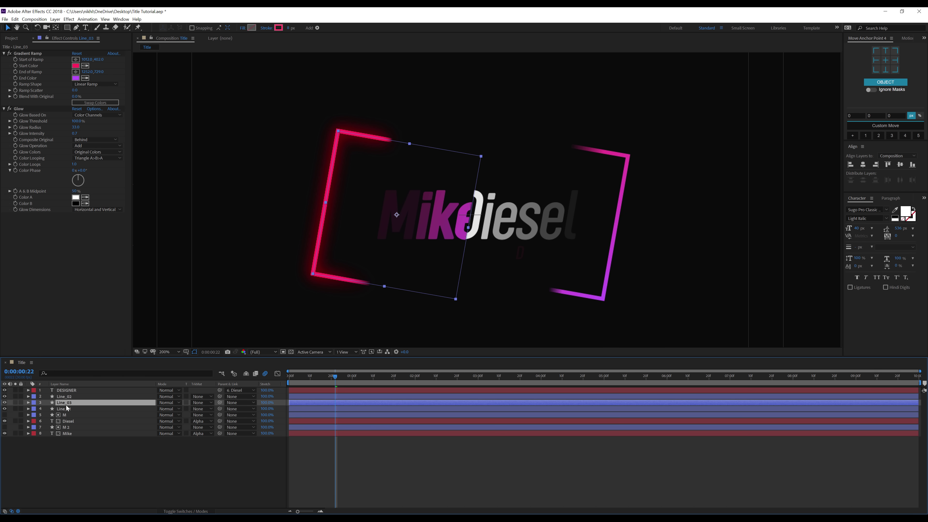
{"action": "left_click", "coordinate": [69, 459]}
{"action": "left_click_drag", "start_coordinate": [331, 379], "coordinate": [273, 378]}
{"action": "key", "text": "comma"}
{"action": "key", "text": "space"}
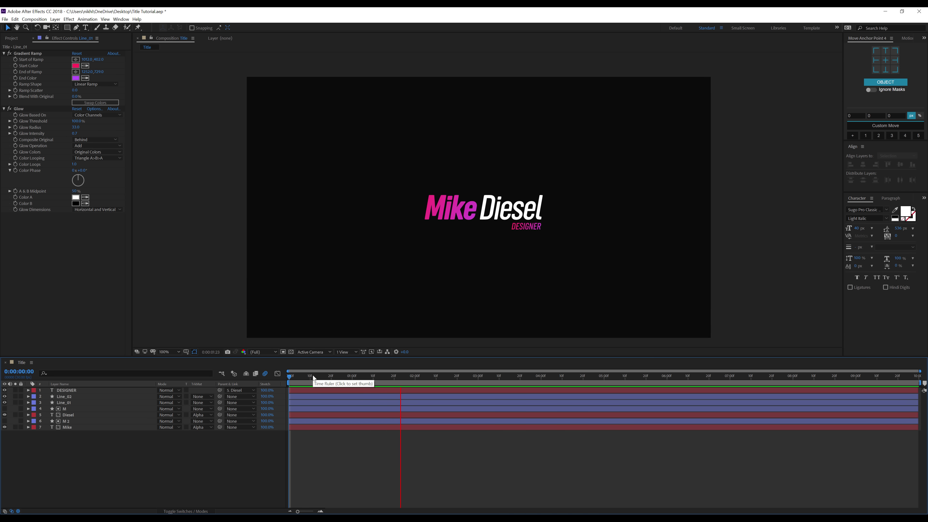
{"action": "left_click_drag", "start_coordinate": [363, 382], "coordinate": [465, 382]}
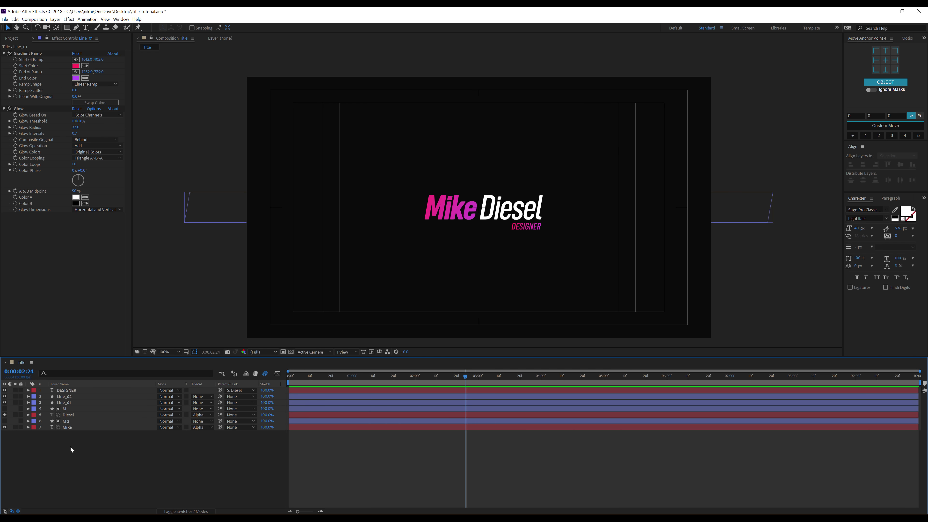
{"action": "left_click_drag", "start_coordinate": [70, 446], "coordinate": [90, 378]}
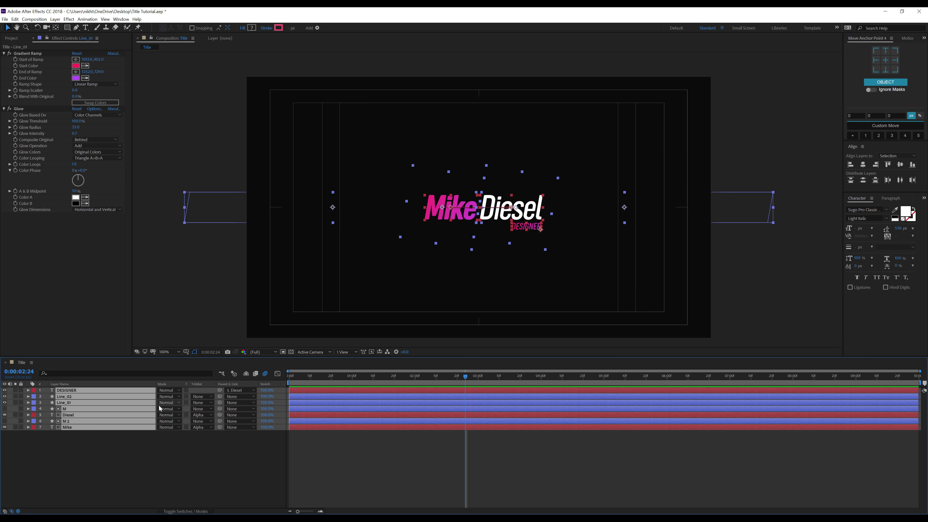
Pre-compose the seven title layers into a precomp named 'Title' and move the playhead to 3:00.
{"action": "key", "text": "ctrl+shift+c"}
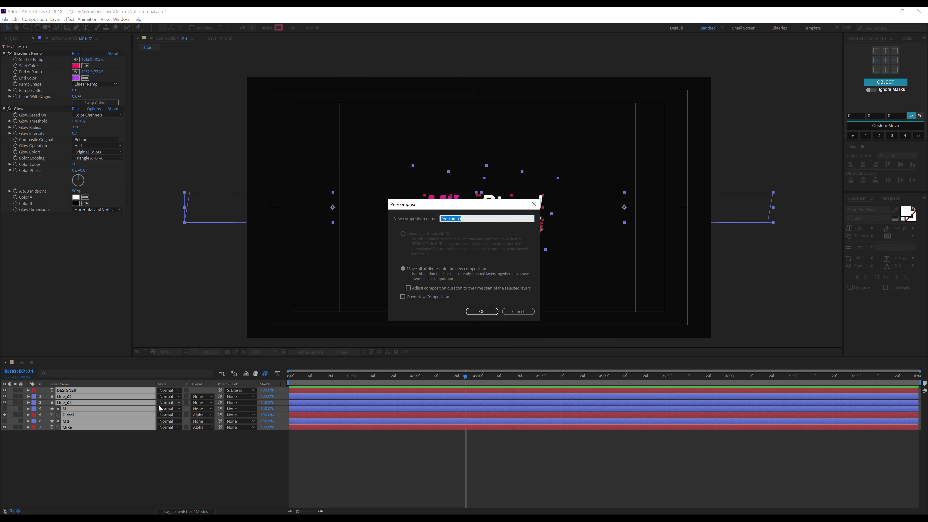
{"action": "type", "text": "Title"}
{"action": "key", "text": "Return"}
{"action": "left_click_drag", "start_coordinate": [463, 376], "coordinate": [478, 378]}
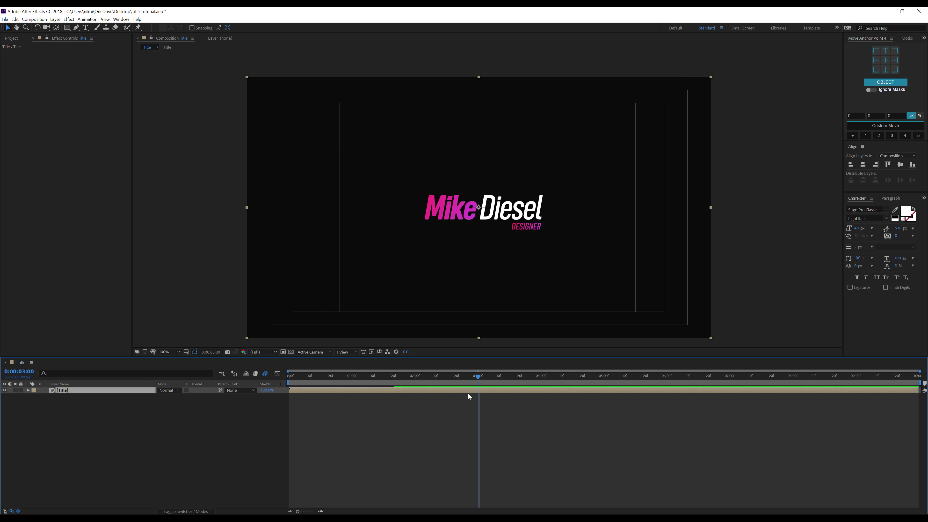
Trim Title to end at 3:00, then add a time-reversed duplicate placed right after it.
{"action": "key", "text": "alt+bracketright"}
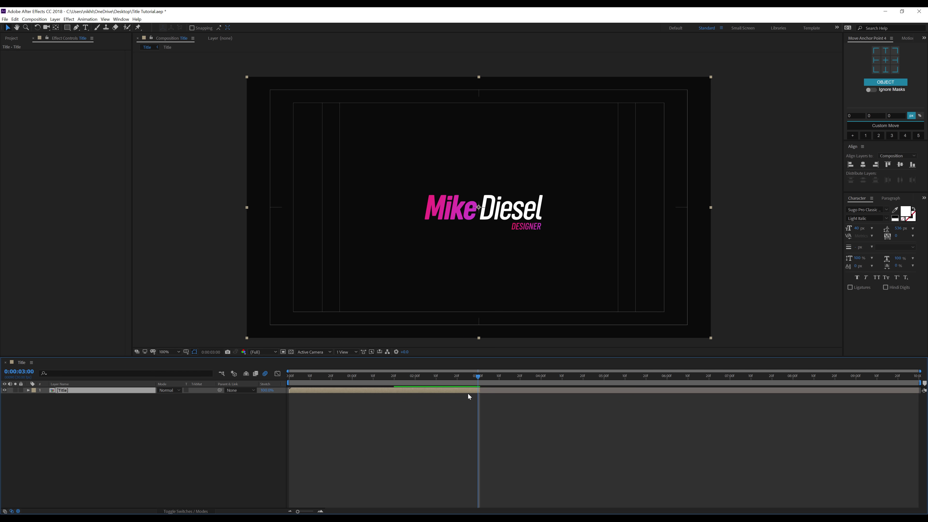
{"action": "key", "text": "ctrl+d"}
{"action": "right_click", "coordinate": [463, 390]}
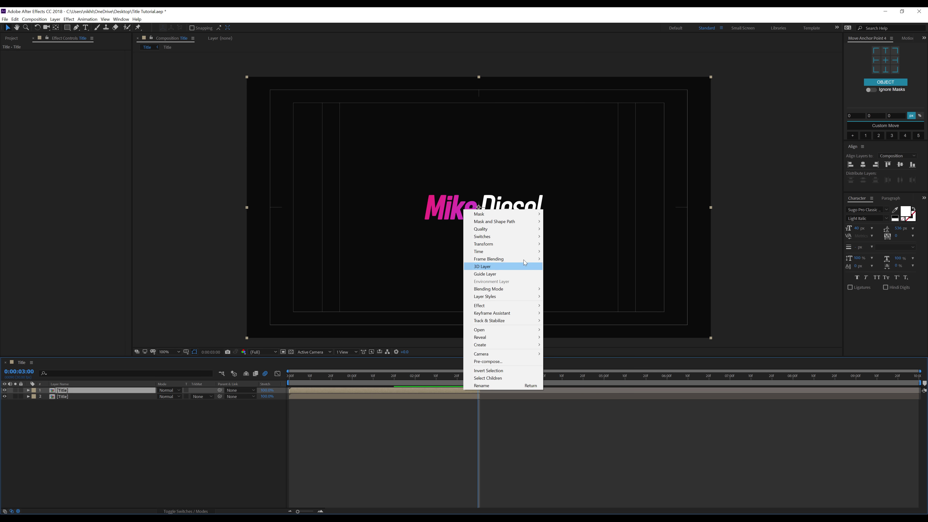
{"action": "mouse_move", "coordinate": [526, 252]}
{"action": "left_click", "coordinate": [558, 260]}
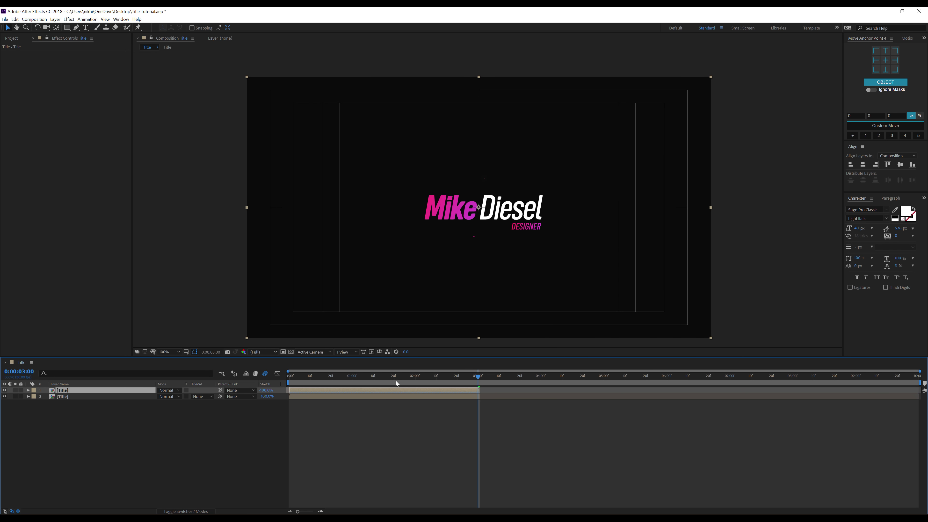
{"action": "left_click_drag", "start_coordinate": [303, 390], "coordinate": [675, 378]}
Set the work area end at 6:04 and preview the title's build-in and reversed exit.
{"action": "key", "text": "n"}
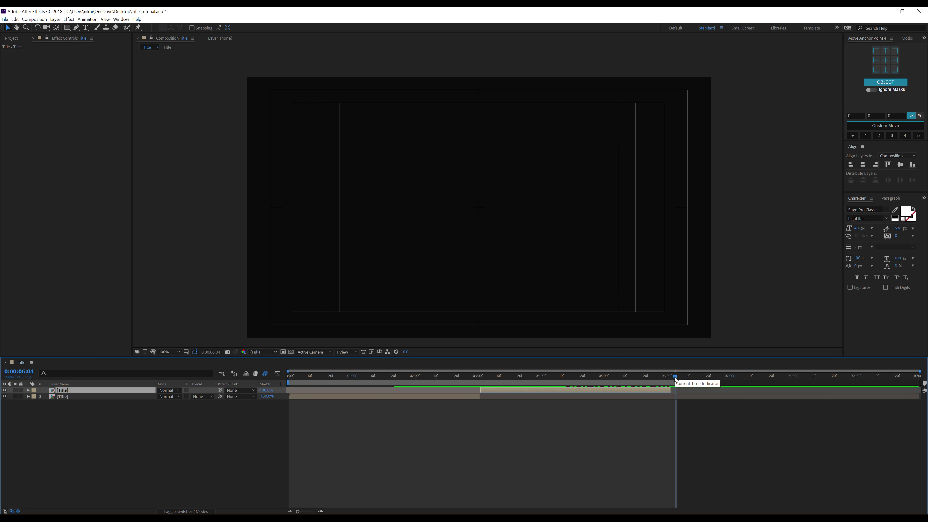
{"action": "key", "text": "space"}
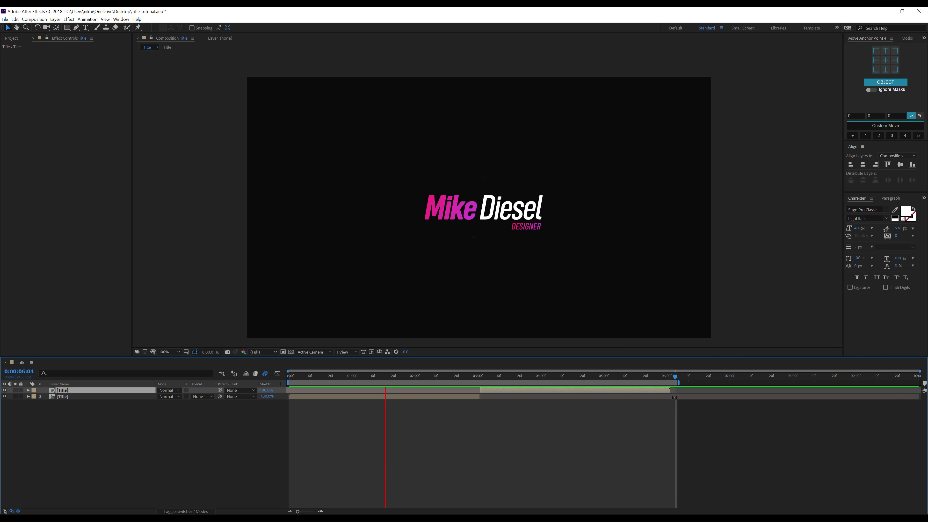